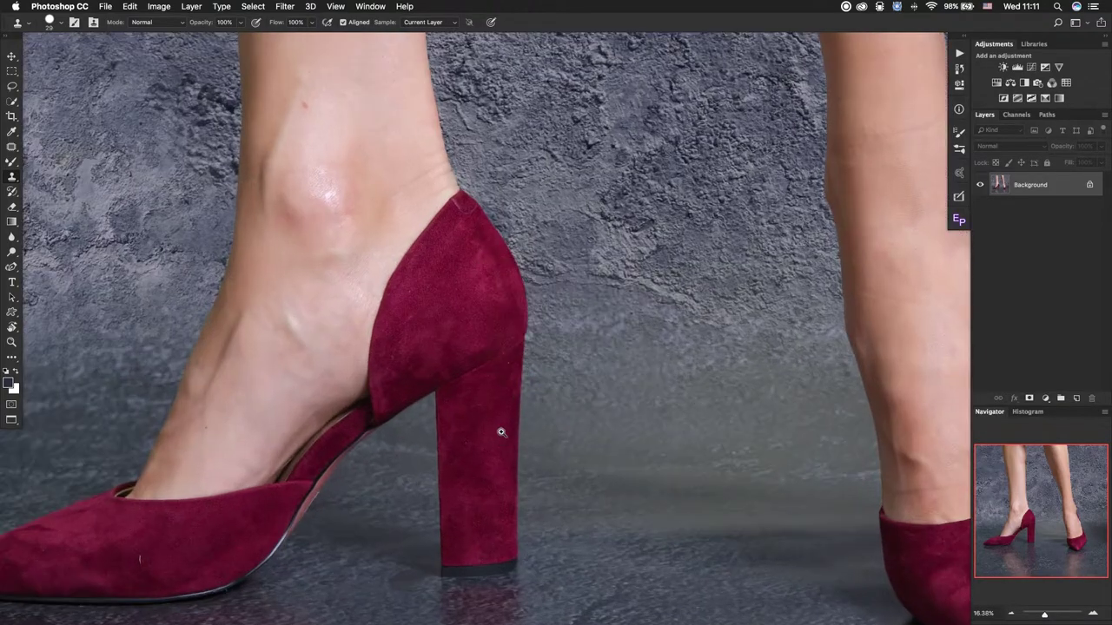
Duplicate the shoe photo layer and hide the top copy.
scroll(501, 432, up, 5)
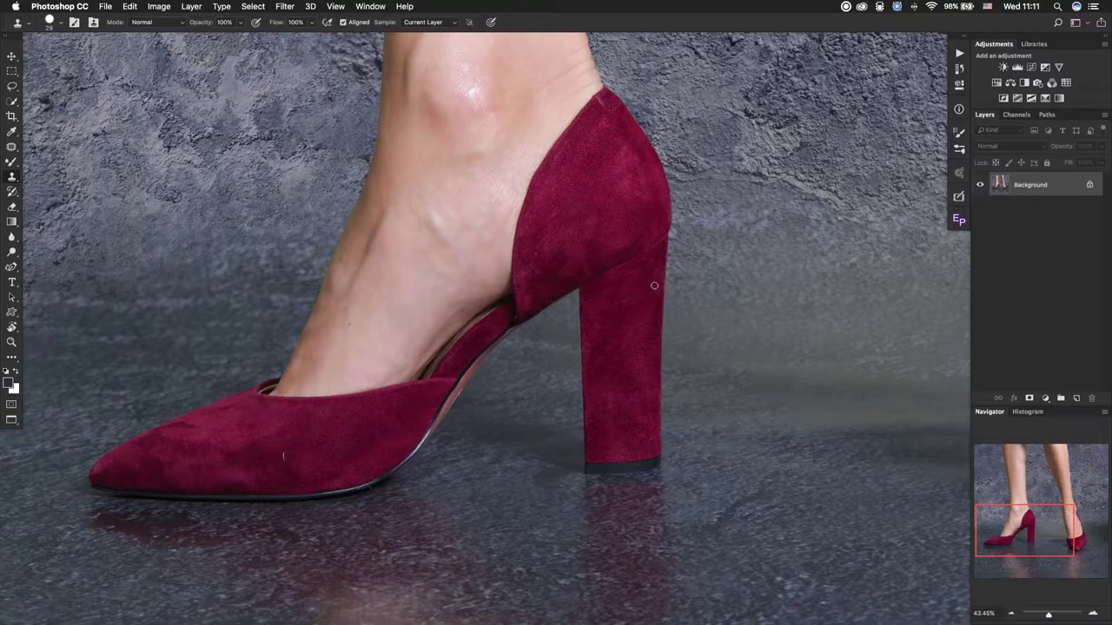
key(super+j)
key(super+j)
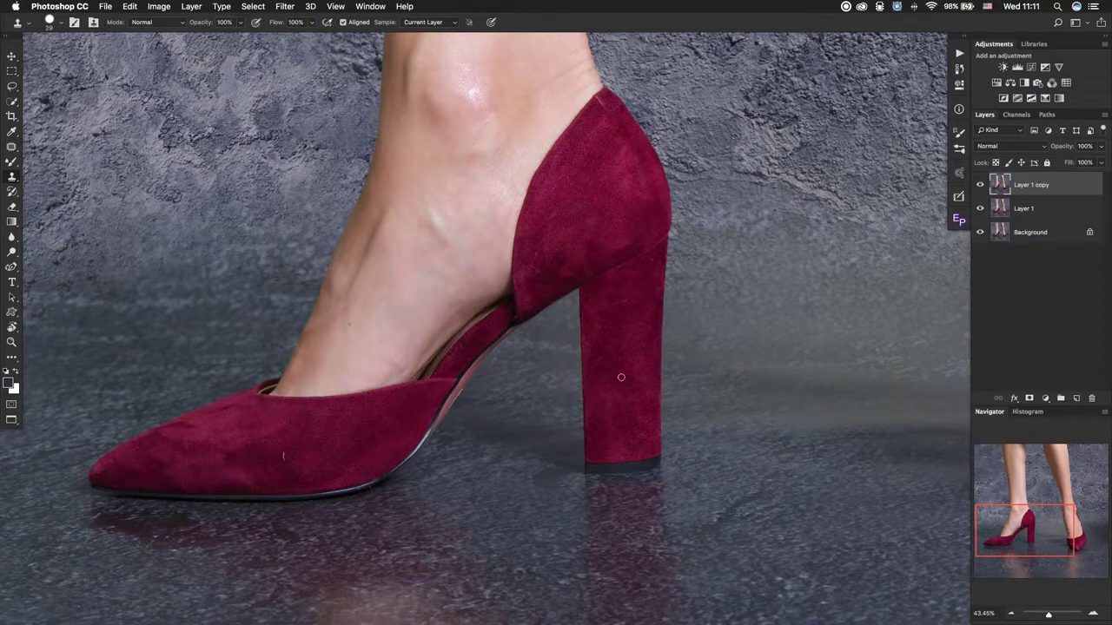
click(980, 184)
Rename Layer 1 to 'Blur'.
click(1036, 209)
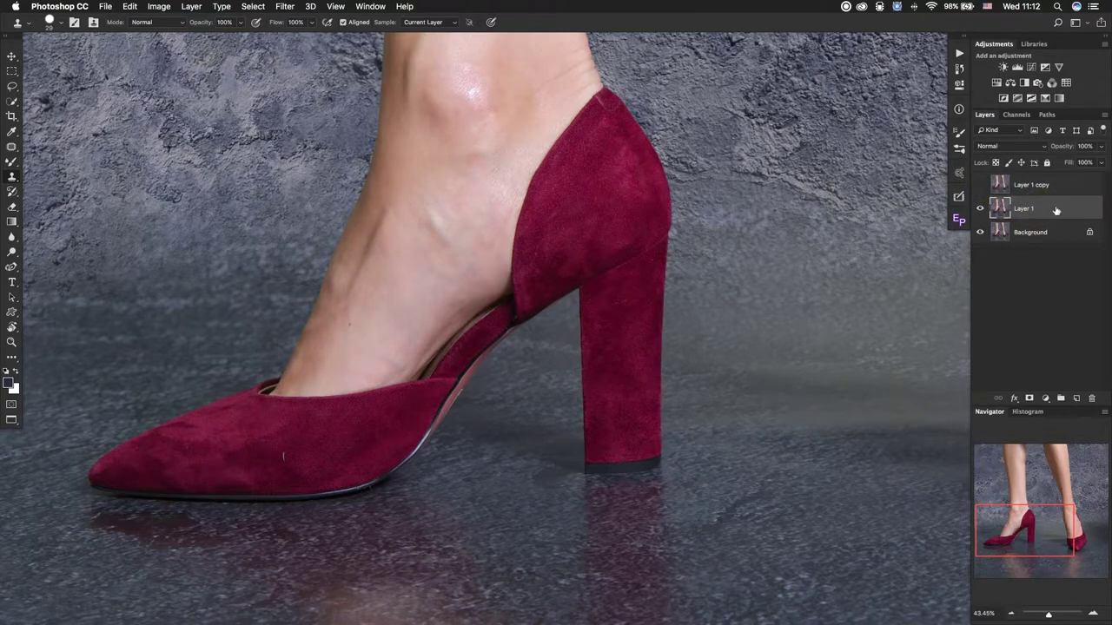
double_click(1026, 209)
text(l)
text(lur)
key(Return)
click(285, 7)
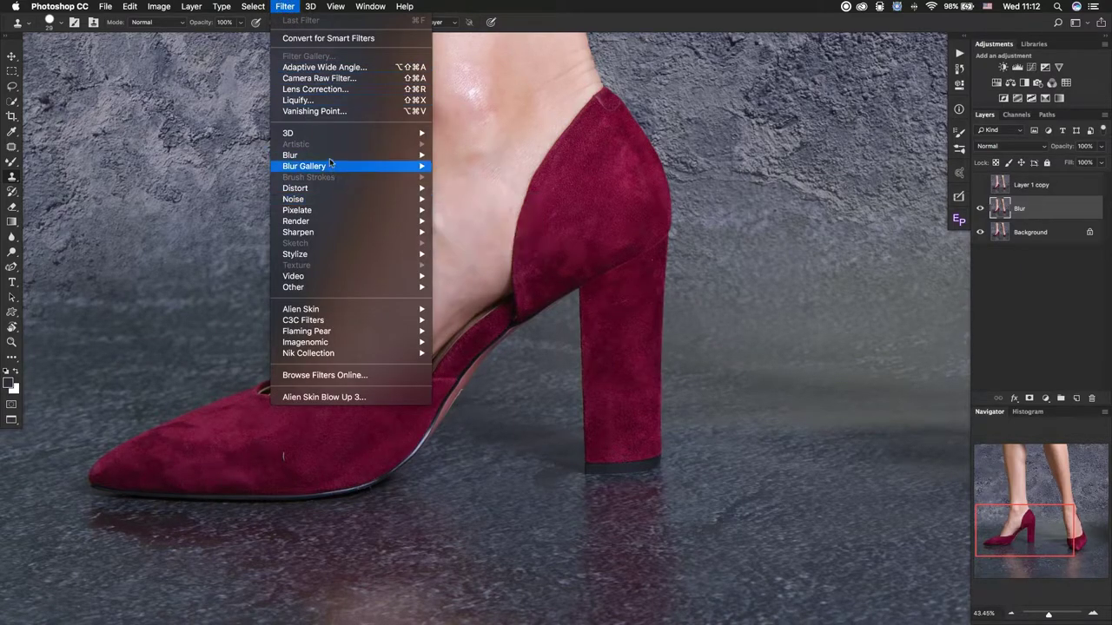
mouse_move(290, 154)
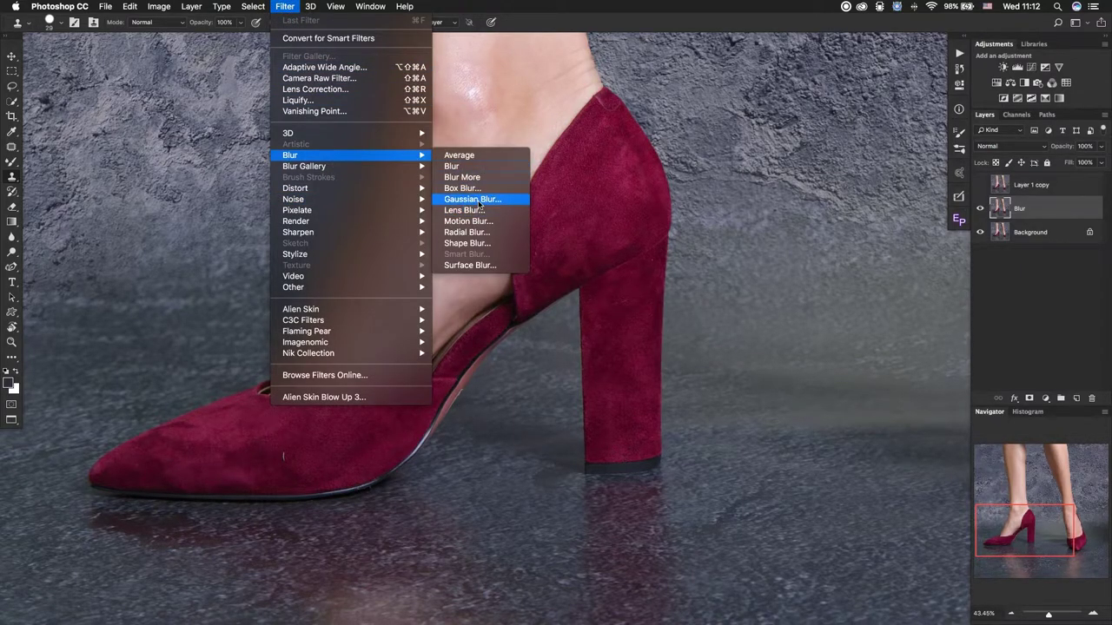
Apply a Gaussian Blur with a 9-pixel radius to the Blur layer.
click(474, 199)
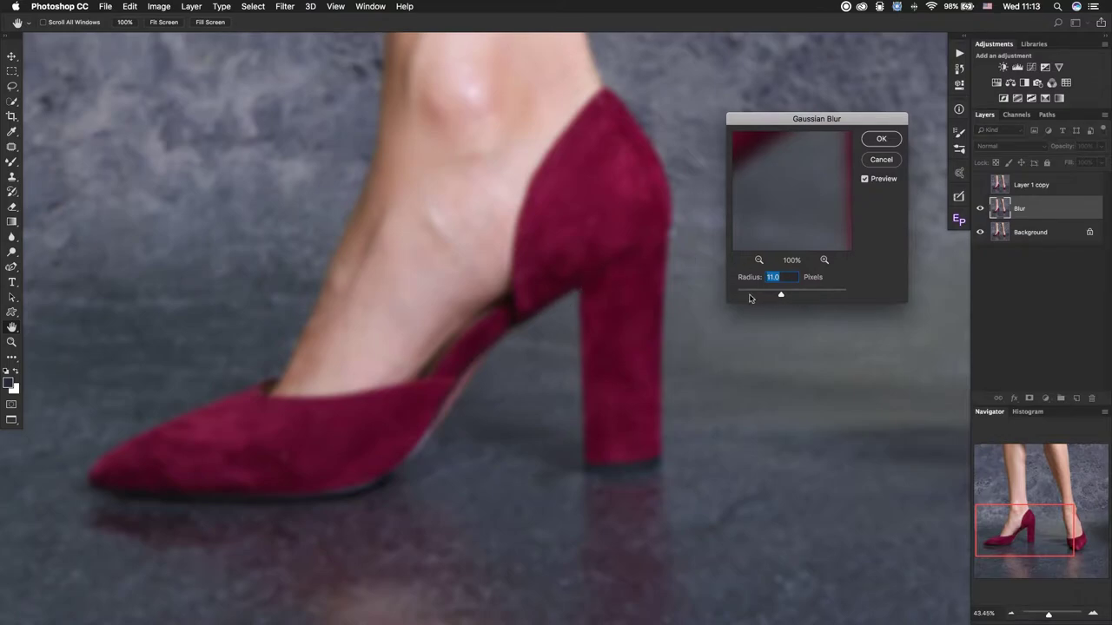
text(5)
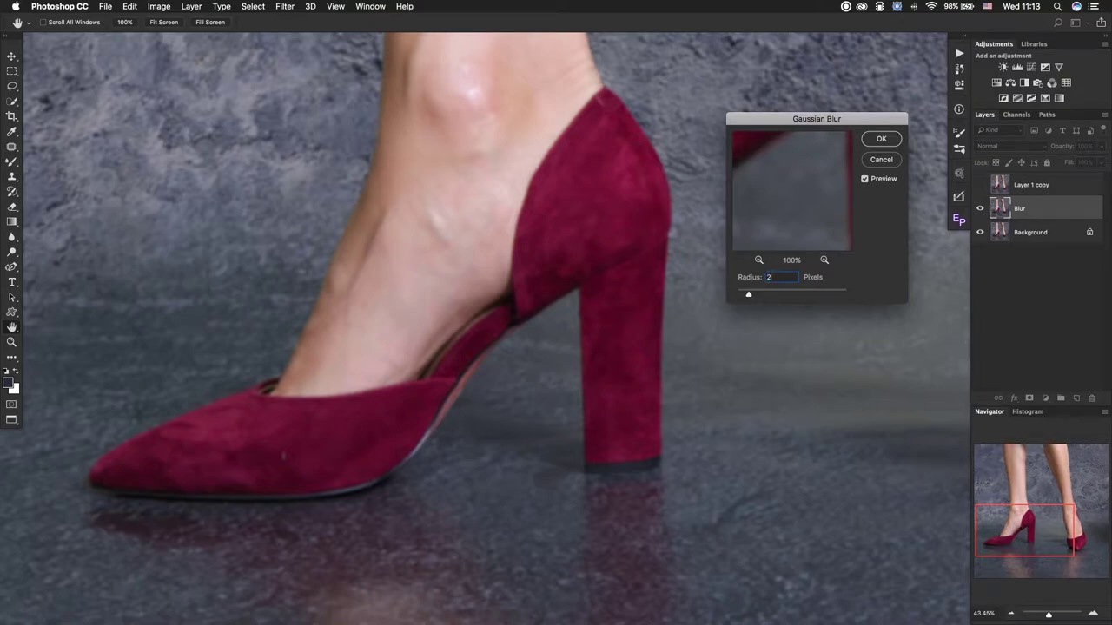
text(0)
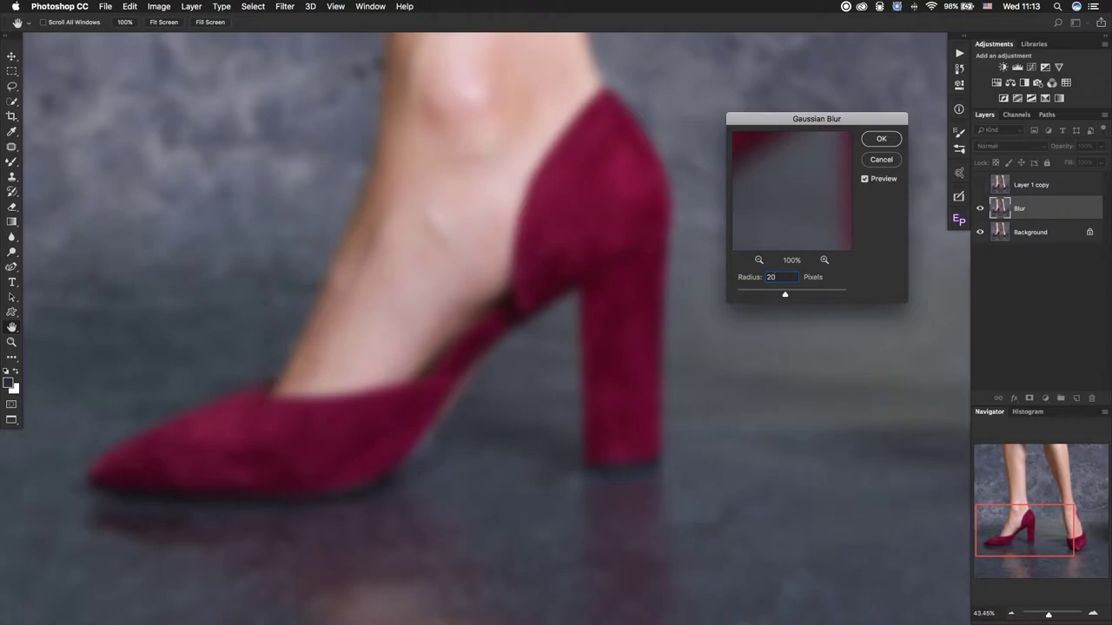
key(Tab)
text(9)
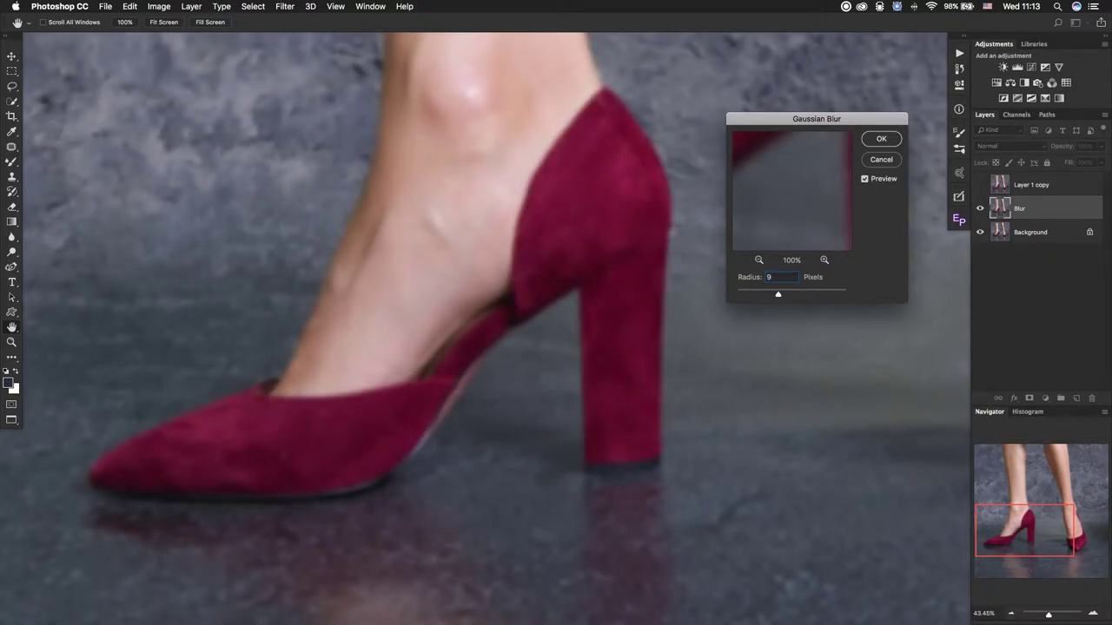
text(10)
click(880, 141)
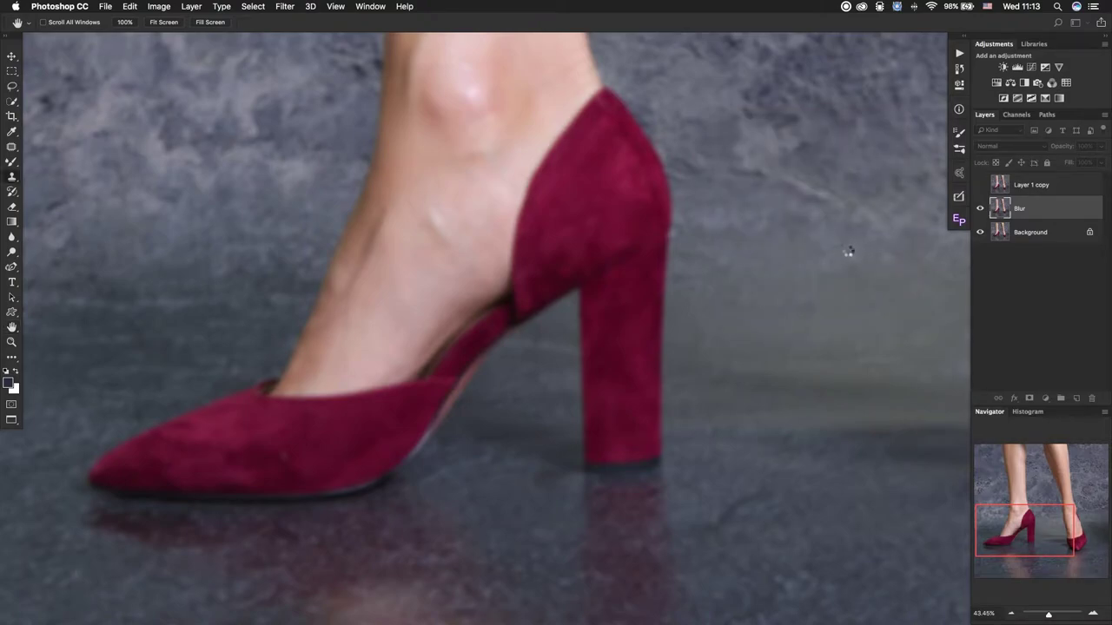
Show the hidden top copy and rename it 'Texture'.
key(s)
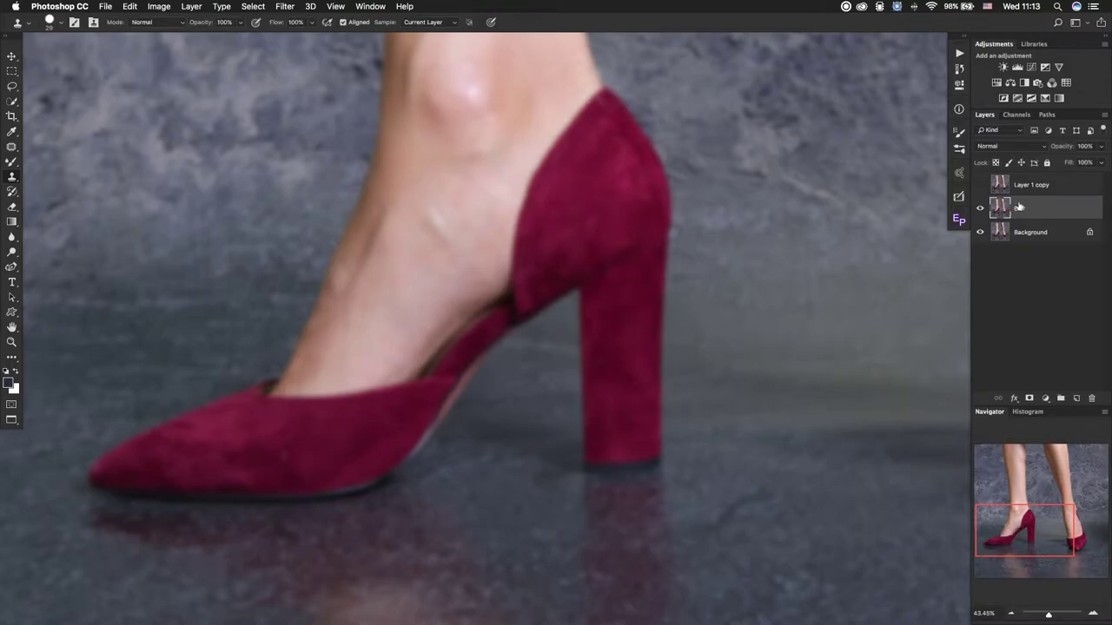
click(1038, 185)
click(980, 185)
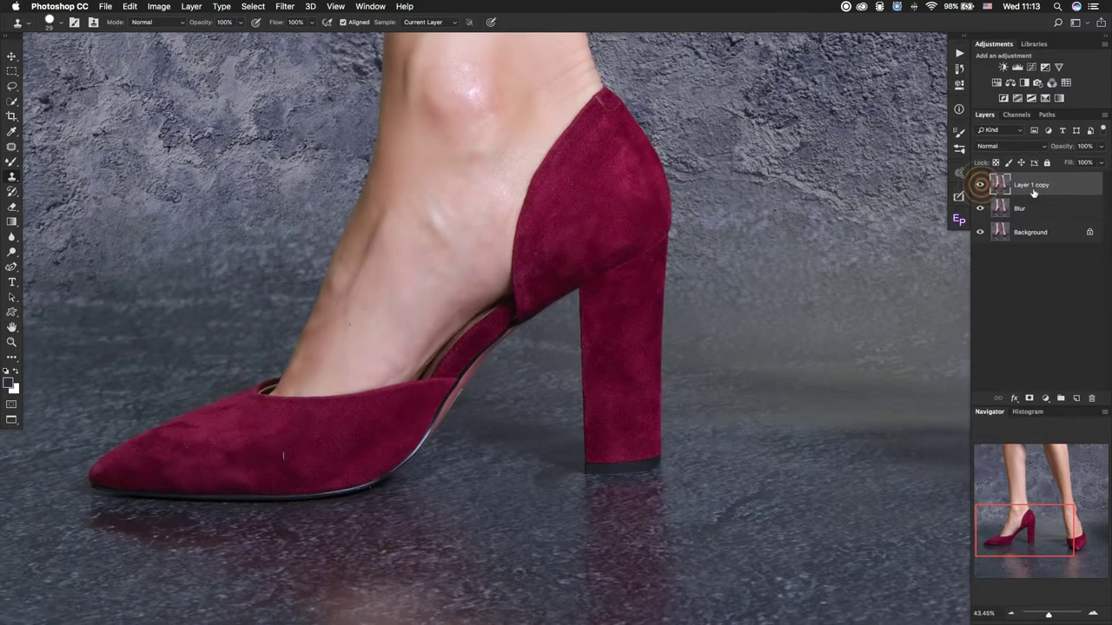
double_click(1034, 186)
text(Texture)
key(Return)
Apply Image to Texture from the inverted Blur layer with Add blending, Scale 2, Offset 0.
click(158, 7)
click(212, 180)
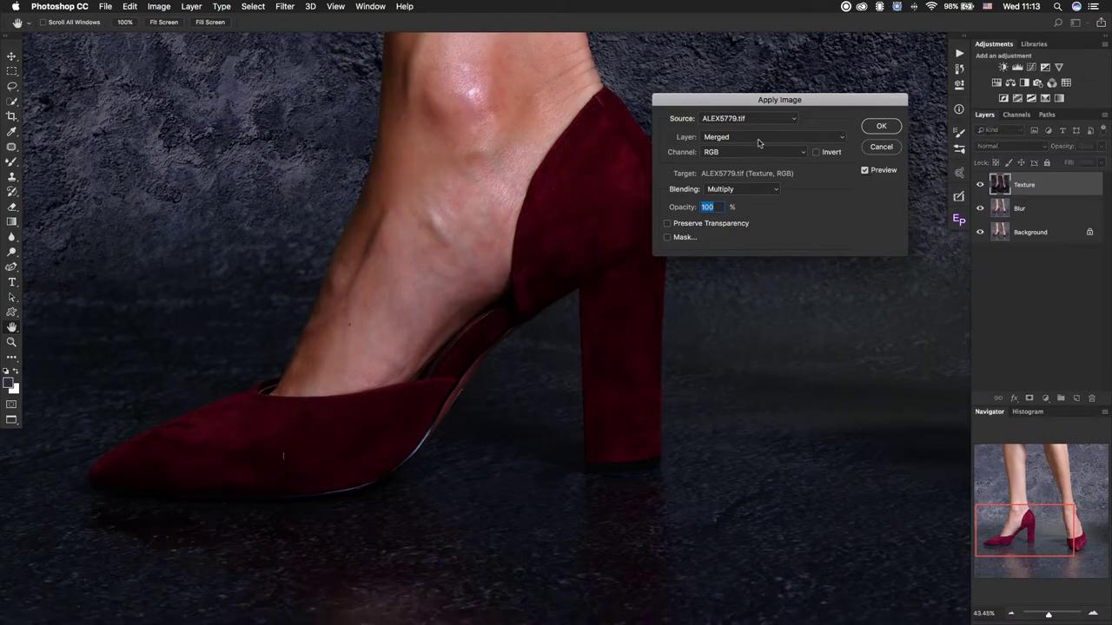
click(760, 136)
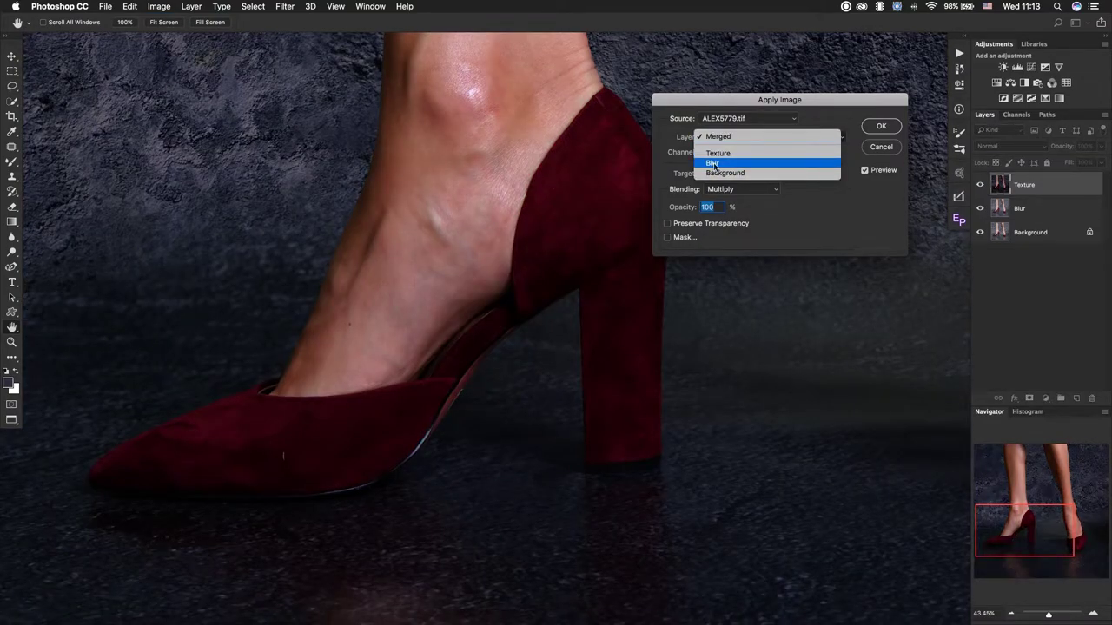
click(713, 165)
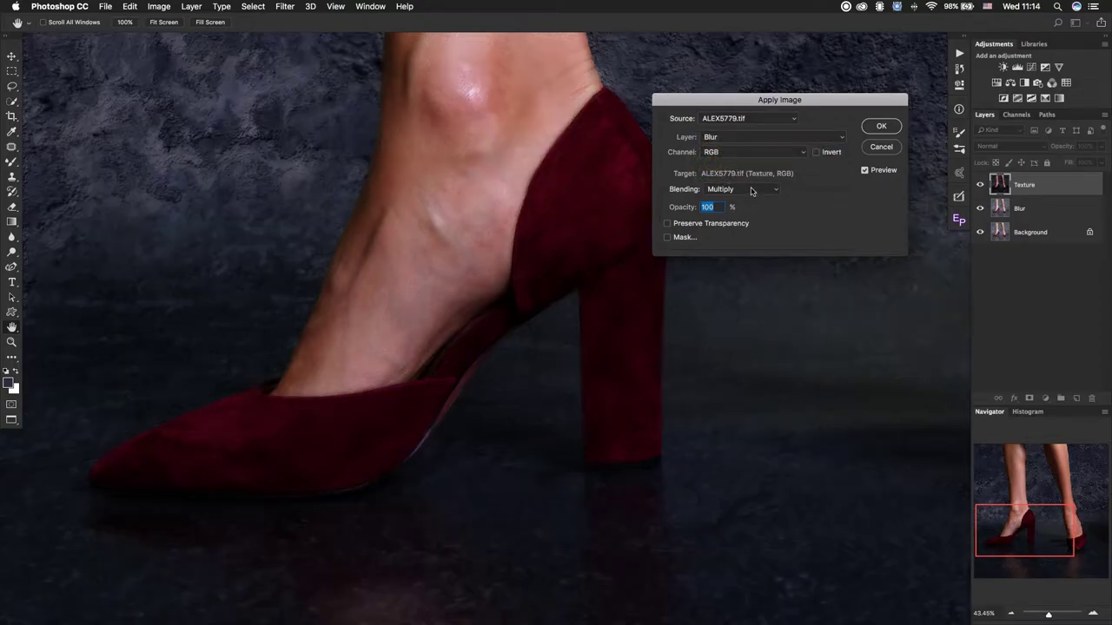
click(752, 189)
click(743, 368)
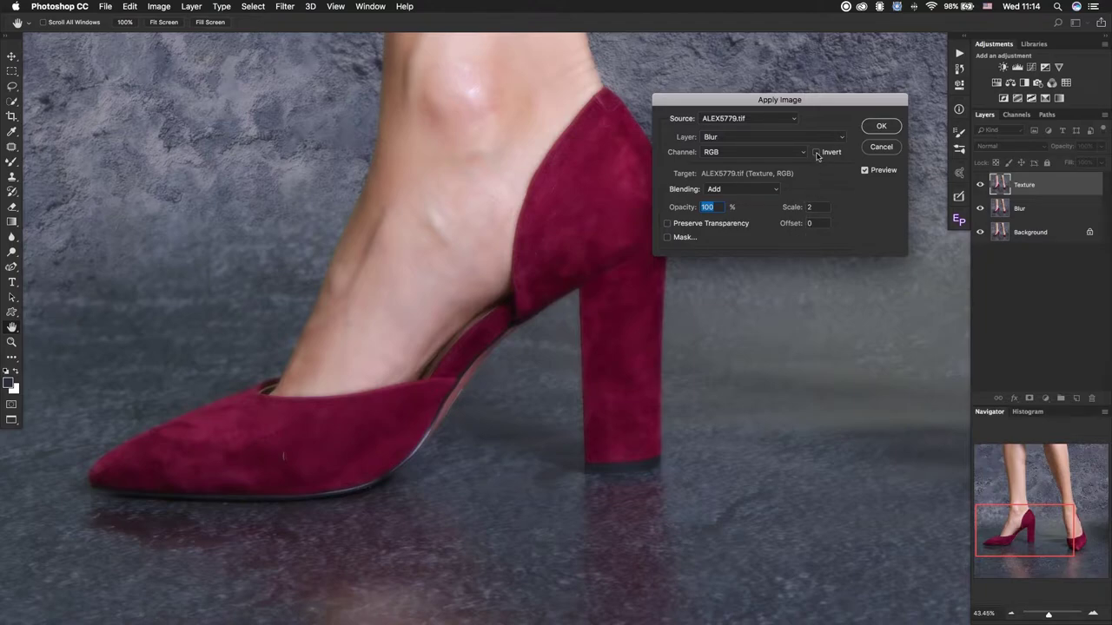
click(815, 153)
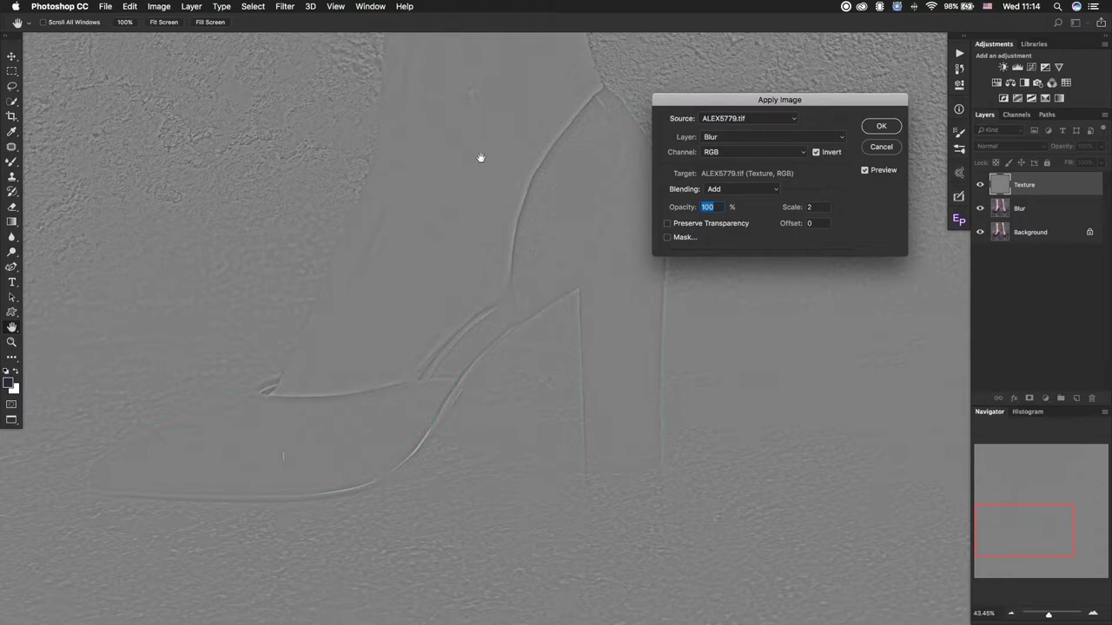
click(880, 126)
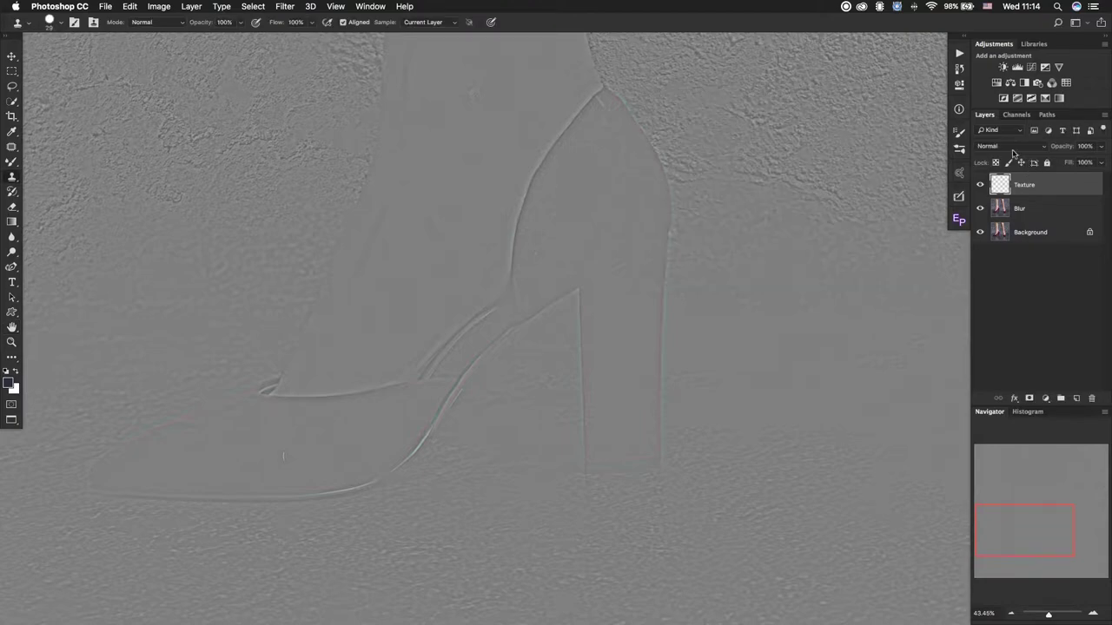
Set the Texture layer's blend mode to Linear Light.
click(1014, 148)
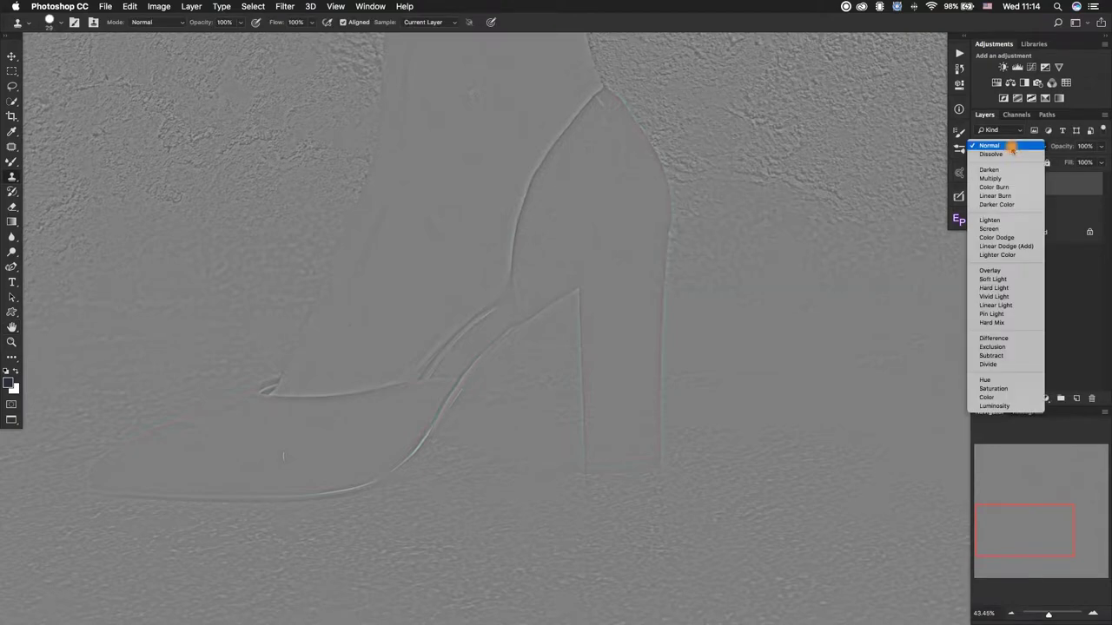
click(1007, 307)
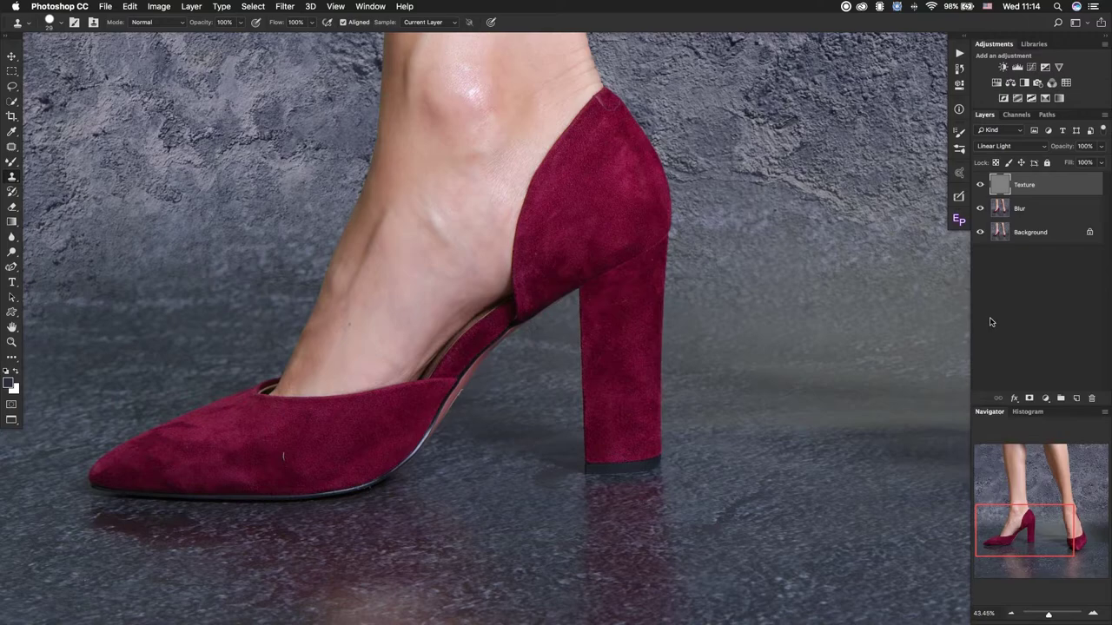
click(1042, 208)
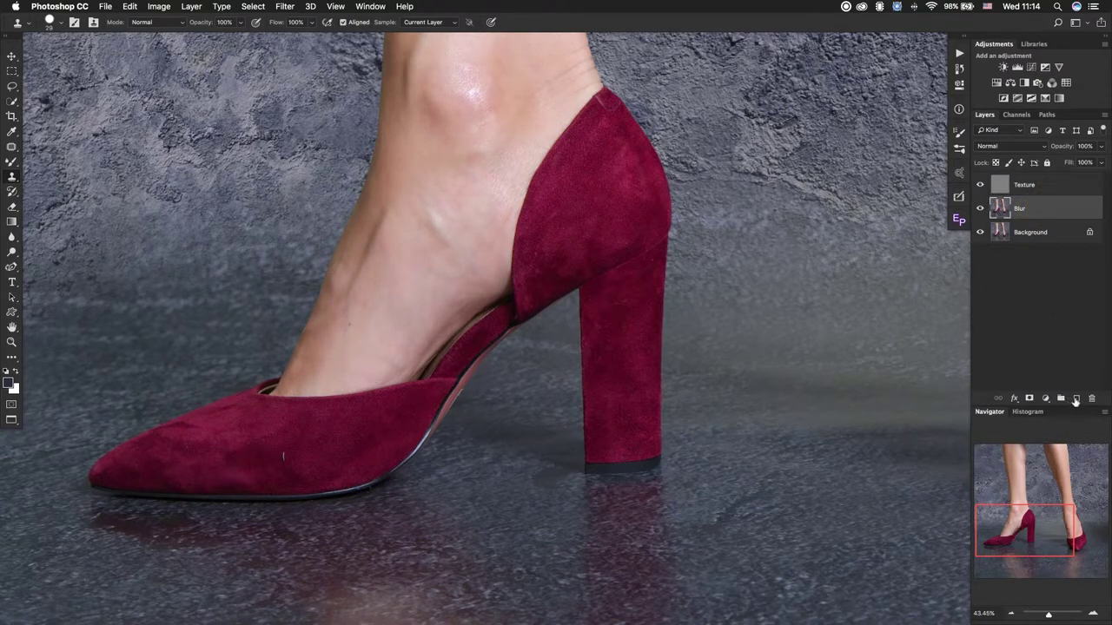
Add an empty layer above Blur and set the Mixer Brush to clean after each stroke.
click(1076, 398)
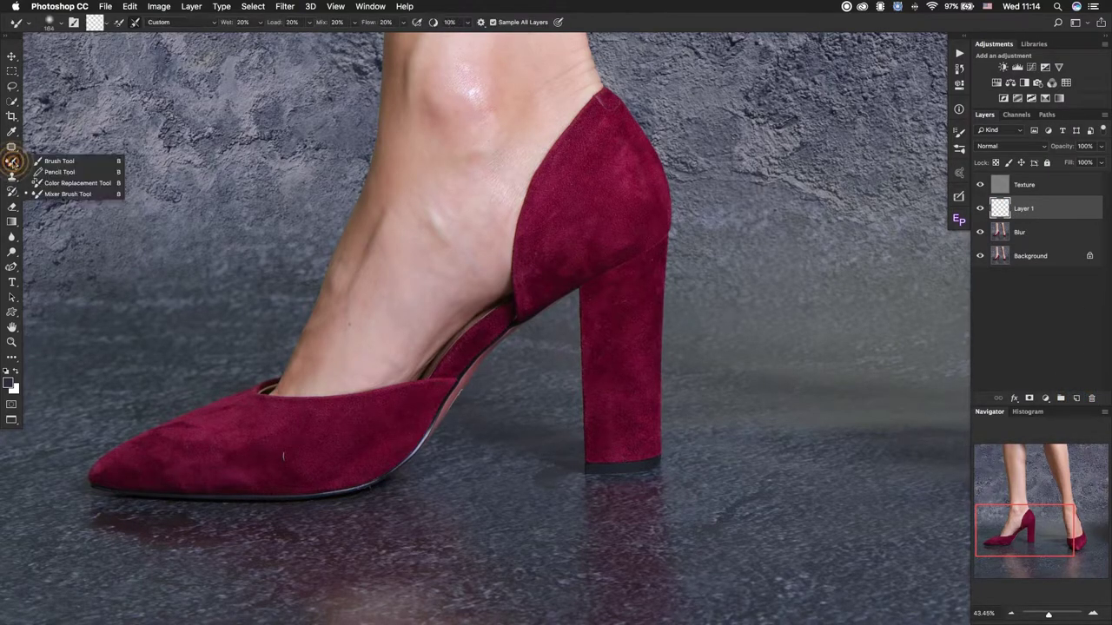
drag(13, 163, 61, 194)
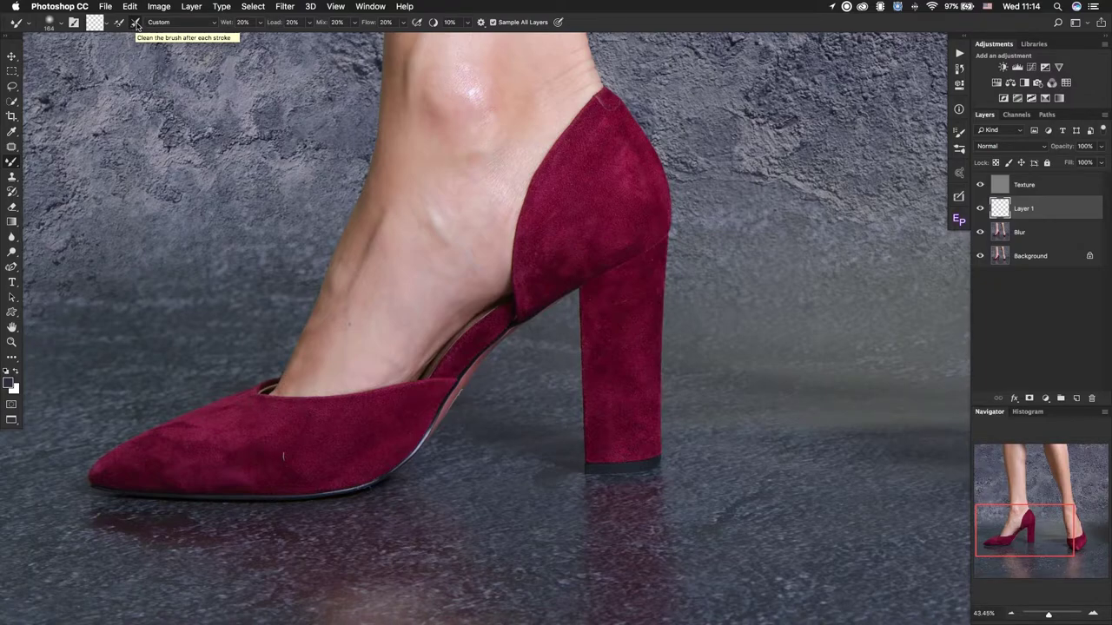
click(136, 26)
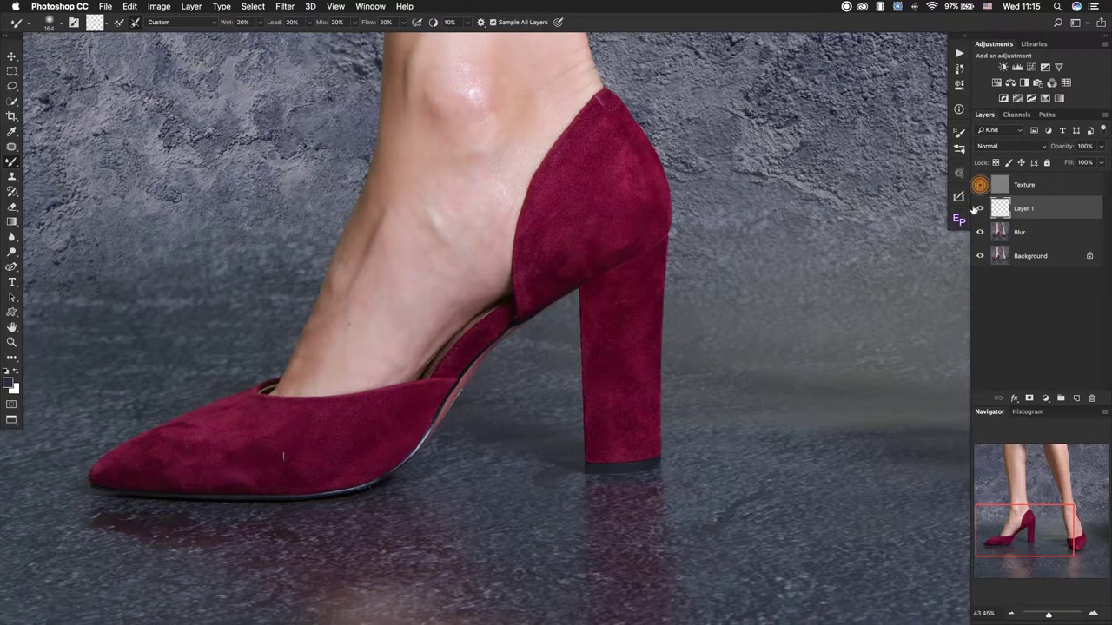
Hide Texture and blend the heel's suede with a roughly 122 px mixer brush.
click(979, 185)
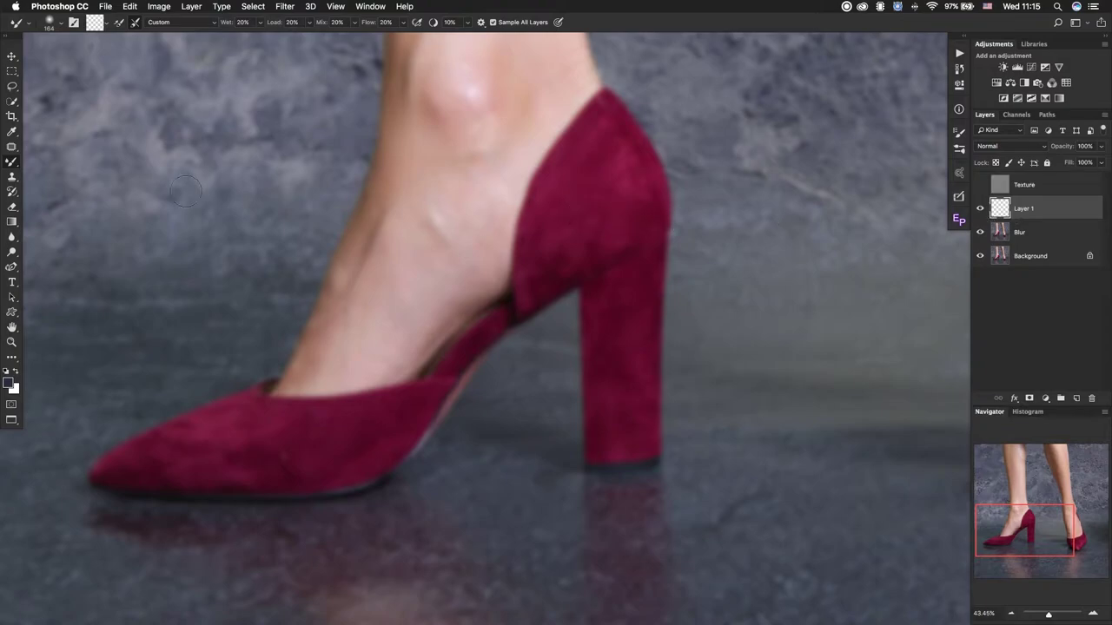
drag(618, 187, 615, 186)
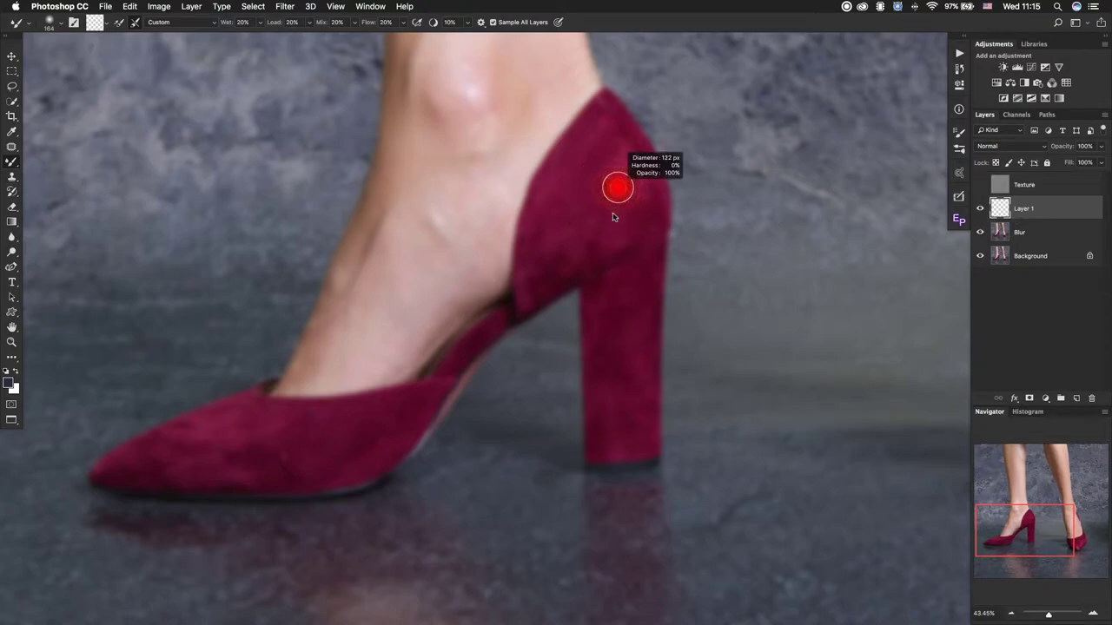
click(636, 352)
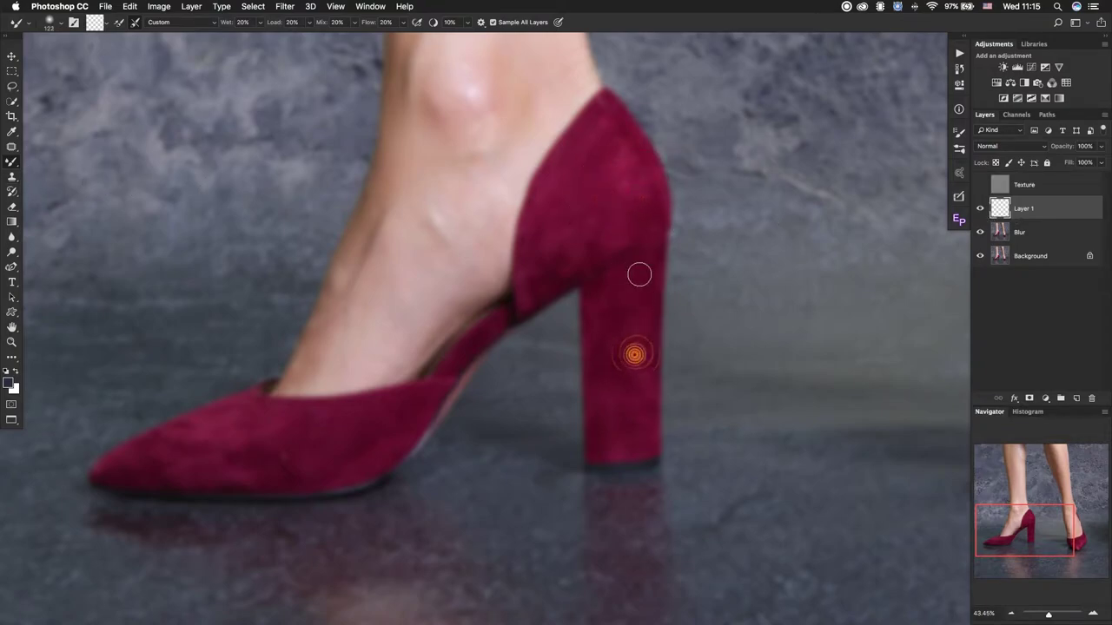
click(640, 264)
drag(640, 264, 633, 441)
drag(637, 320, 640, 455)
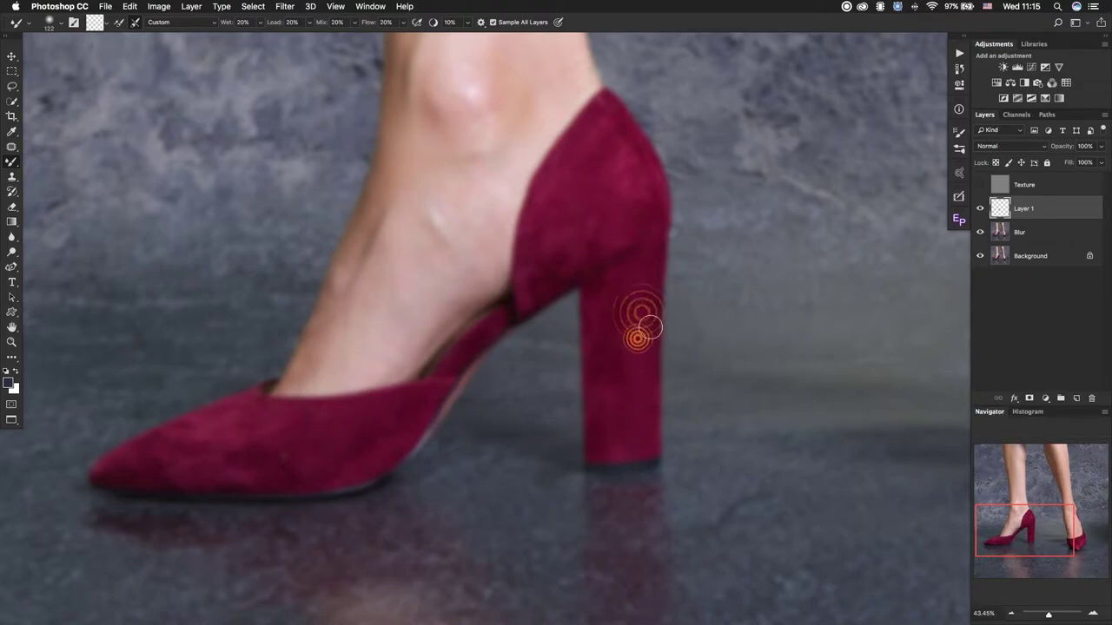
click(650, 331)
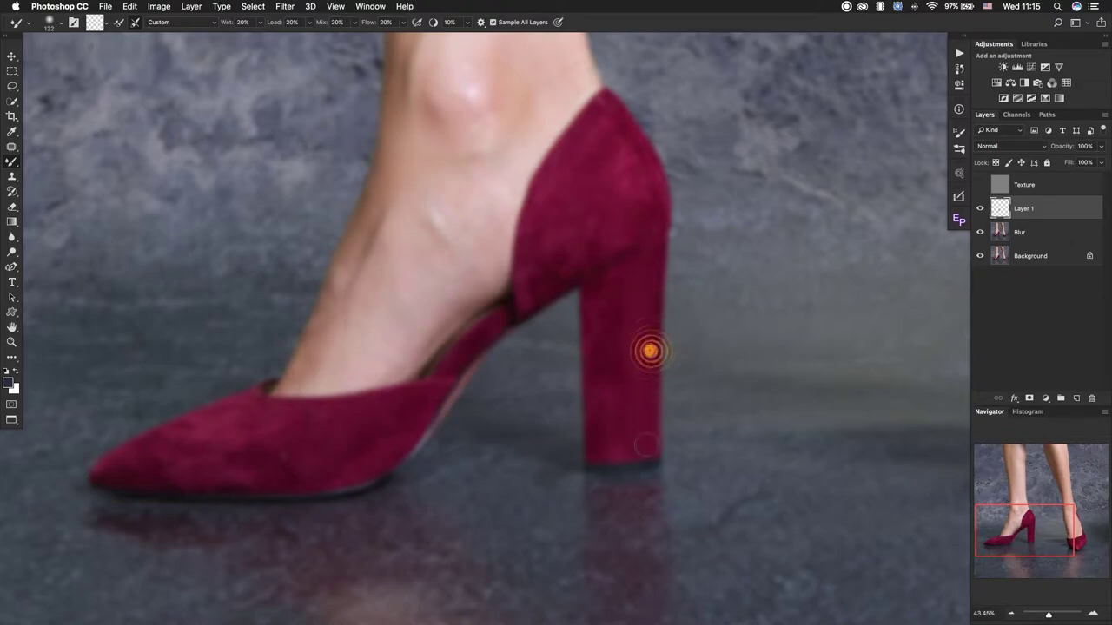
click(614, 446)
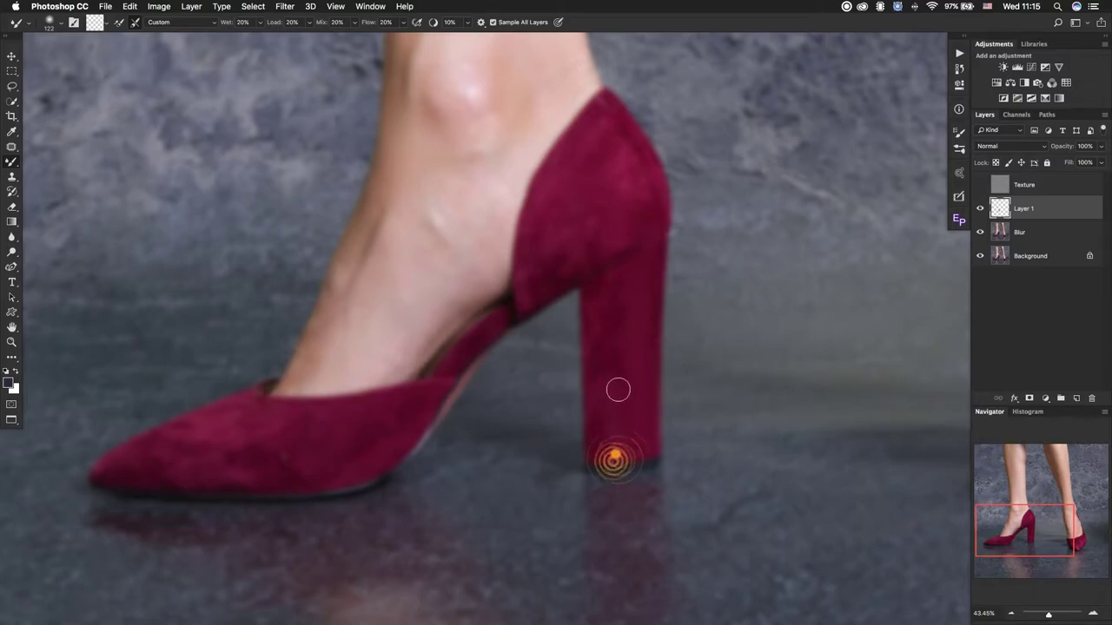
drag(614, 446, 613, 364)
click(611, 408)
drag(611, 406, 611, 287)
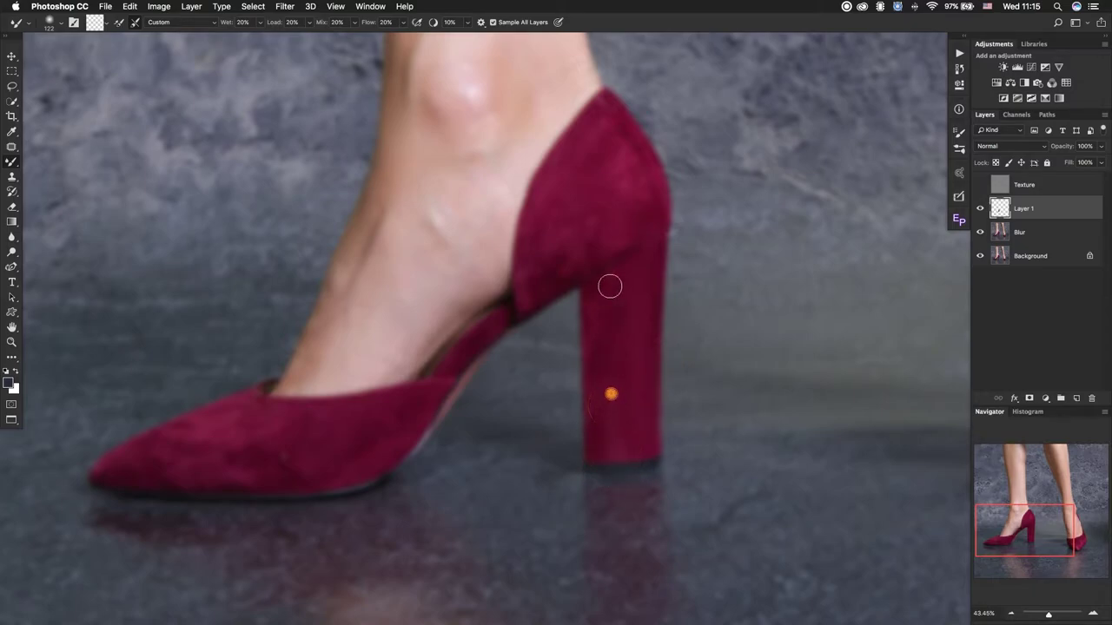
click(608, 359)
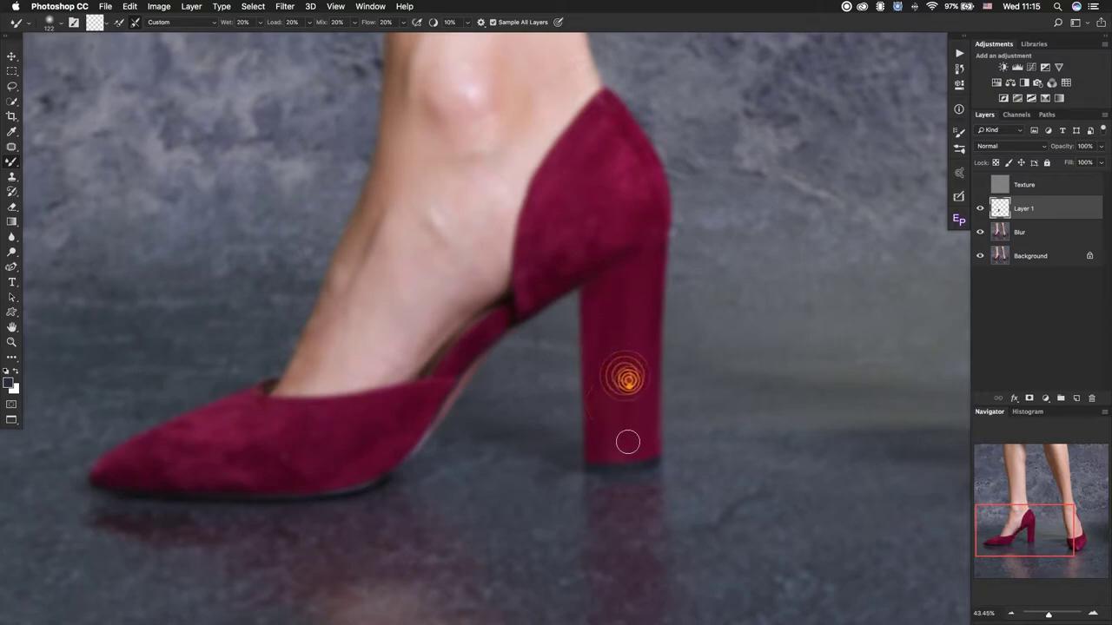
drag(627, 452, 633, 436)
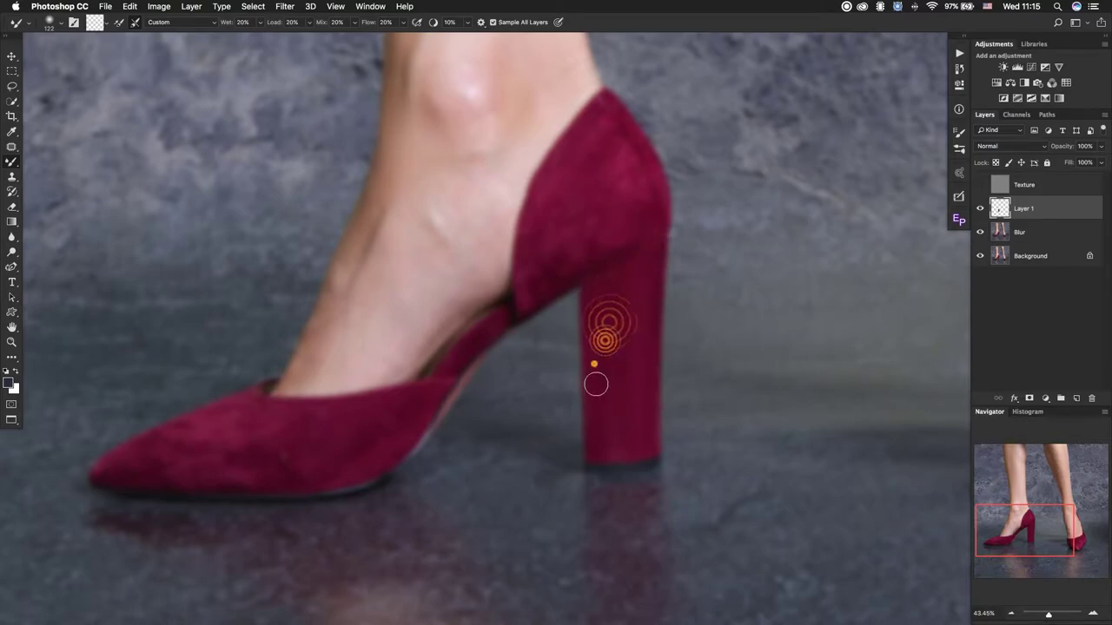
drag(596, 384, 596, 440)
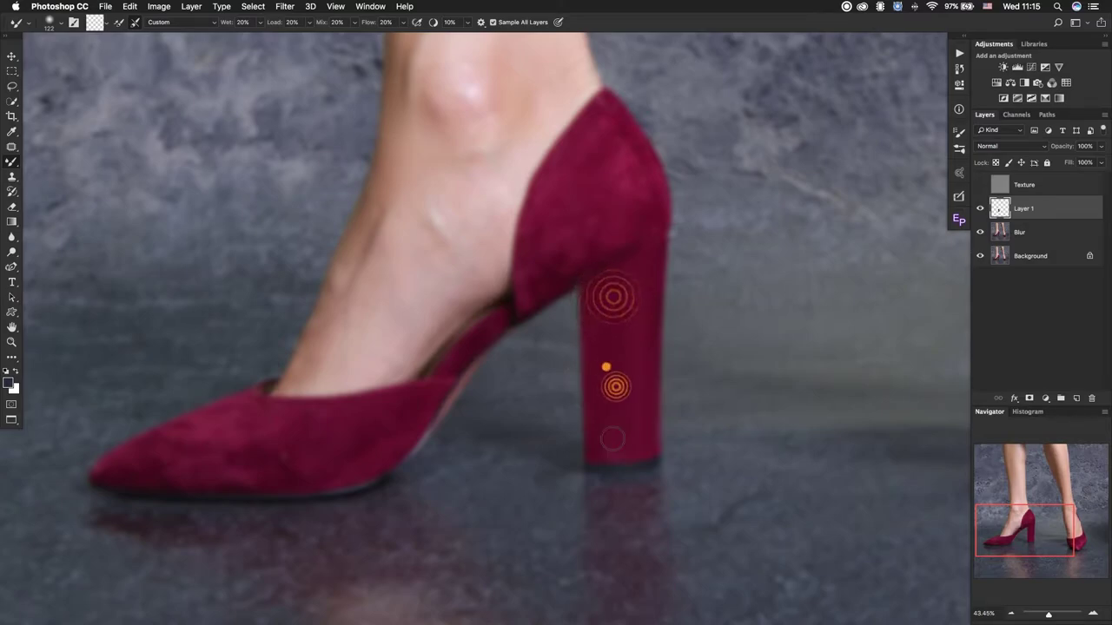
drag(612, 372, 614, 437)
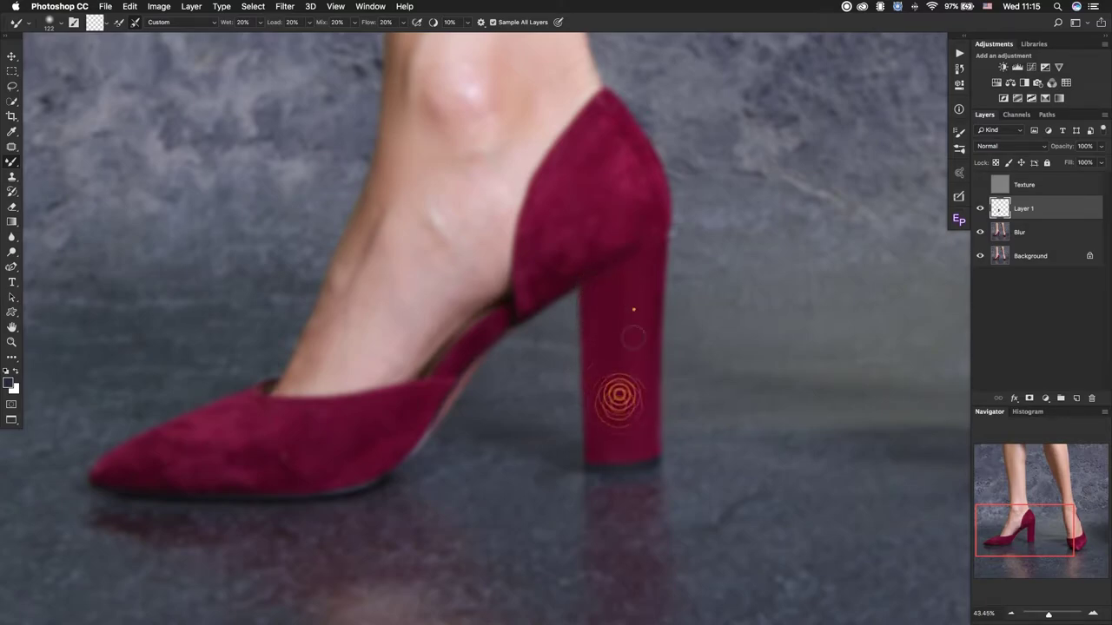
drag(633, 337, 633, 427)
drag(633, 373, 625, 429)
drag(596, 293, 620, 441)
click(595, 328)
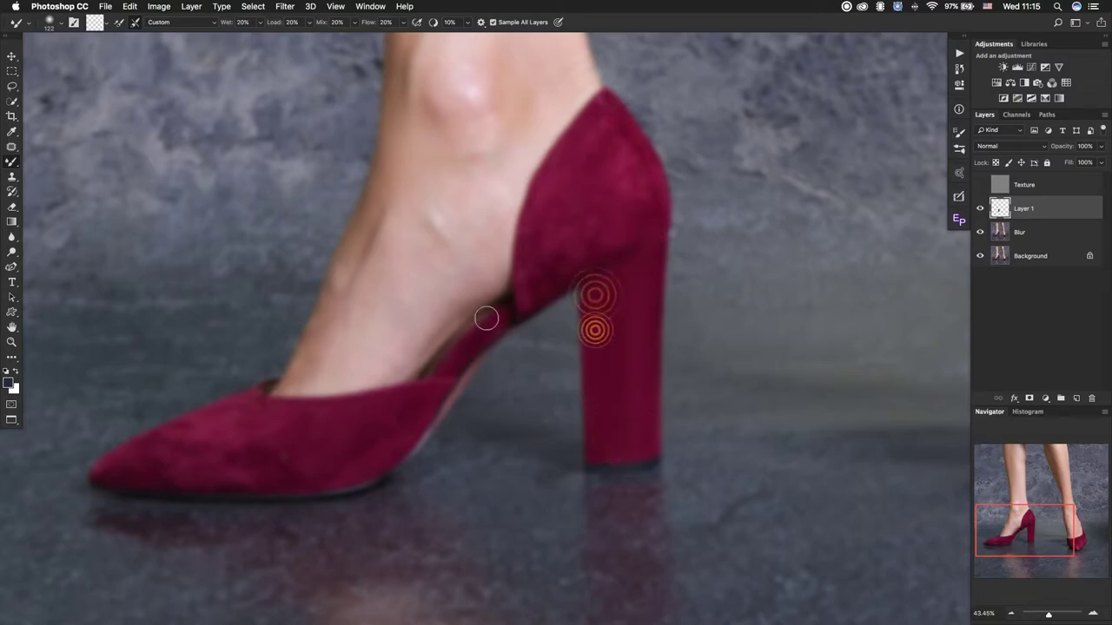
Smooth the suede along the collar, inner edge and top rim with a 105 px brush.
super+click(477, 331)
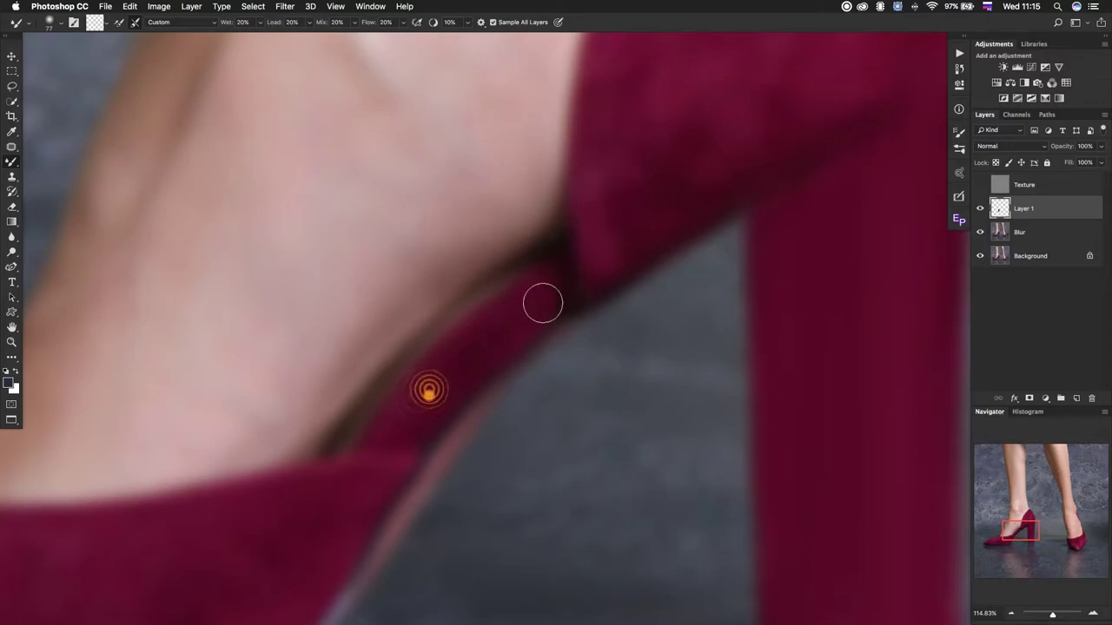
click(473, 350)
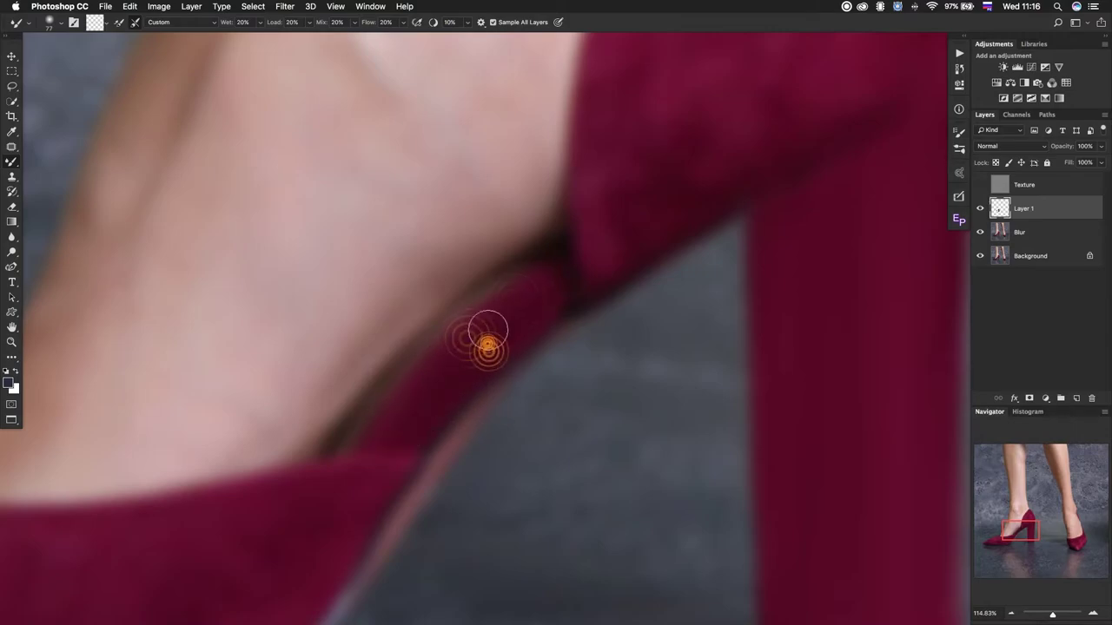
drag(726, 186, 509, 368)
click(588, 309)
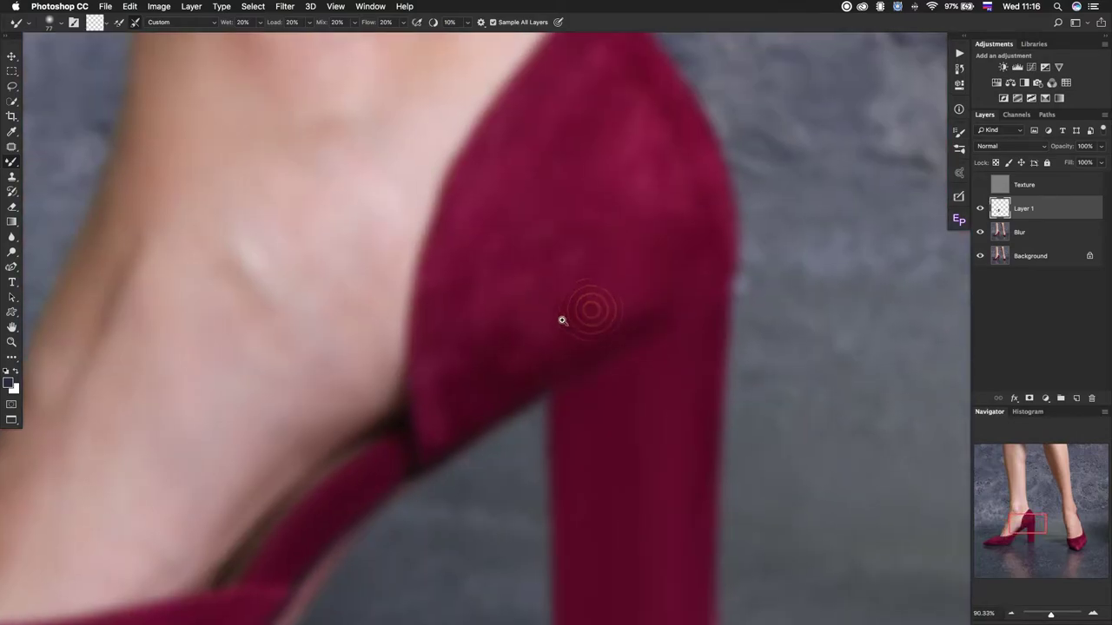
drag(537, 307, 550, 274)
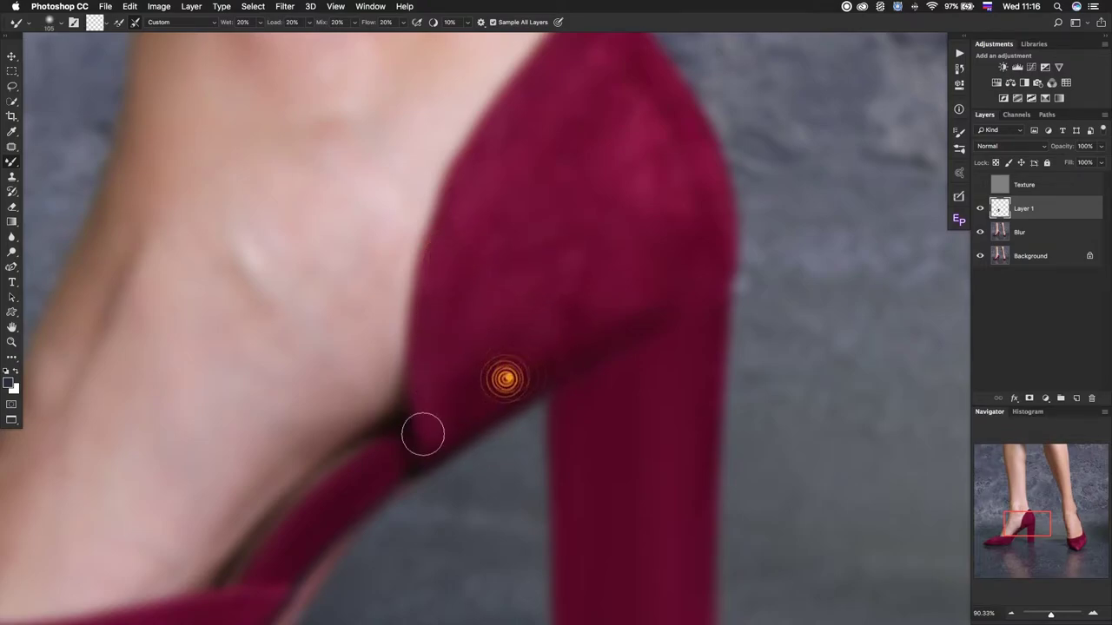
drag(423, 434, 415, 444)
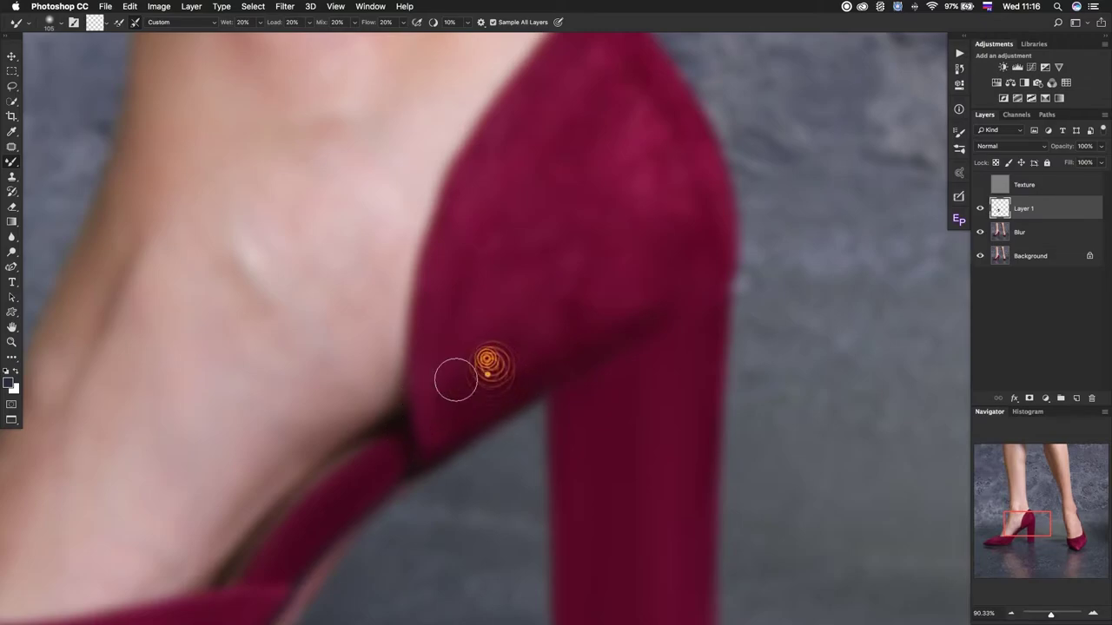
drag(458, 387, 470, 366)
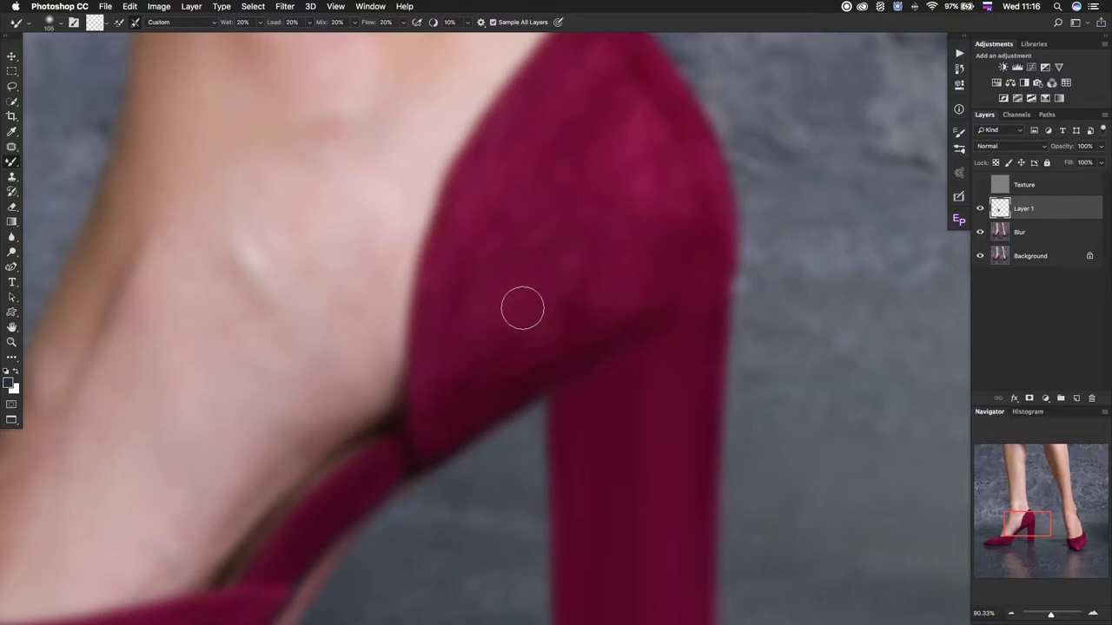
mouse_move(561, 259)
mouse_down()
mouse_move(536, 268)
mouse_move(425, 394)
mouse_up()
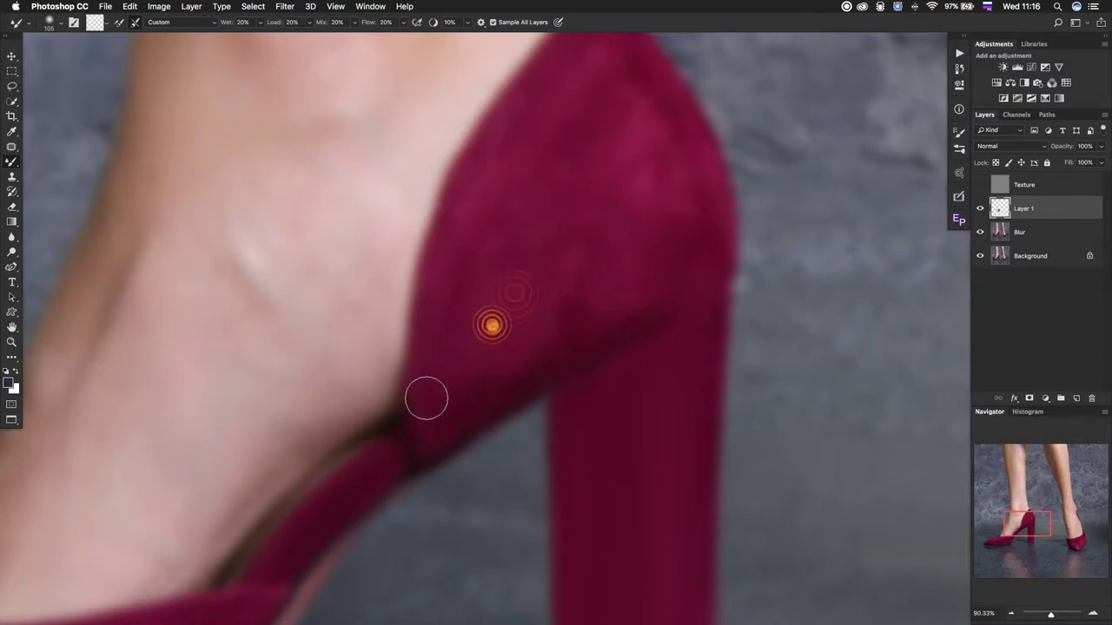
drag(519, 327, 473, 395)
mouse_move(524, 359)
mouse_down()
mouse_move(499, 385)
mouse_move(437, 385)
mouse_move(426, 356)
mouse_move(451, 344)
mouse_move(437, 300)
mouse_move(459, 243)
mouse_up()
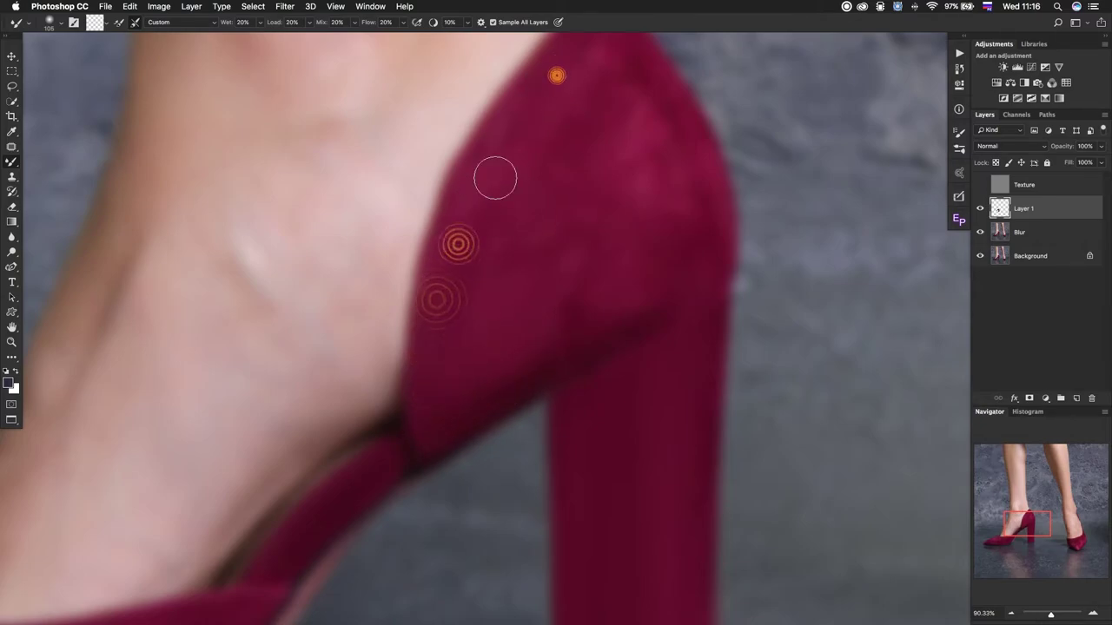
drag(556, 77, 520, 104)
drag(469, 311, 472, 225)
drag(459, 310, 467, 213)
drag(562, 156, 499, 332)
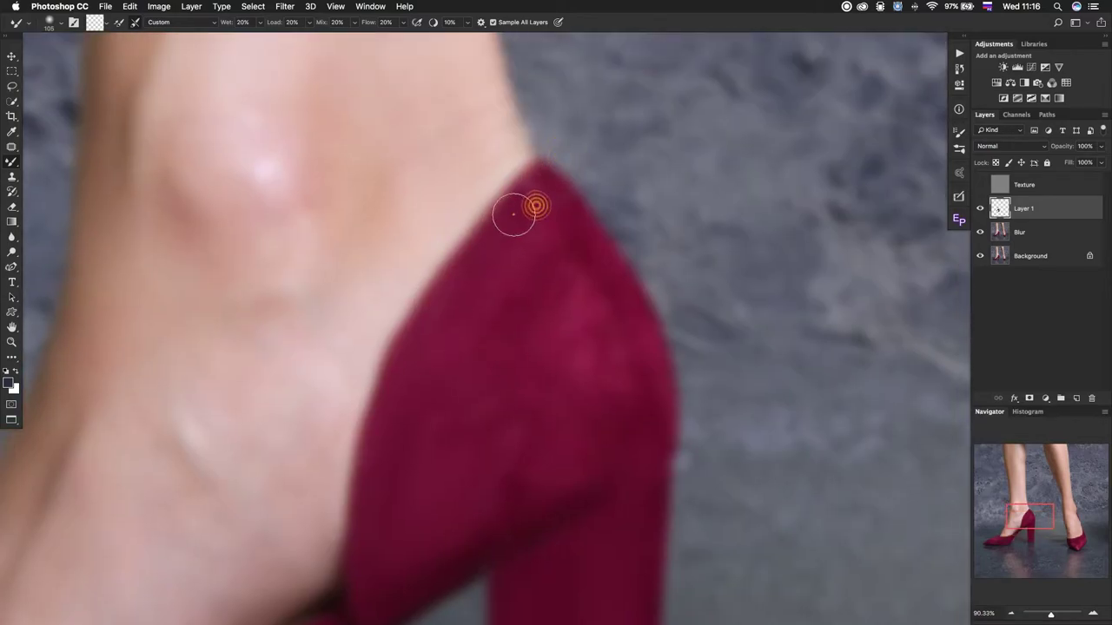
mouse_move(513, 214)
mouse_down()
mouse_move(471, 308)
mouse_move(420, 369)
mouse_move(529, 214)
mouse_move(581, 270)
mouse_up()
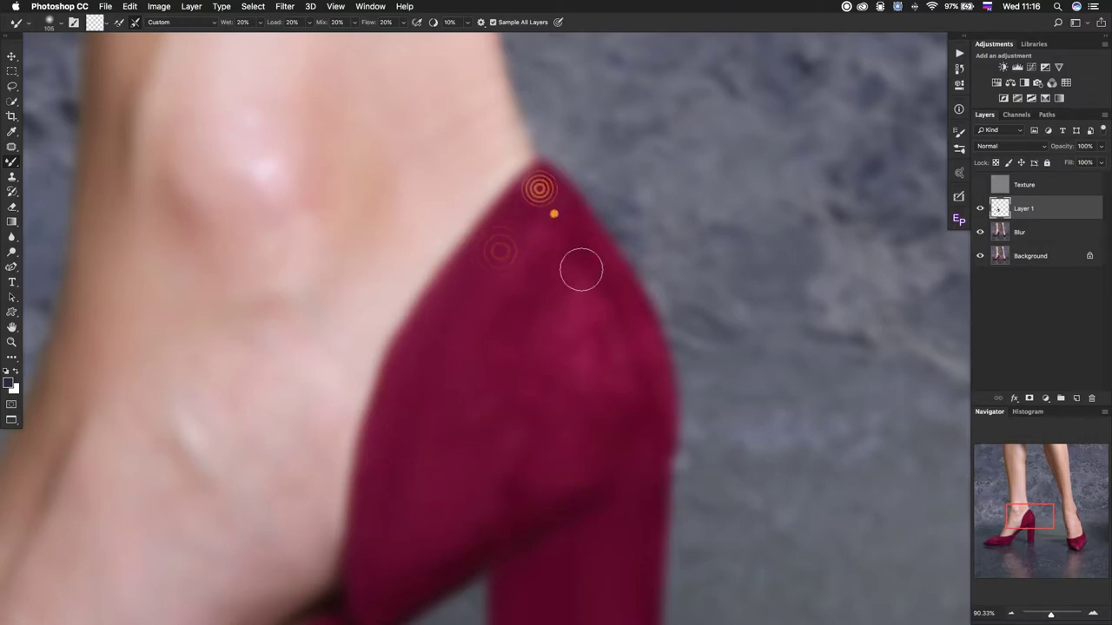
drag(550, 197, 572, 214)
mouse_move(595, 350)
mouse_down()
mouse_move(596, 308)
mouse_move(569, 240)
mouse_up()
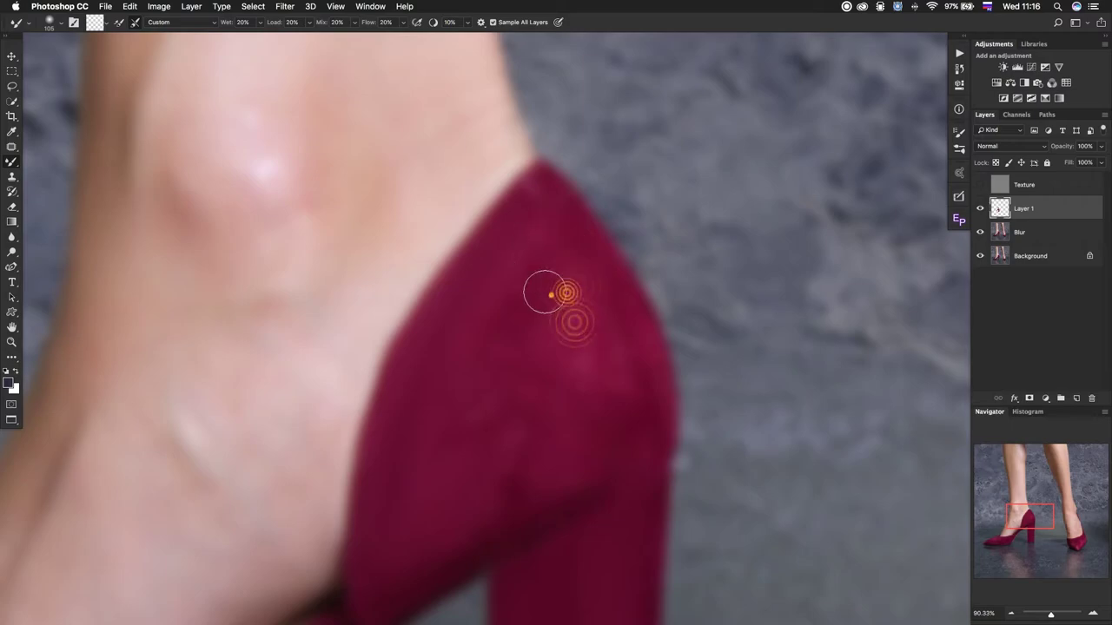
mouse_move(551, 295)
mouse_down()
mouse_move(579, 327)
mouse_move(499, 336)
mouse_up()
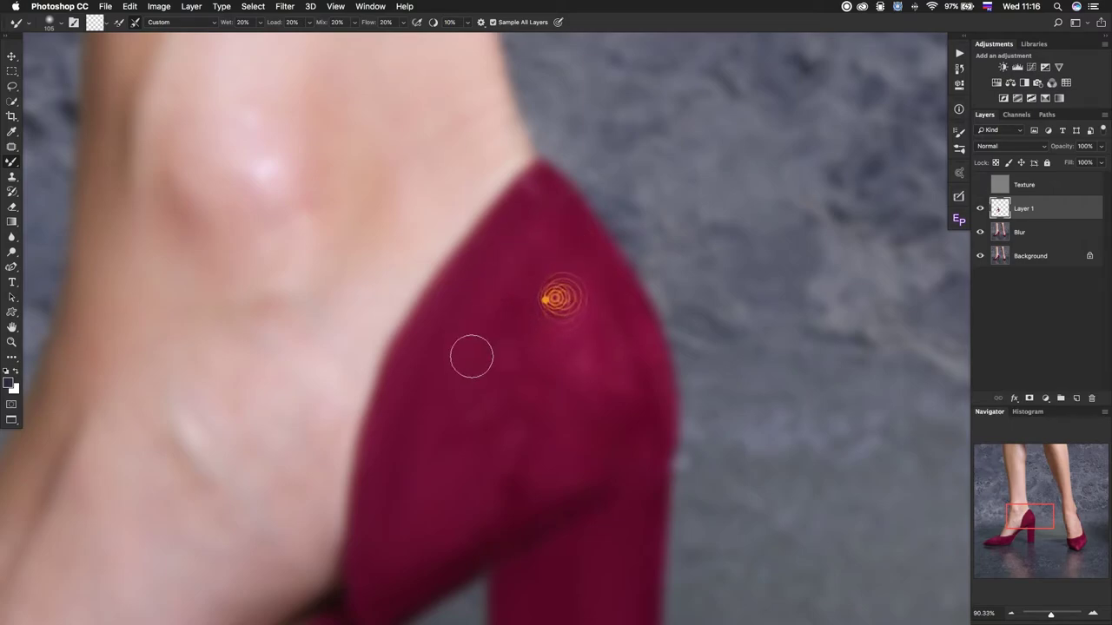
drag(541, 231, 521, 235)
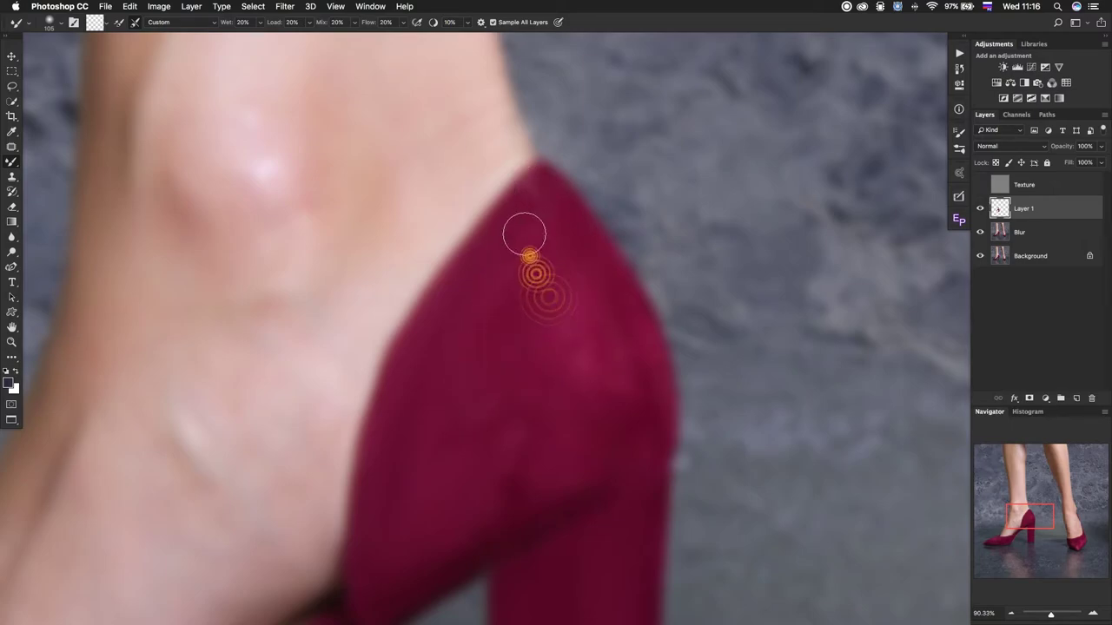
drag(475, 365, 509, 335)
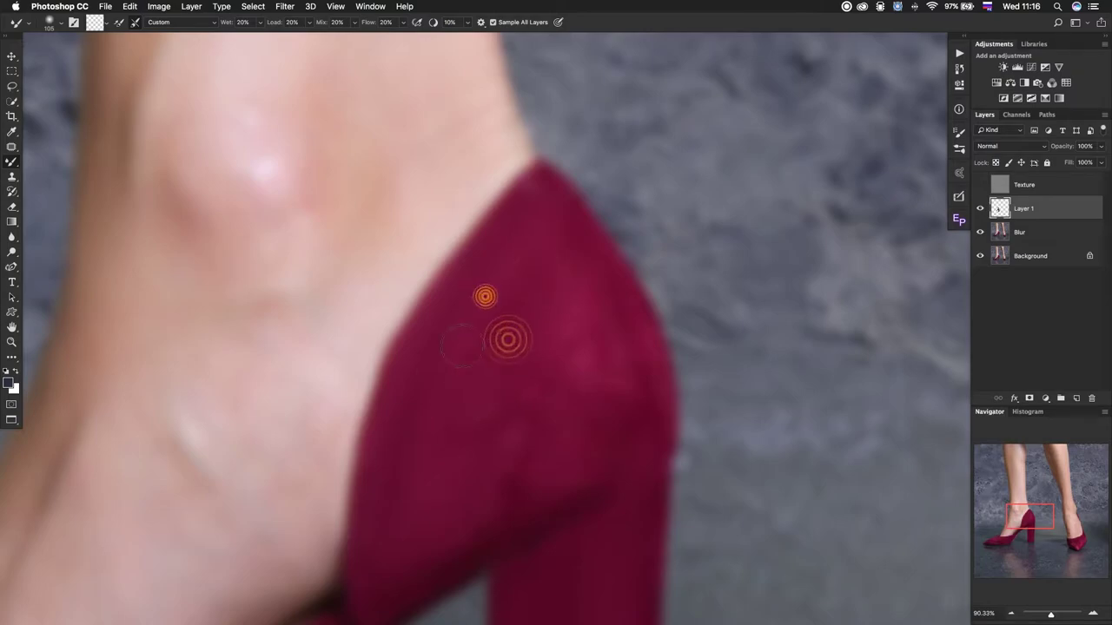
drag(453, 310, 433, 365)
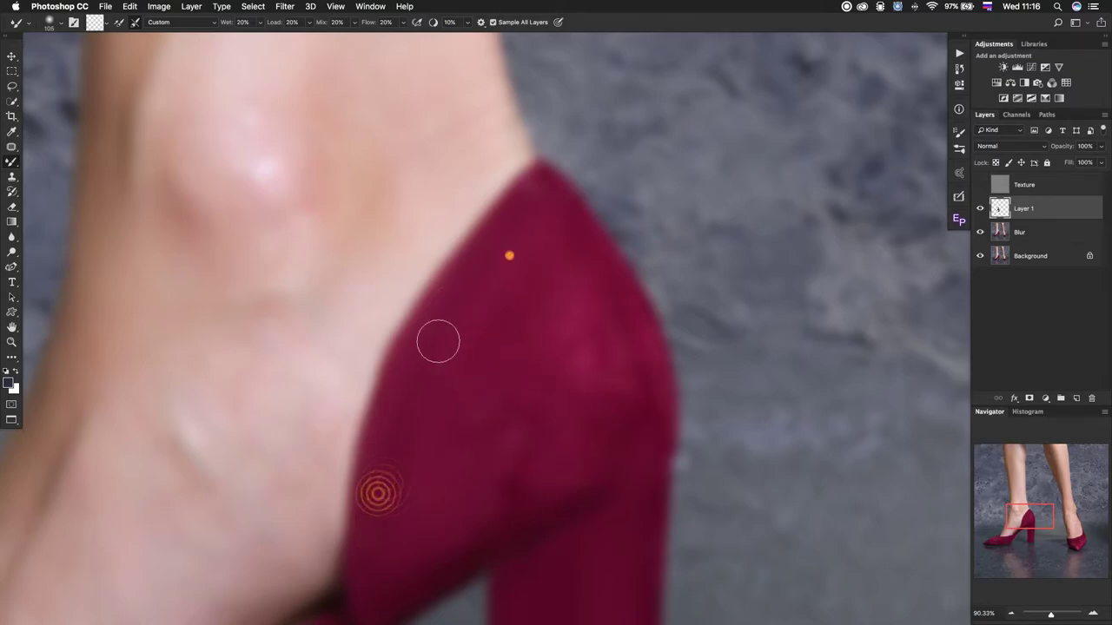
mouse_move(509, 253)
mouse_down()
mouse_move(469, 283)
mouse_move(425, 365)
mouse_up()
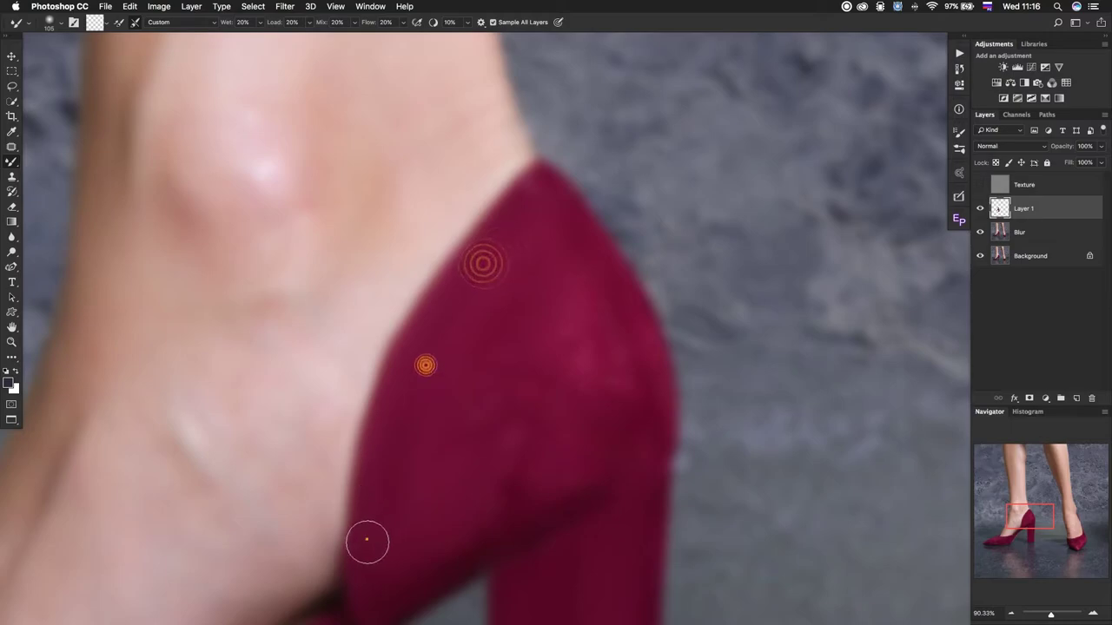
Blend the suede across the middle of the shoe back and along its right edge.
drag(367, 533, 382, 489)
mouse_move(492, 354)
mouse_down()
mouse_move(499, 397)
mouse_move(414, 423)
mouse_up()
drag(415, 382, 408, 531)
click(401, 436)
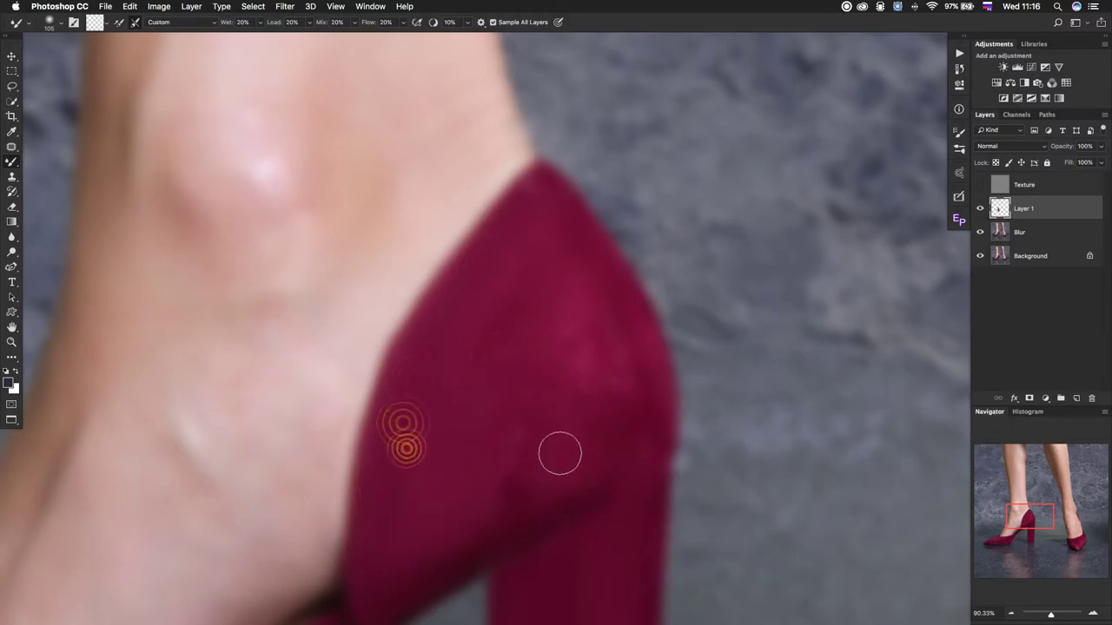
mouse_move(566, 442)
mouse_down()
mouse_move(590, 470)
mouse_move(552, 392)
mouse_up()
click(509, 529)
click(583, 472)
mouse_move(544, 340)
mouse_down()
mouse_move(541, 402)
mouse_move(484, 484)
mouse_up()
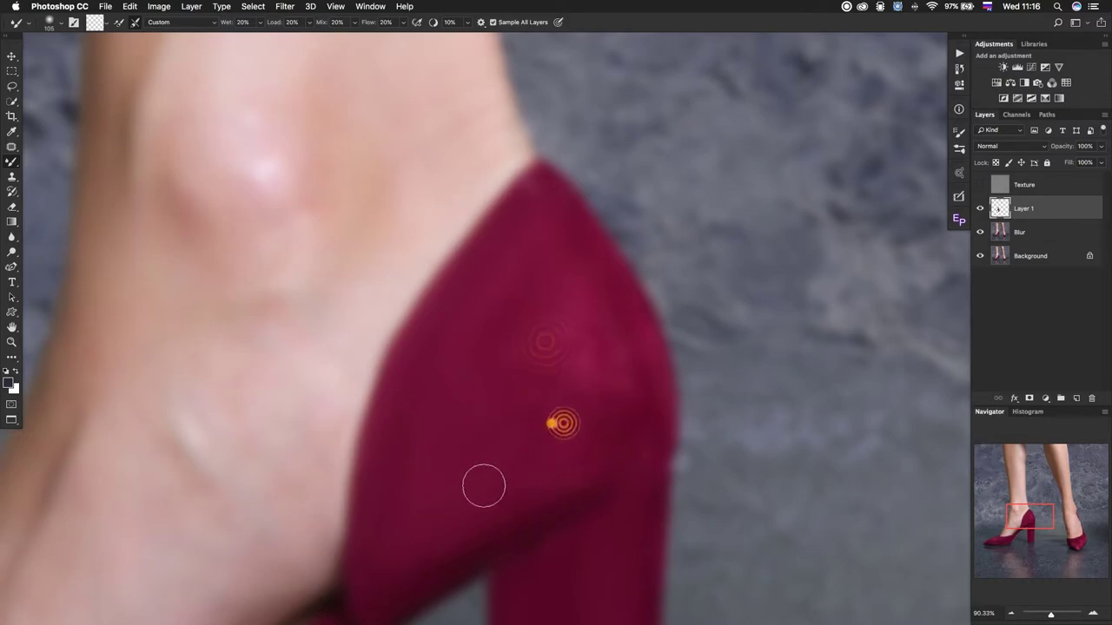
drag(529, 447, 568, 305)
click(578, 295)
click(581, 335)
click(581, 294)
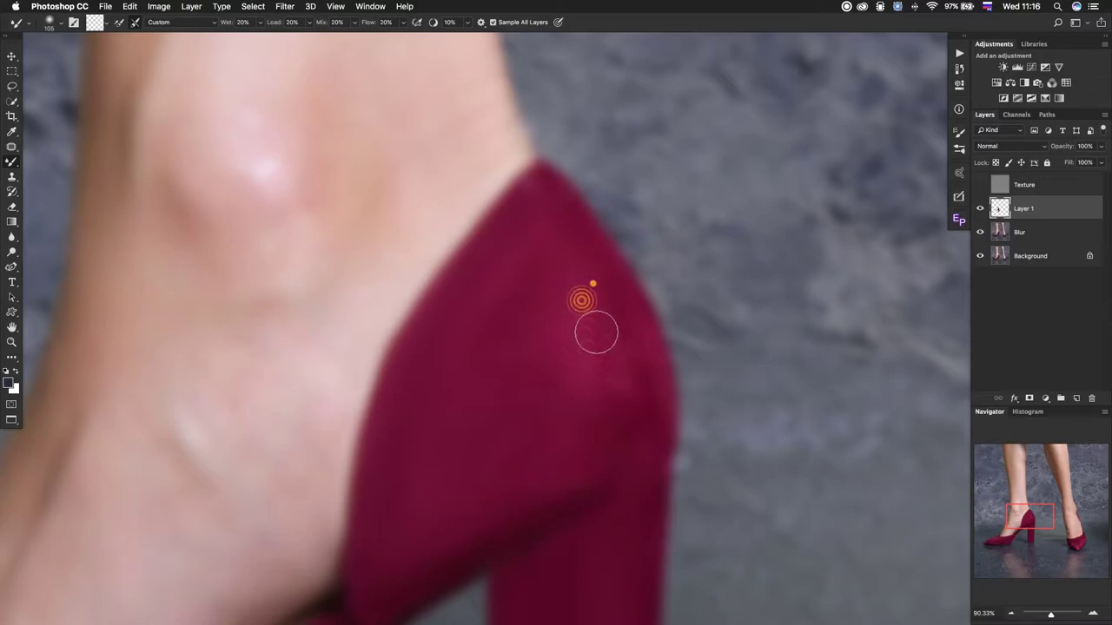
click(583, 322)
click(608, 277)
click(640, 471)
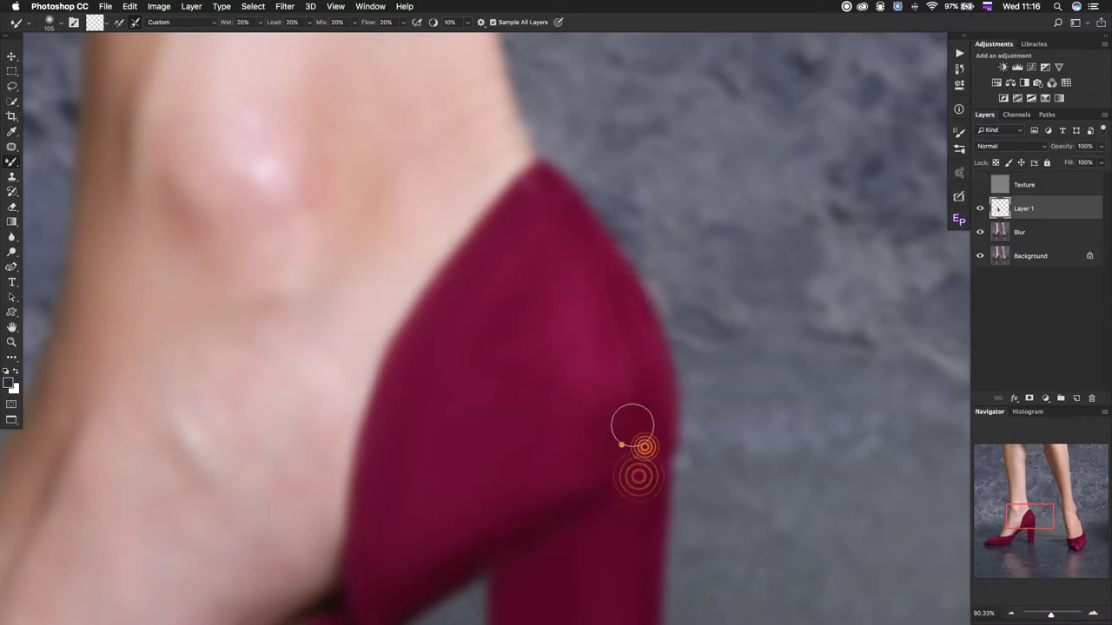
click(637, 434)
click(647, 411)
click(646, 377)
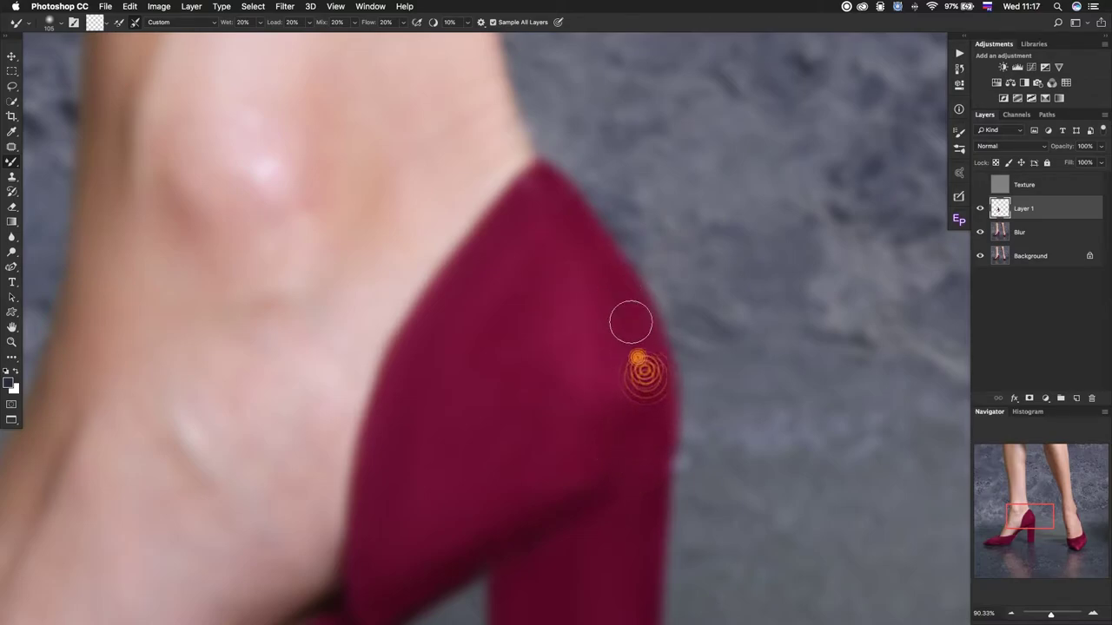
click(645, 405)
Dab out remaining blotches across the centre, upper edge and lower heel.
click(584, 310)
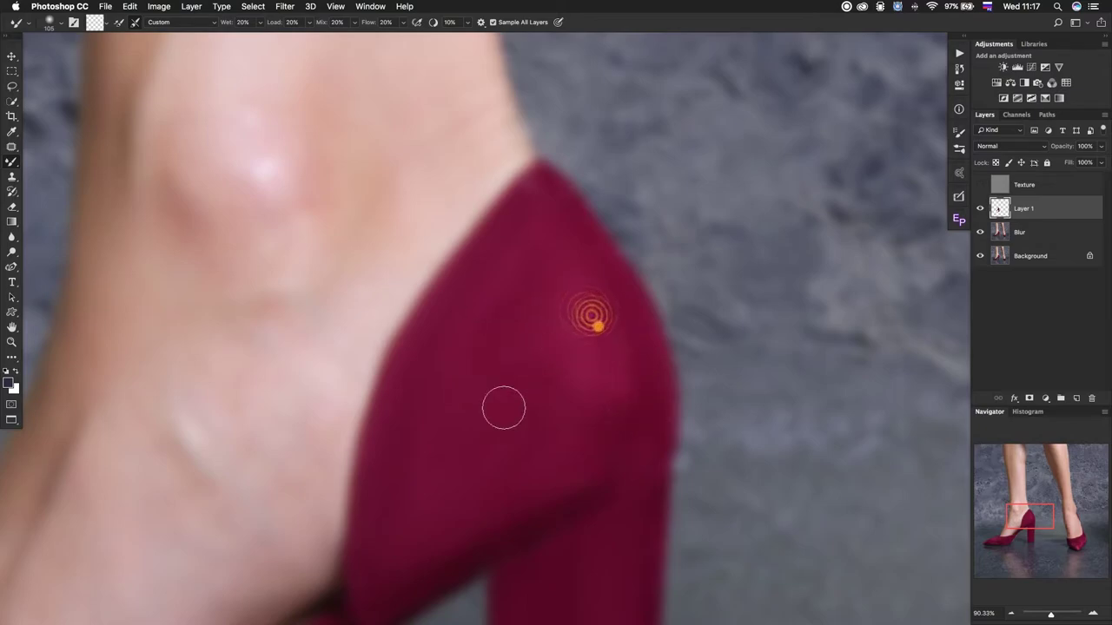
click(606, 358)
click(565, 371)
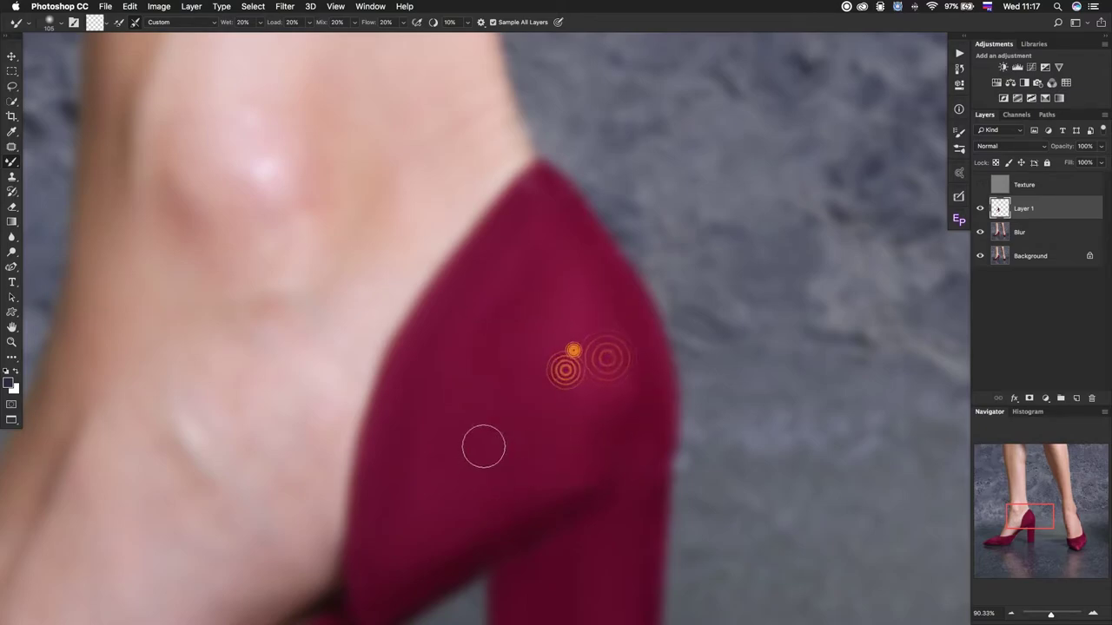
click(575, 322)
click(549, 263)
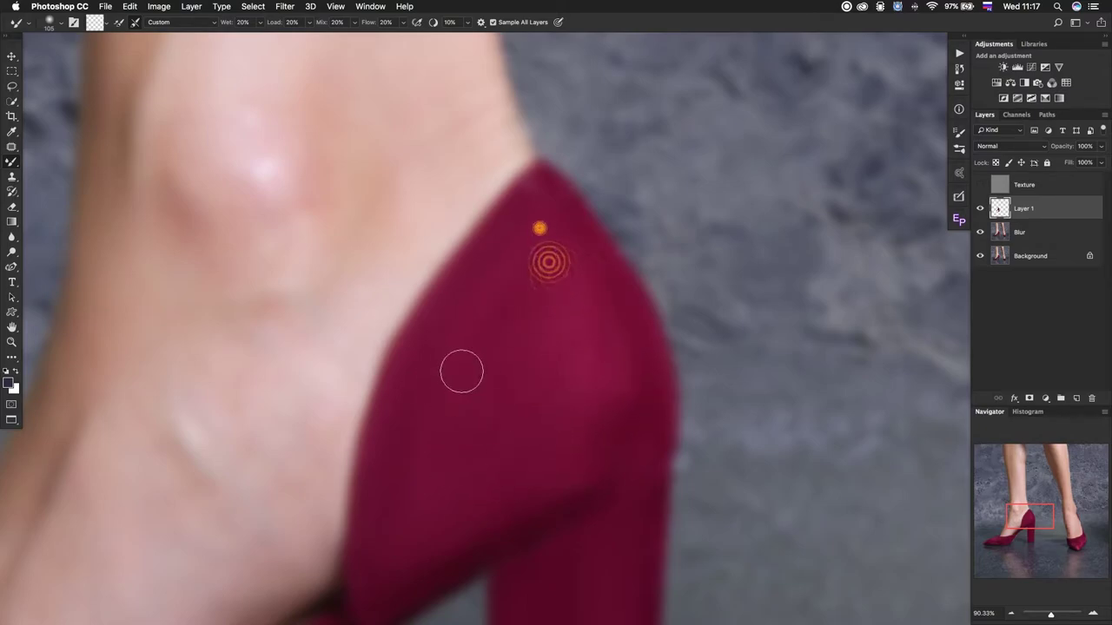
click(543, 192)
click(521, 223)
click(483, 259)
click(464, 282)
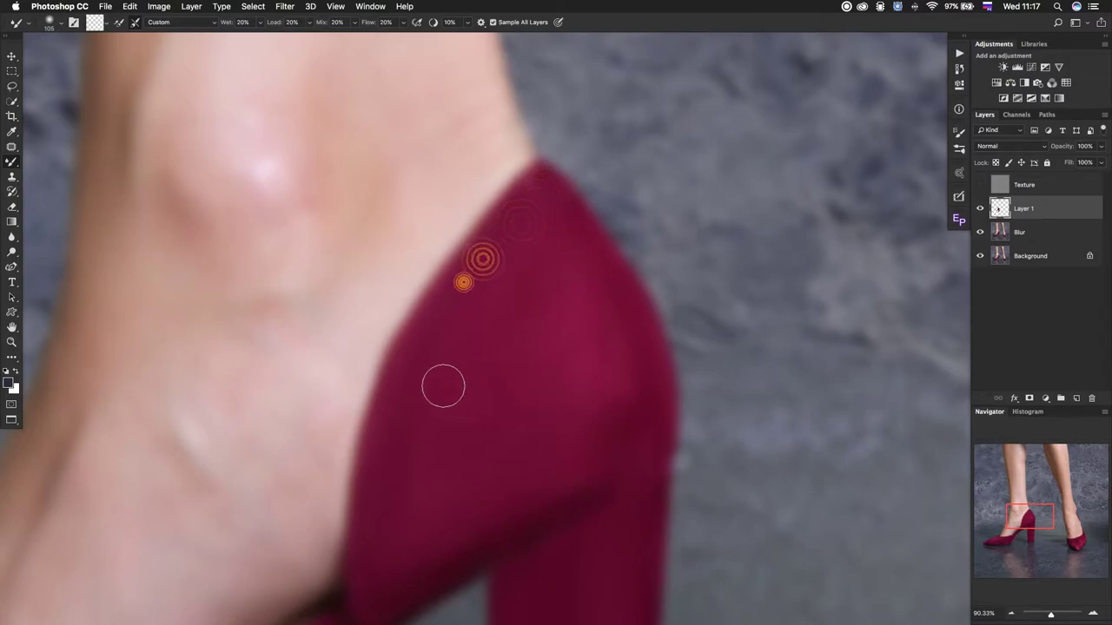
click(416, 367)
click(437, 335)
click(599, 379)
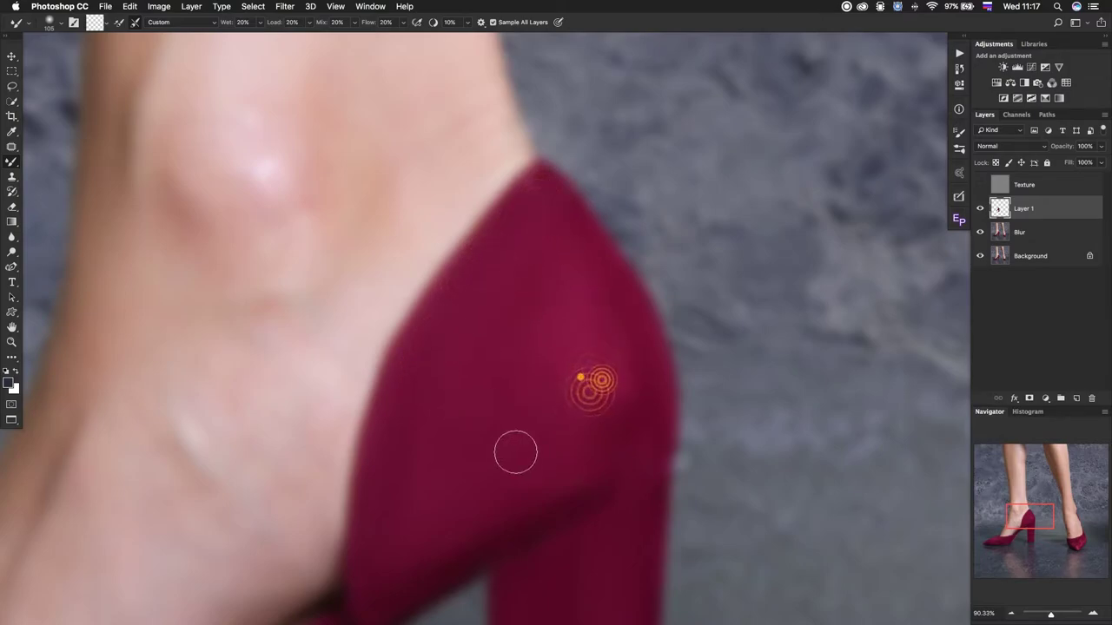
click(565, 422)
click(599, 340)
click(620, 409)
click(570, 453)
click(457, 487)
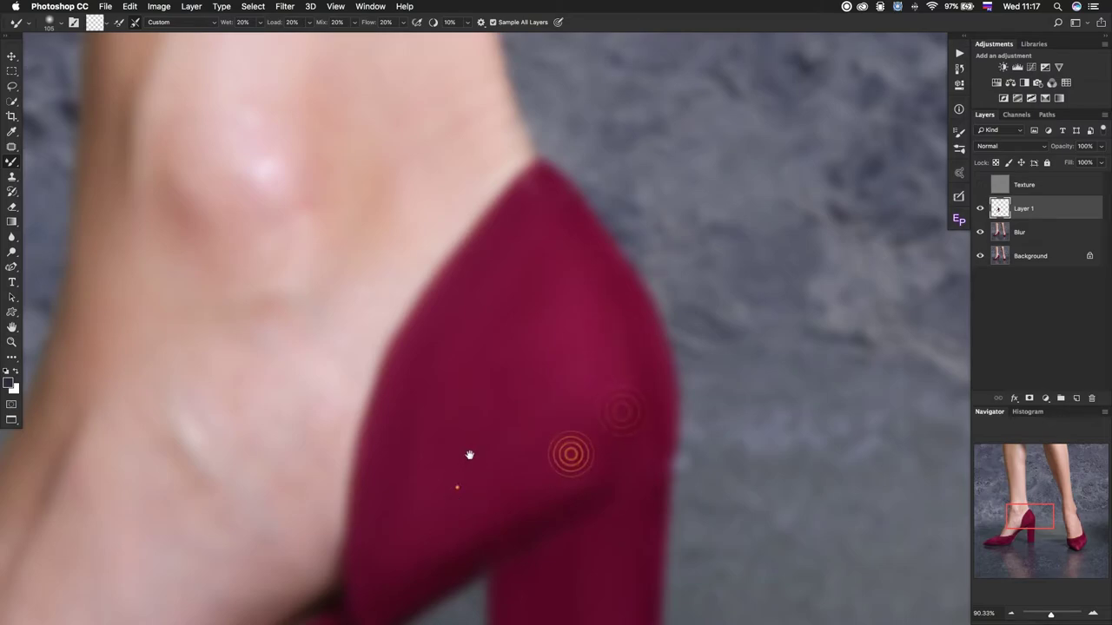
drag(469, 455, 633, 169)
Blend the blotchy suede up the left shoe's heel back with Mixer Brush dabs.
click(646, 122)
click(628, 257)
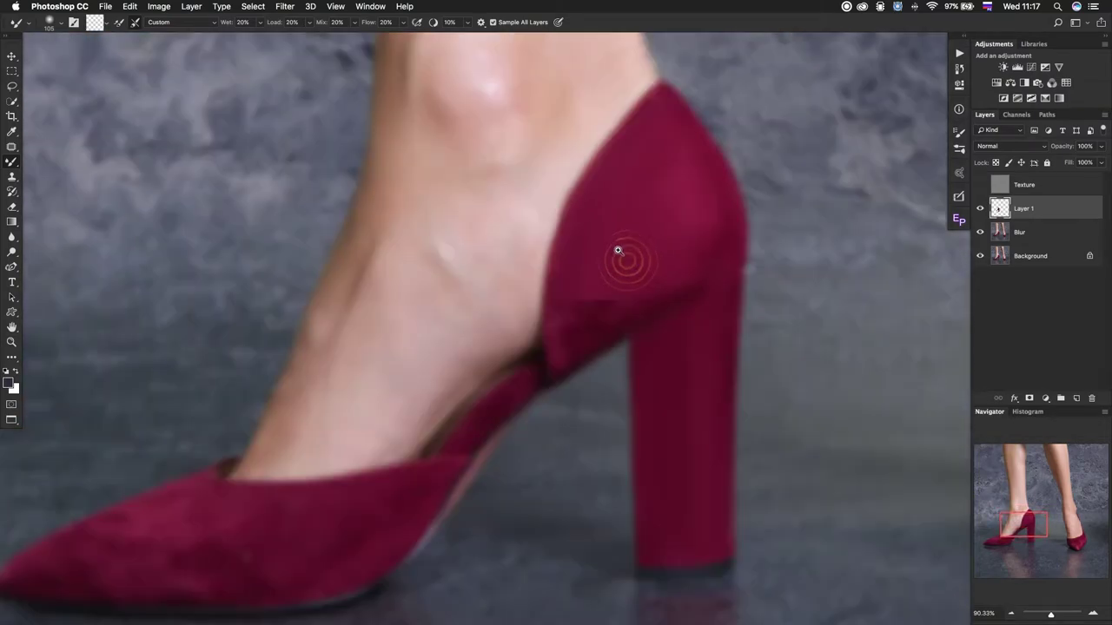
alt+click(622, 233)
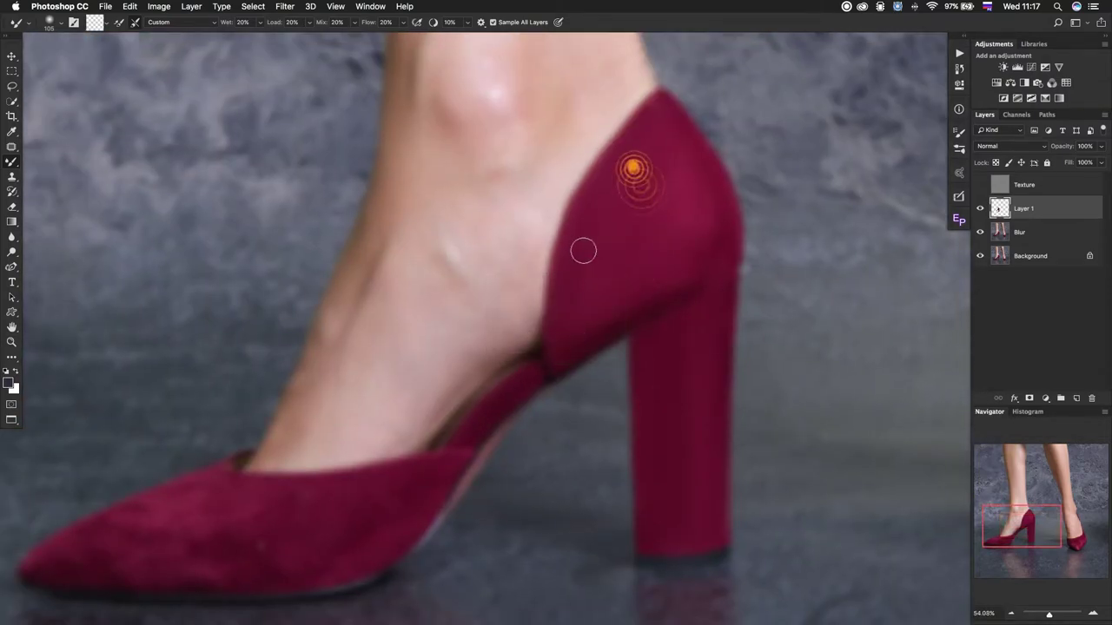
click(577, 282)
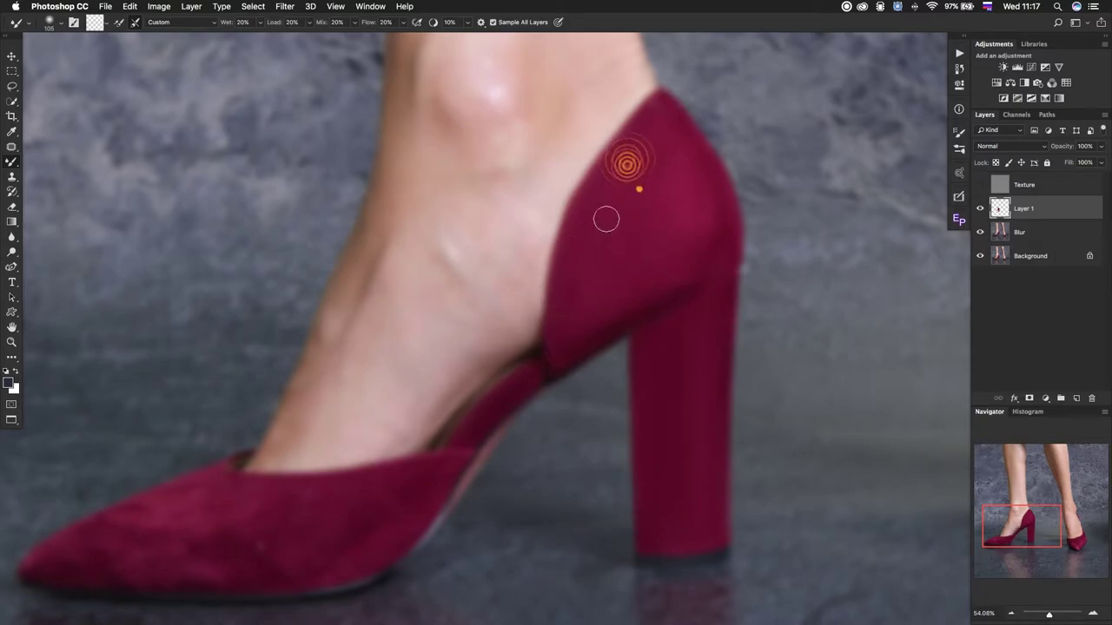
click(608, 284)
click(576, 296)
click(605, 281)
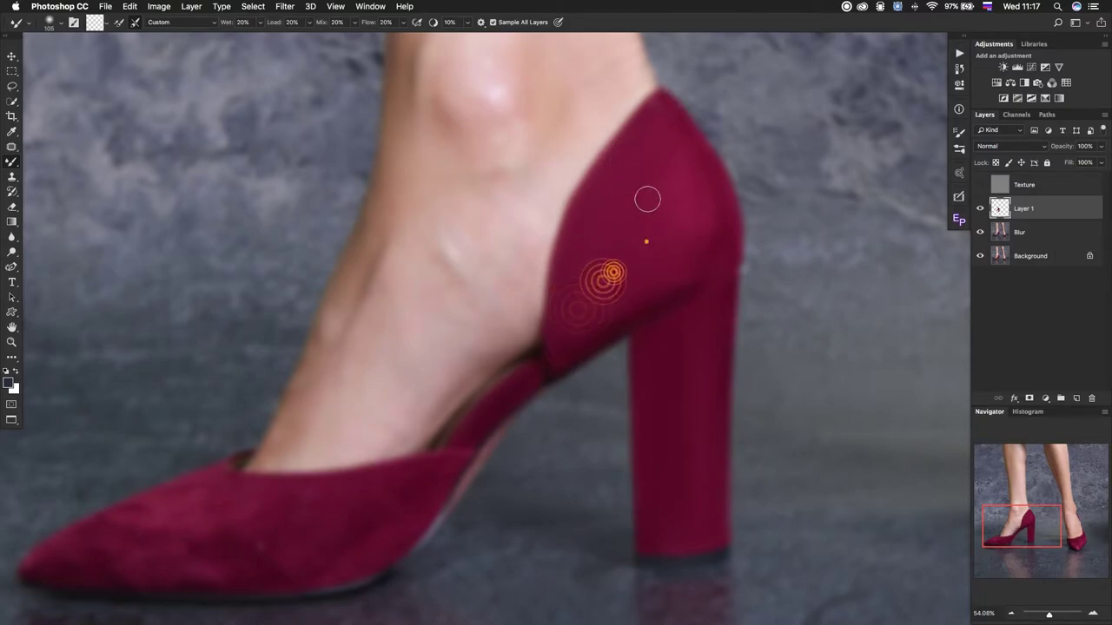
click(645, 241)
click(667, 159)
click(714, 200)
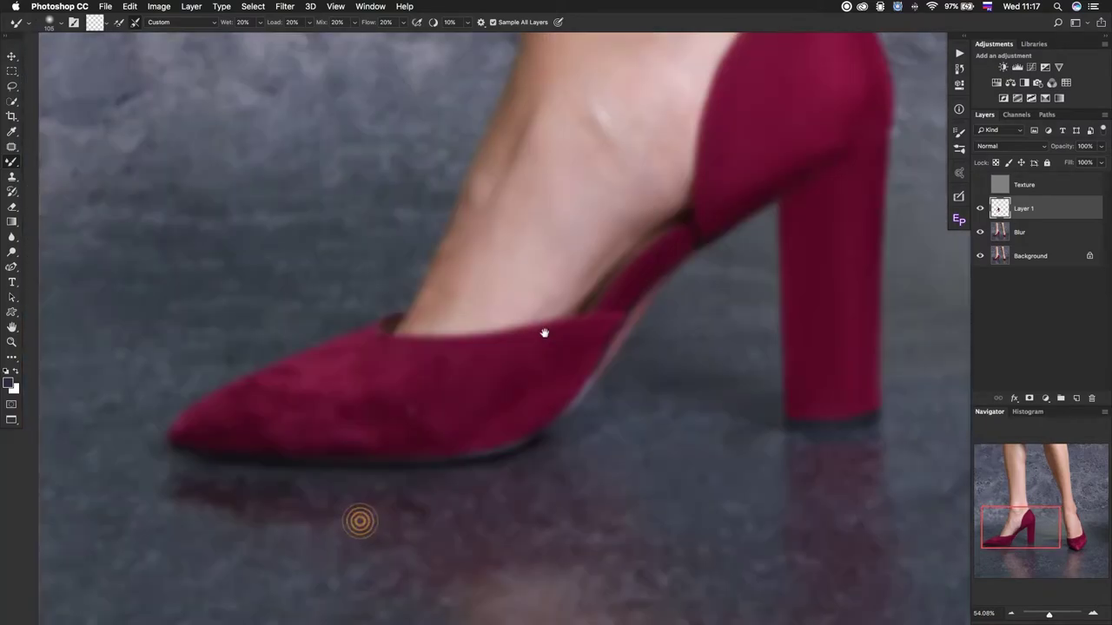
Smooth the suede along the left shoe's side, upper and lower edge toward the toe.
drag(377, 513, 606, 254)
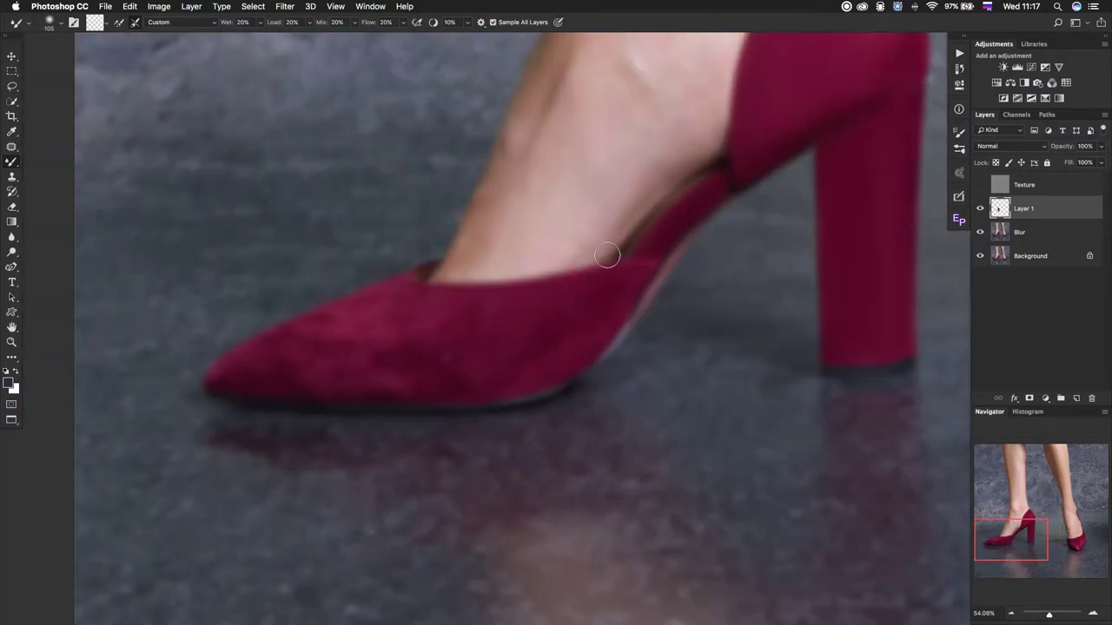
click(570, 348)
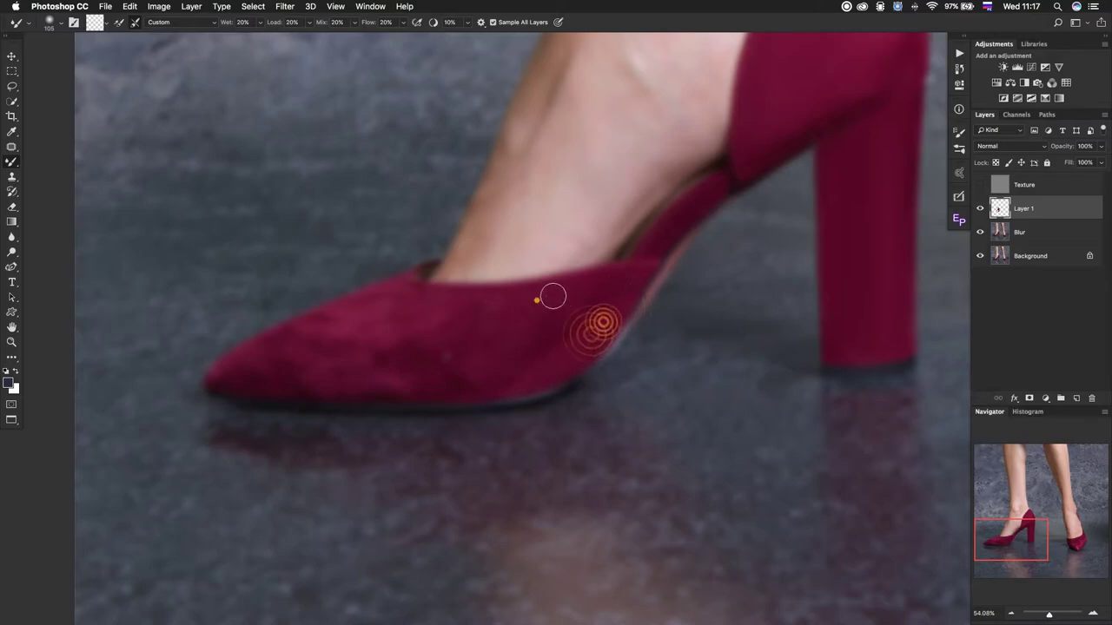
click(533, 303)
click(515, 349)
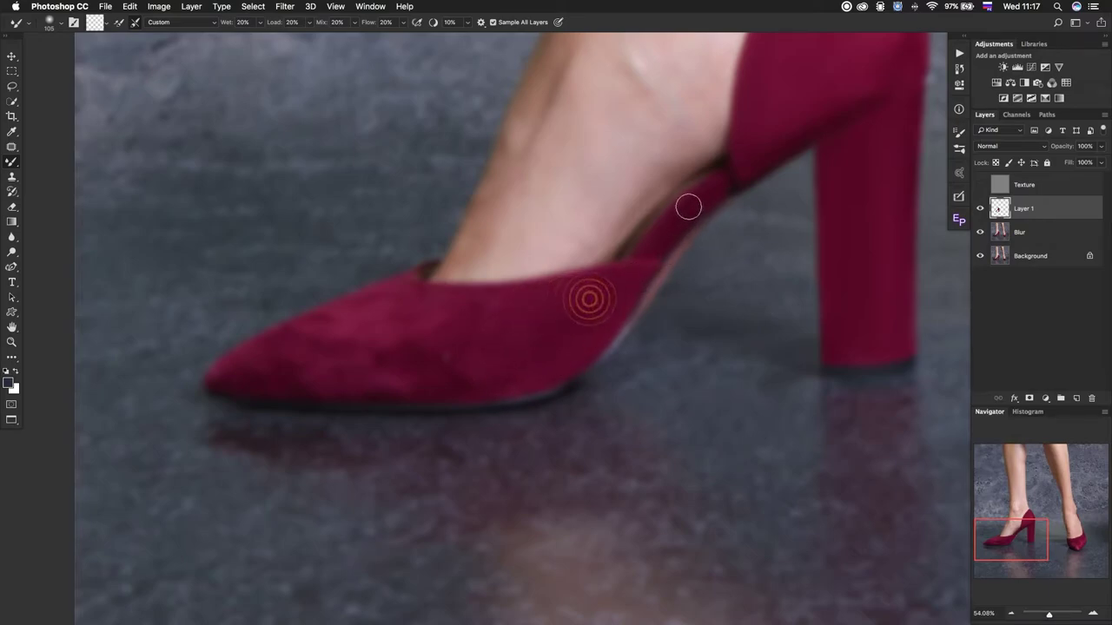
drag(611, 288, 516, 301)
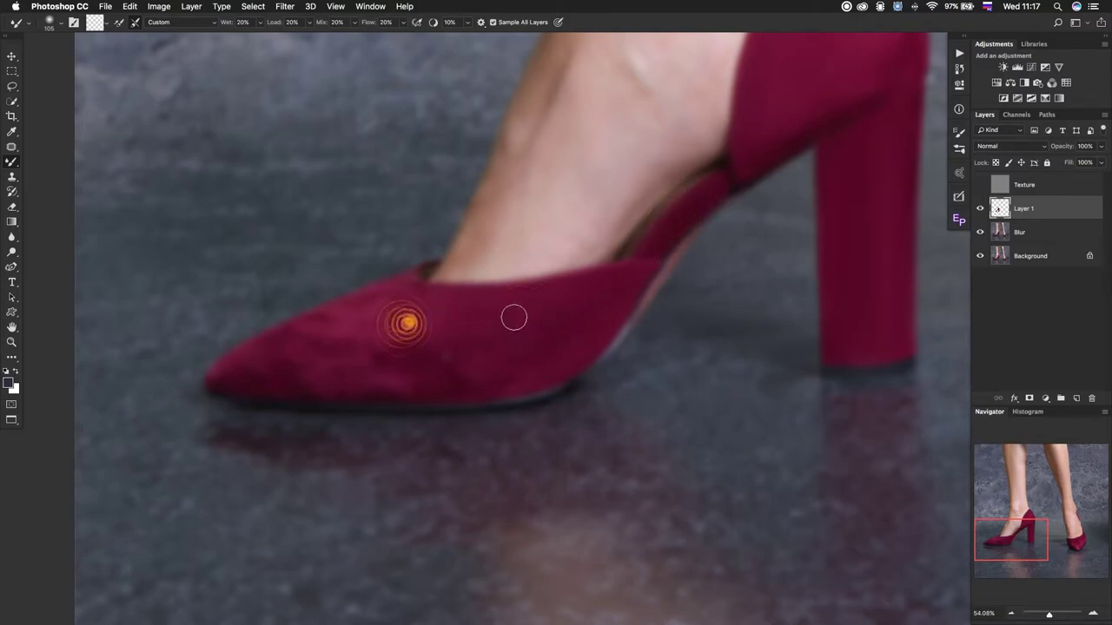
mouse_move(513, 318)
mouse_down()
mouse_move(605, 320)
mouse_move(502, 364)
mouse_move(369, 392)
mouse_up()
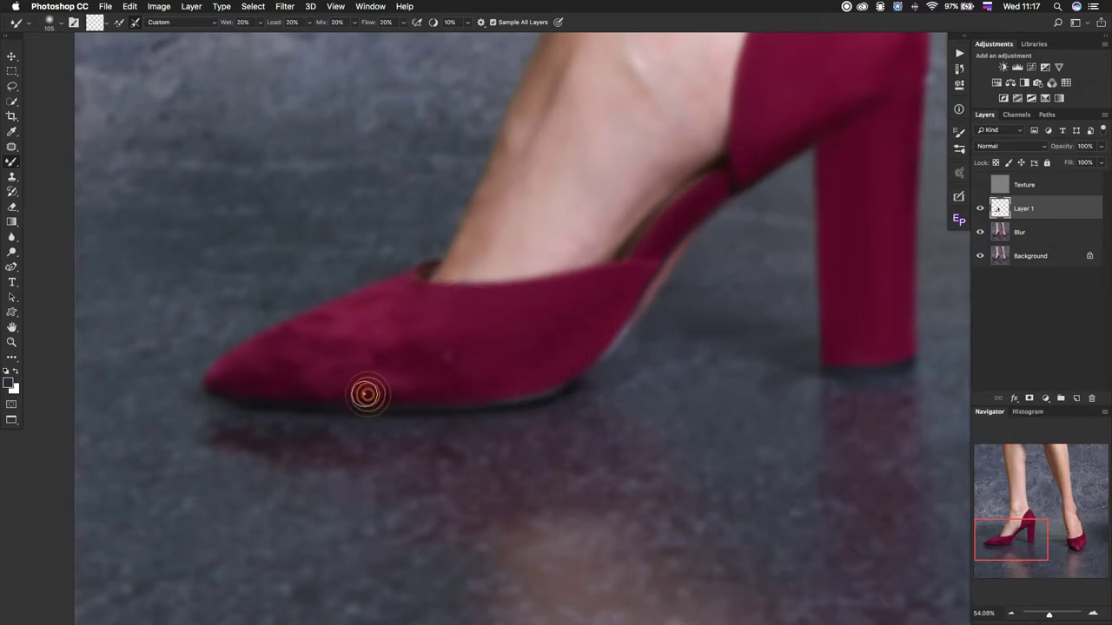
mouse_move(437, 394)
mouse_down()
mouse_move(521, 380)
mouse_move(415, 359)
mouse_move(423, 328)
mouse_up()
Blend the blotchy suede across the left shoe's pointed toe and its tip.
click(355, 353)
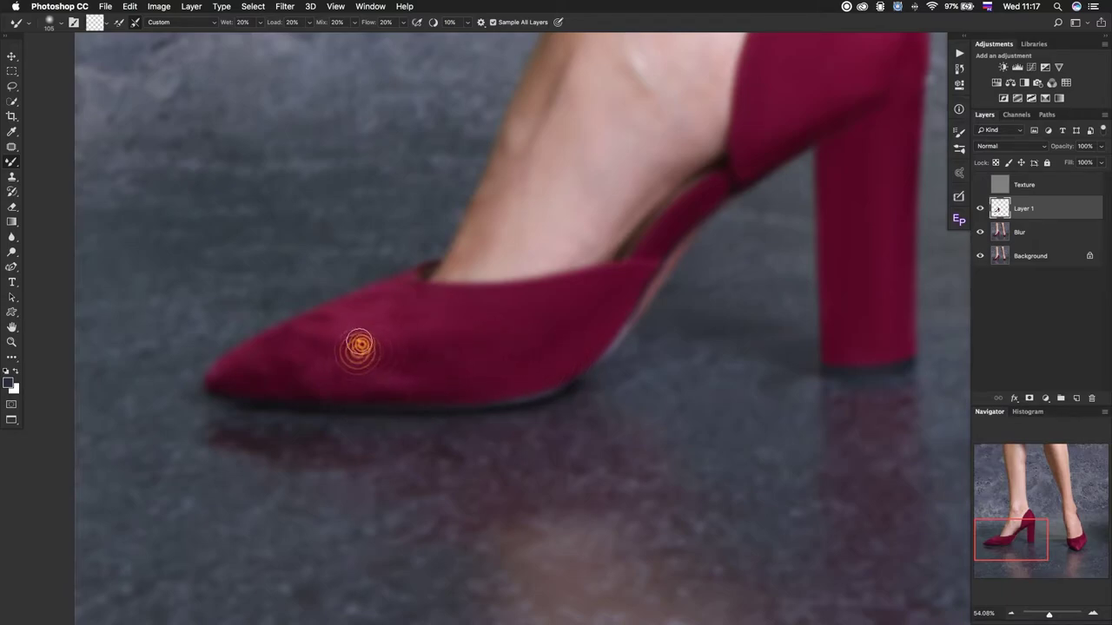
mouse_move(430, 339)
mouse_down()
mouse_move(472, 357)
mouse_move(427, 342)
mouse_move(397, 353)
mouse_move(367, 389)
mouse_move(373, 365)
mouse_move(445, 347)
mouse_move(357, 387)
mouse_move(368, 380)
mouse_move(235, 385)
mouse_move(337, 347)
mouse_move(280, 347)
mouse_move(223, 373)
mouse_move(286, 343)
mouse_up()
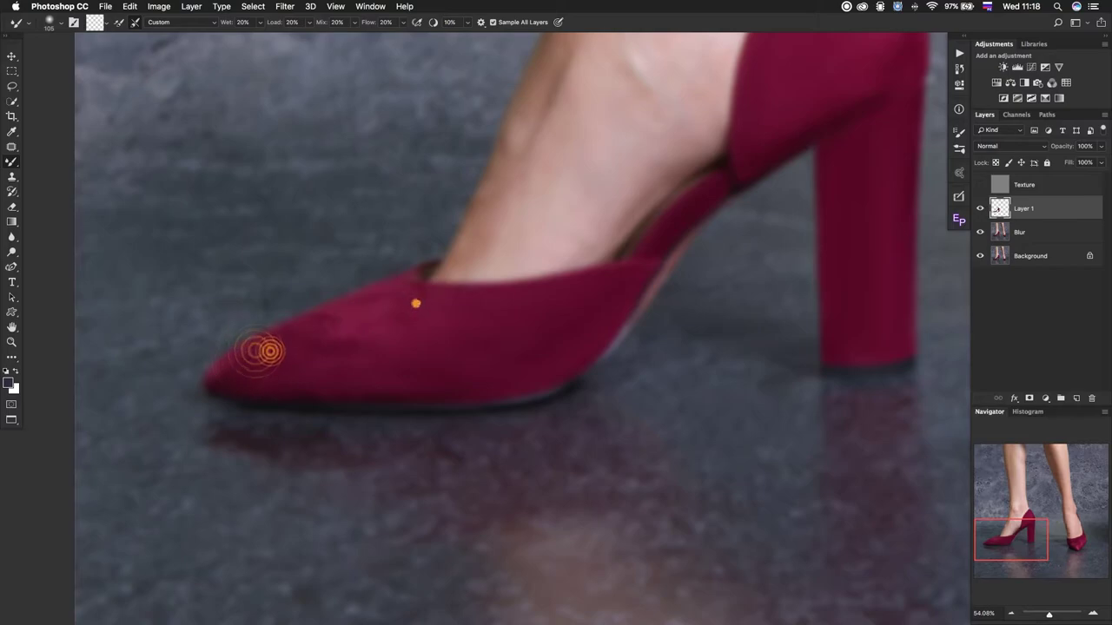
drag(415, 303, 368, 307)
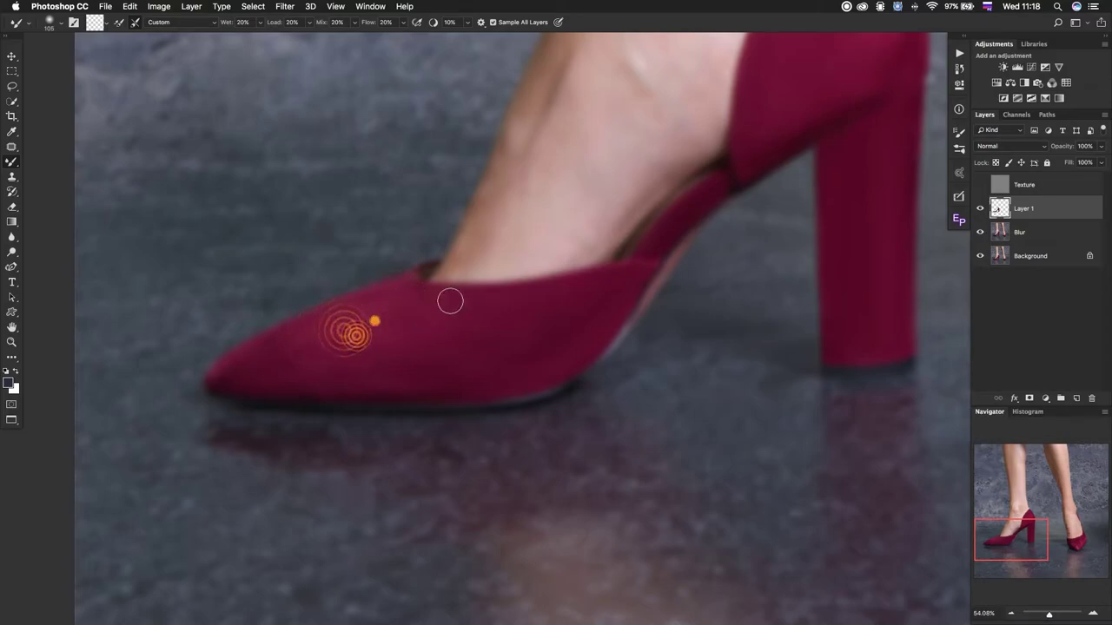
click(391, 312)
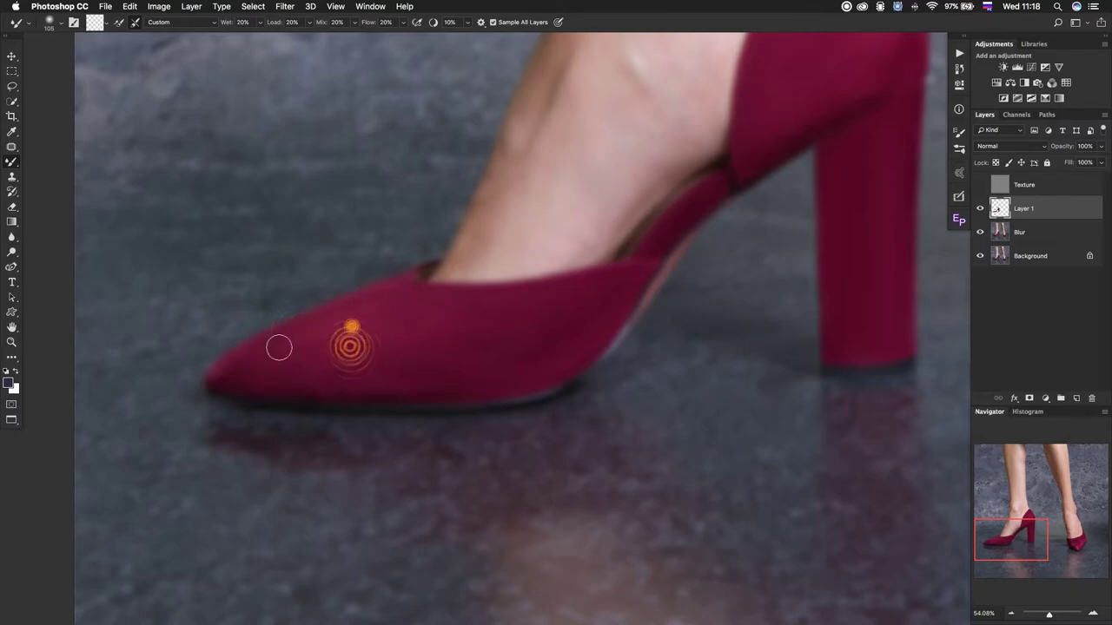
click(374, 370)
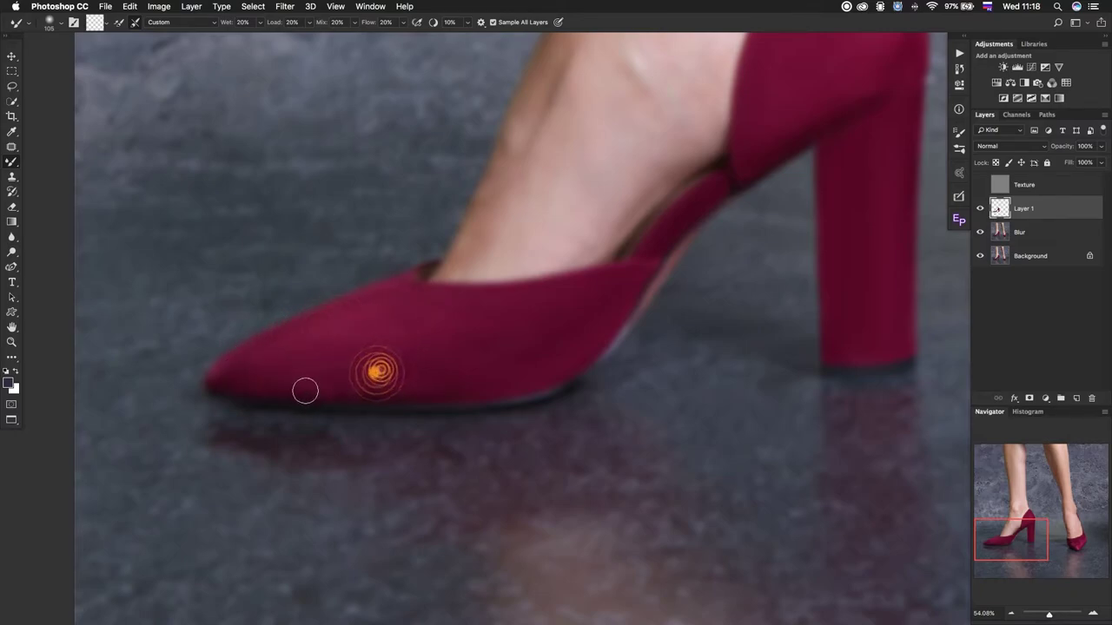
click(357, 391)
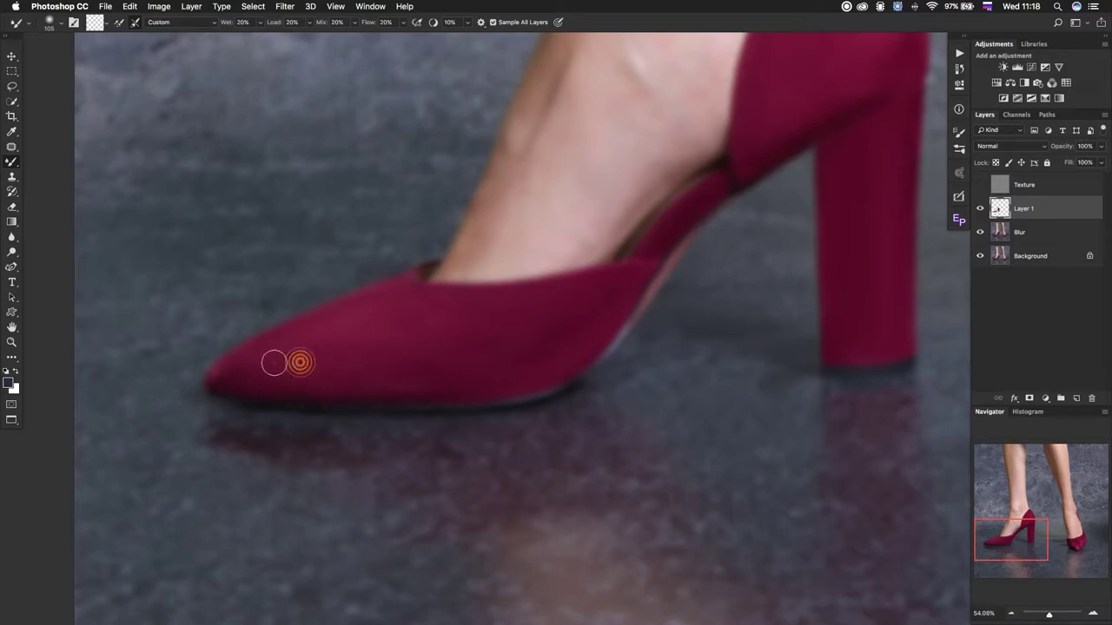
click(326, 339)
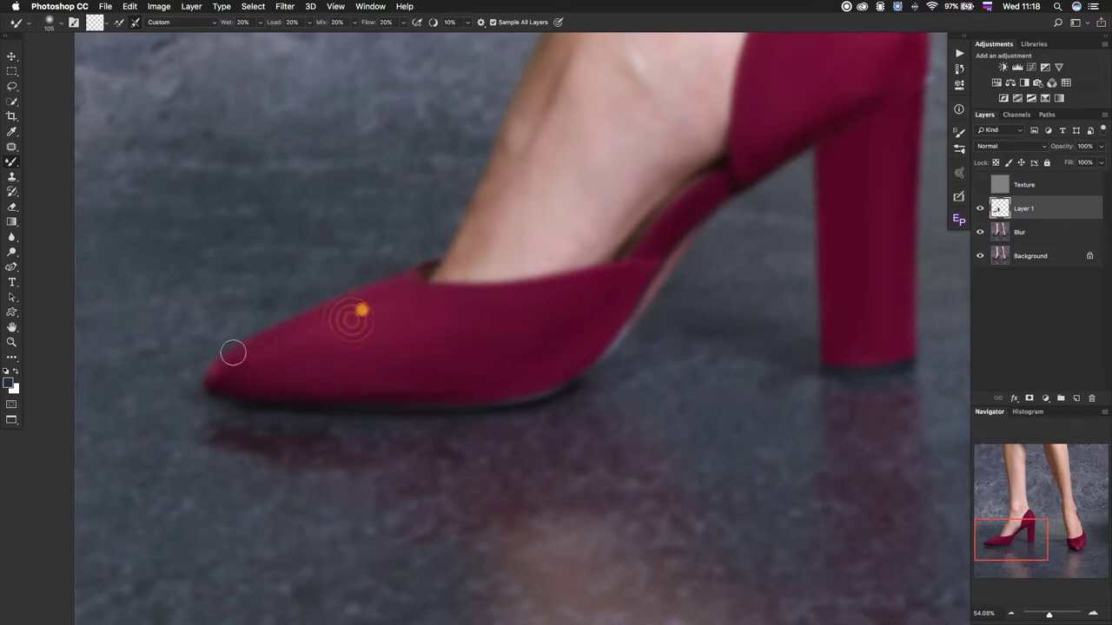
click(293, 330)
click(261, 357)
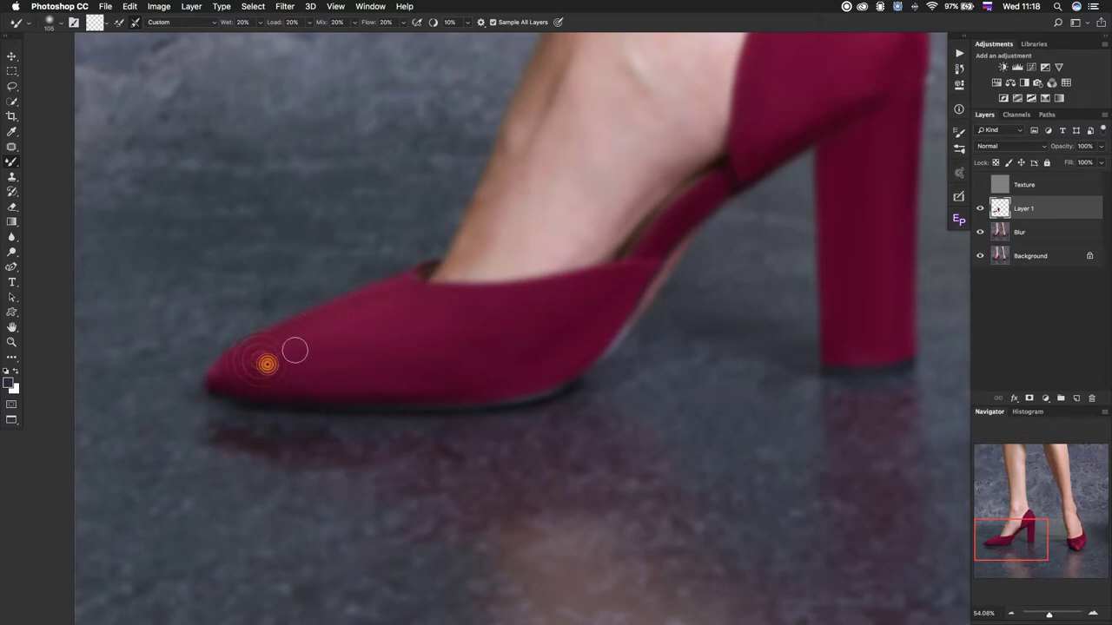
Blend the suede from the toe back along the left shoe's side.
click(304, 377)
click(365, 375)
click(417, 369)
click(421, 337)
click(464, 336)
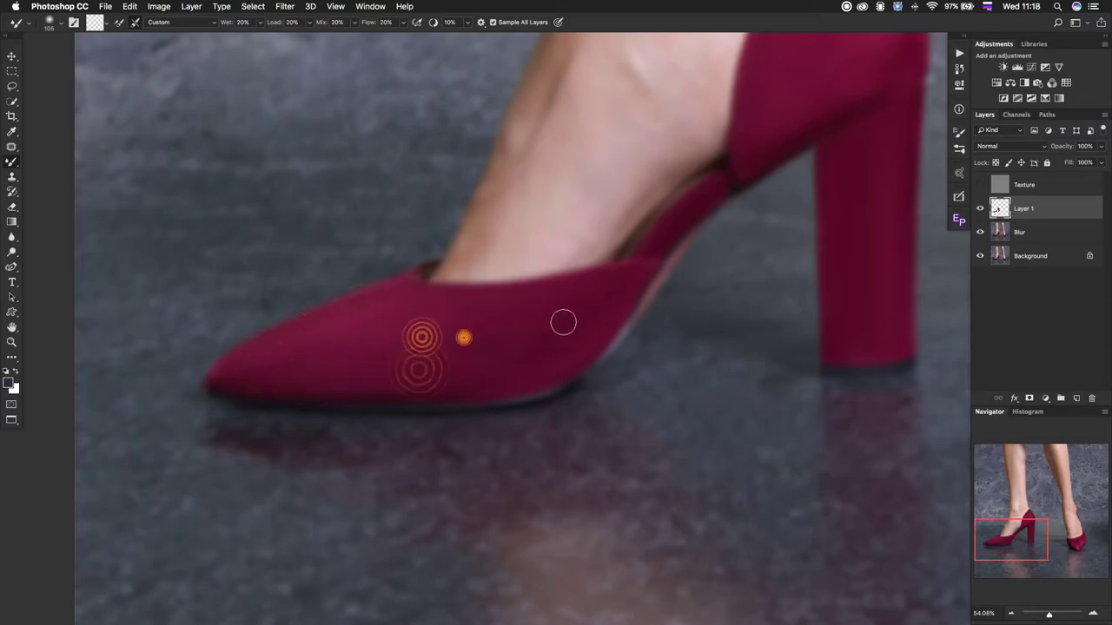
drag(563, 322, 583, 305)
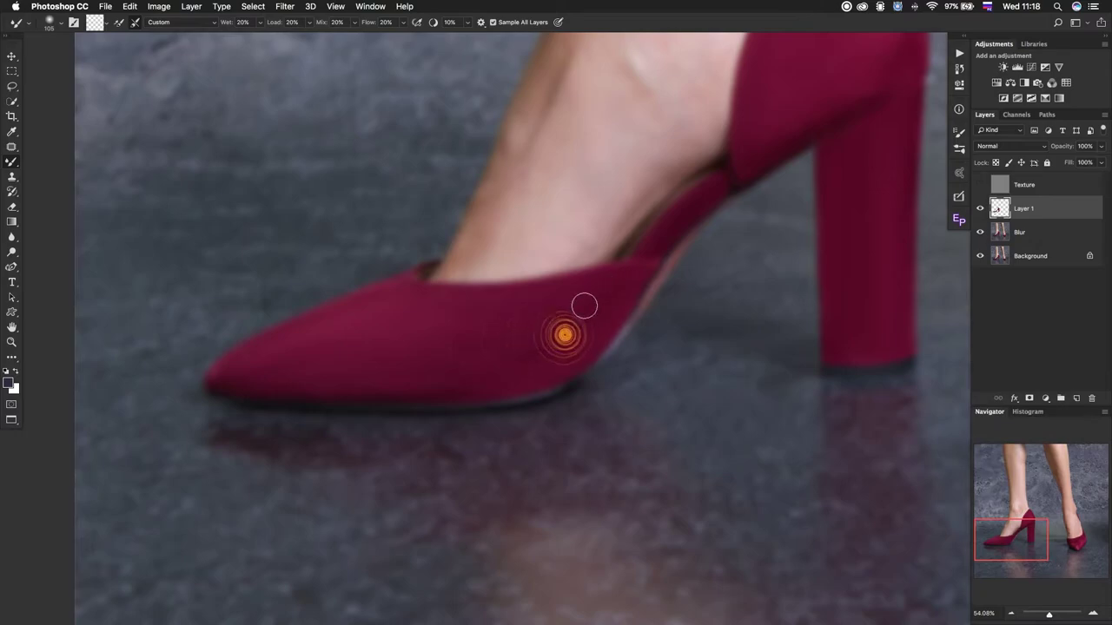
click(528, 313)
click(479, 318)
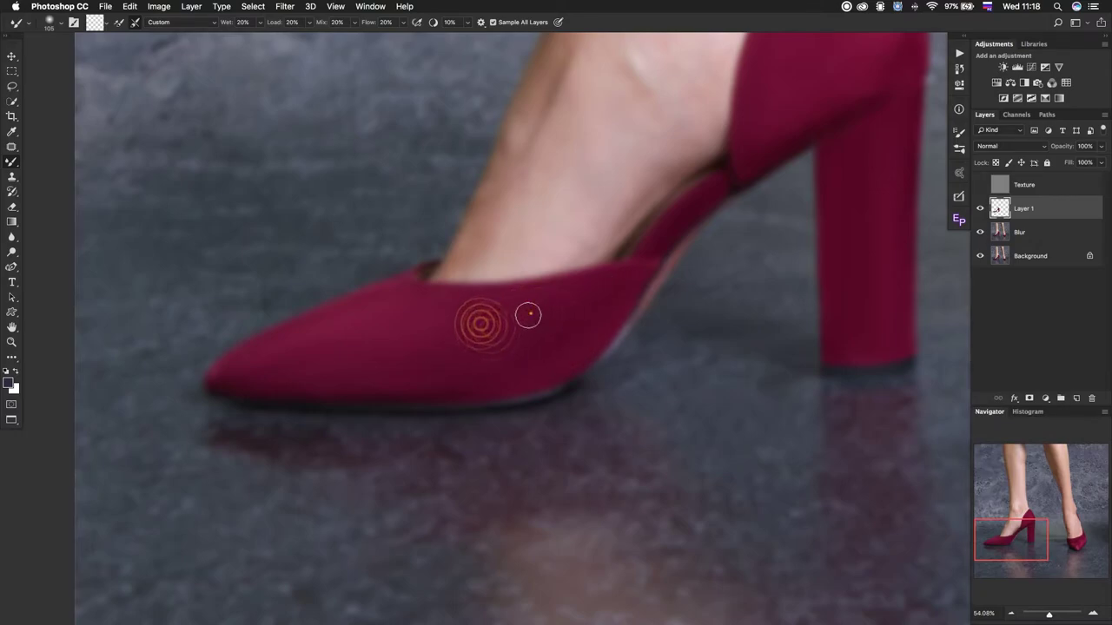
click(514, 327)
Give the left shoe body a final pass of suede blending.
click(365, 373)
click(398, 359)
click(435, 328)
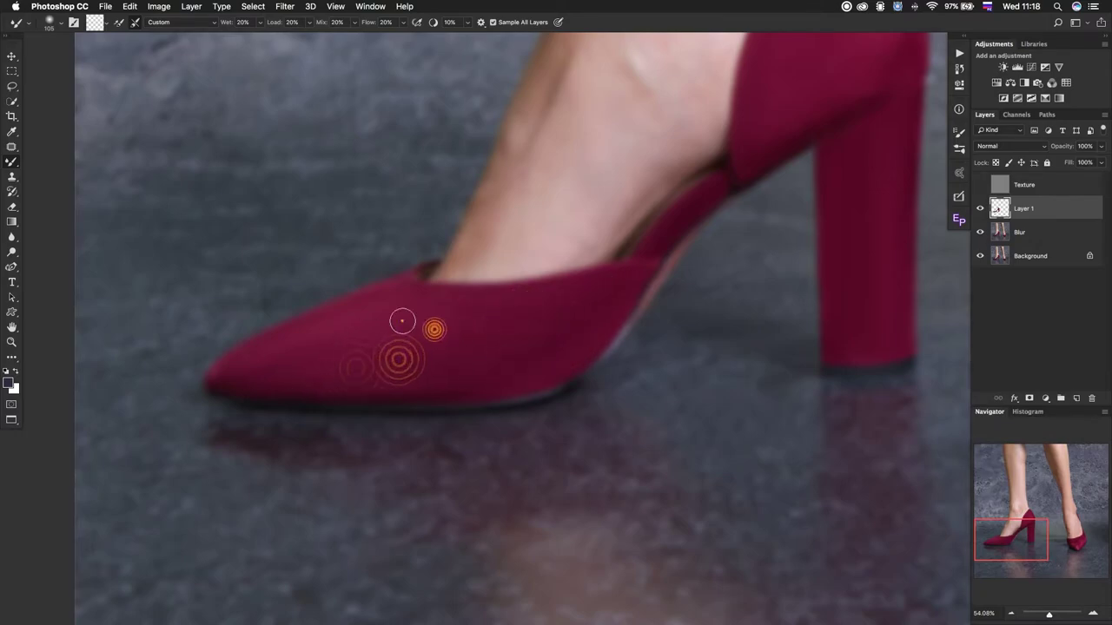
click(393, 324)
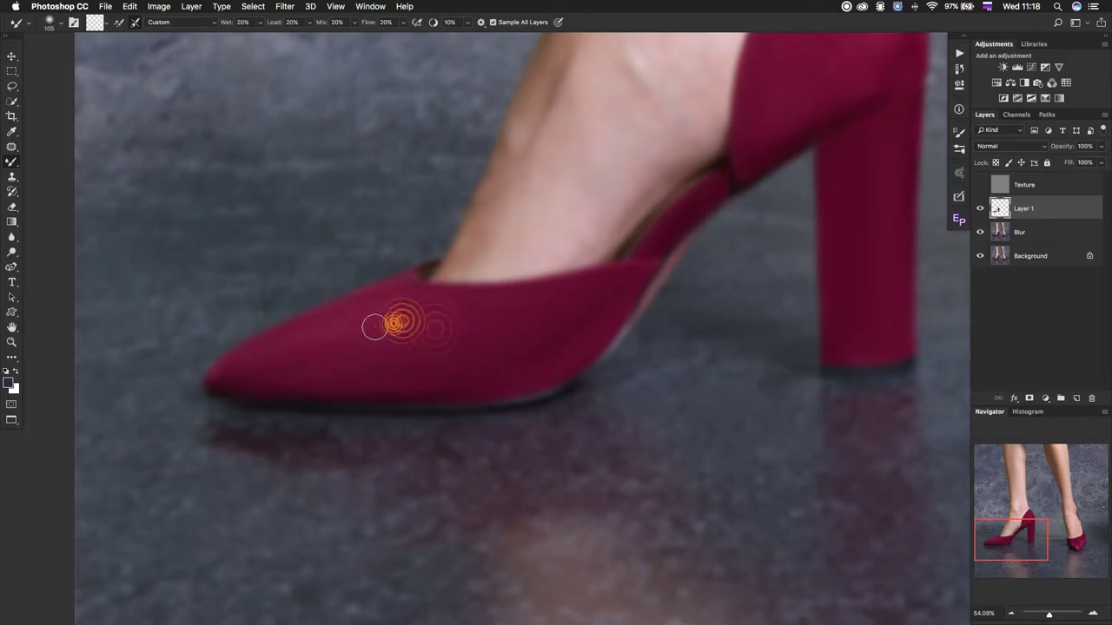
click(548, 366)
drag(771, 346, 657, 314)
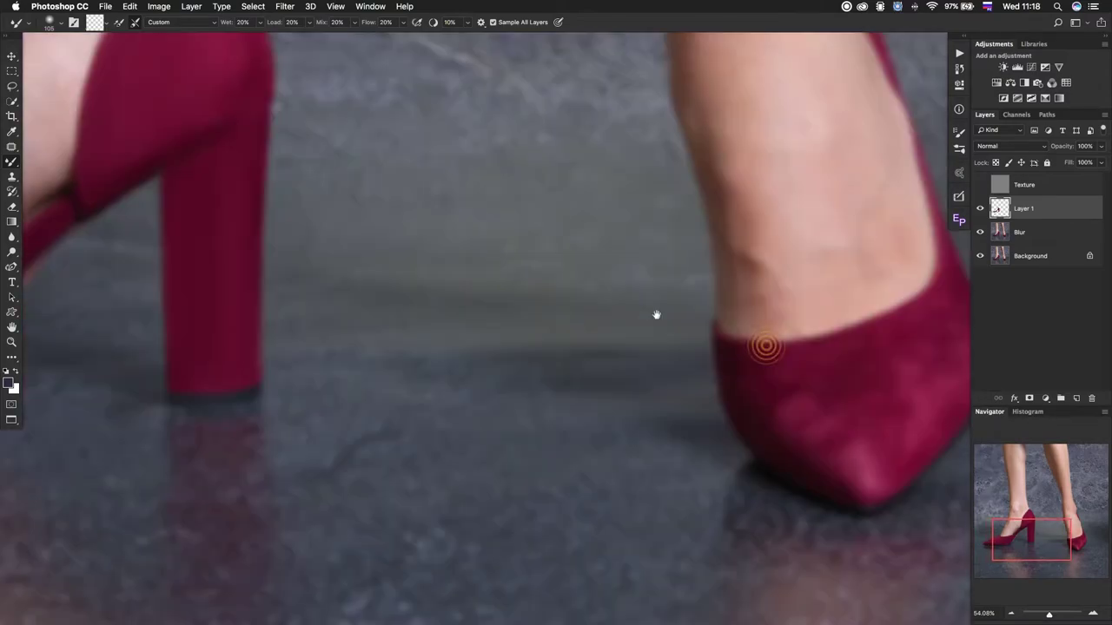
Centre the right shoe and blend the blotchy suede on its toe and opening.
drag(754, 322, 496, 347)
drag(528, 432, 489, 322)
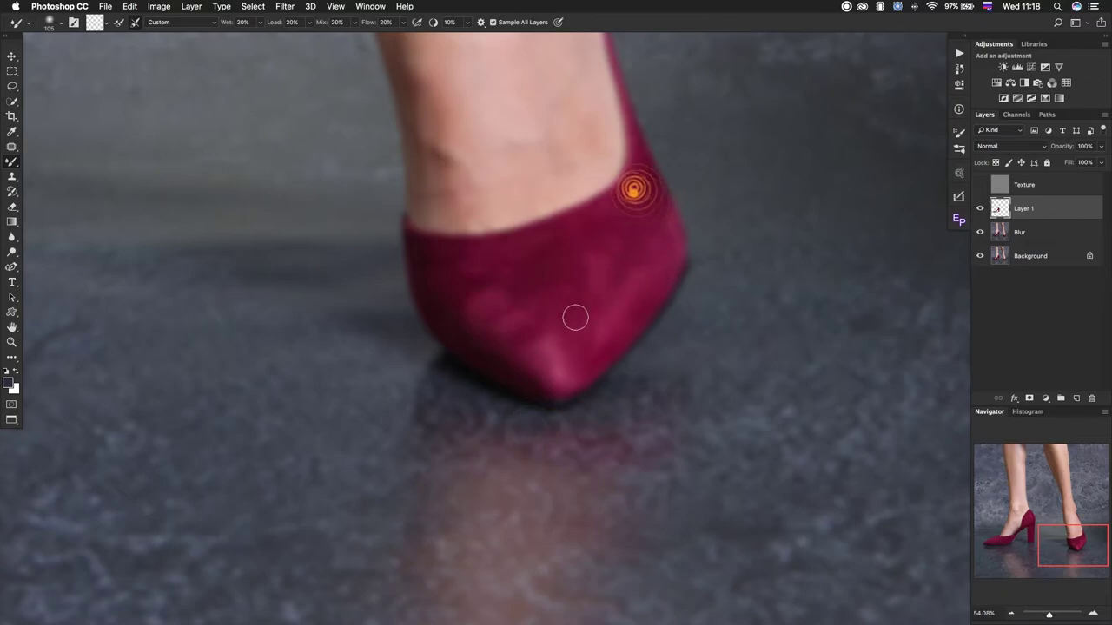
drag(575, 318, 563, 298)
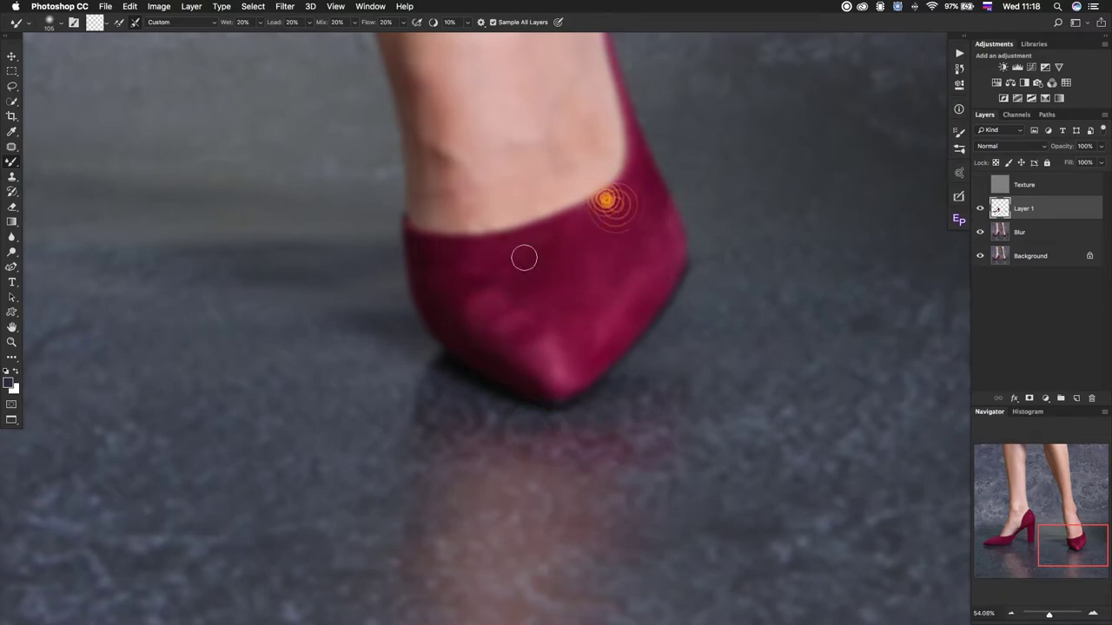
mouse_move(475, 251)
mouse_down()
mouse_move(578, 231)
mouse_move(502, 305)
mouse_up()
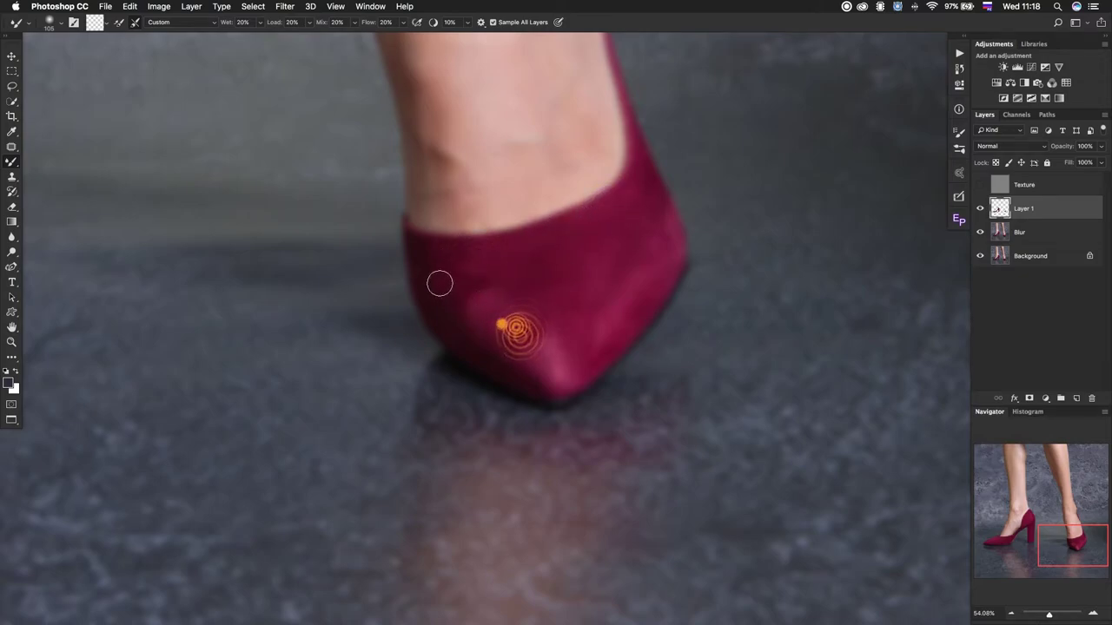
drag(439, 283, 449, 303)
drag(494, 337, 521, 290)
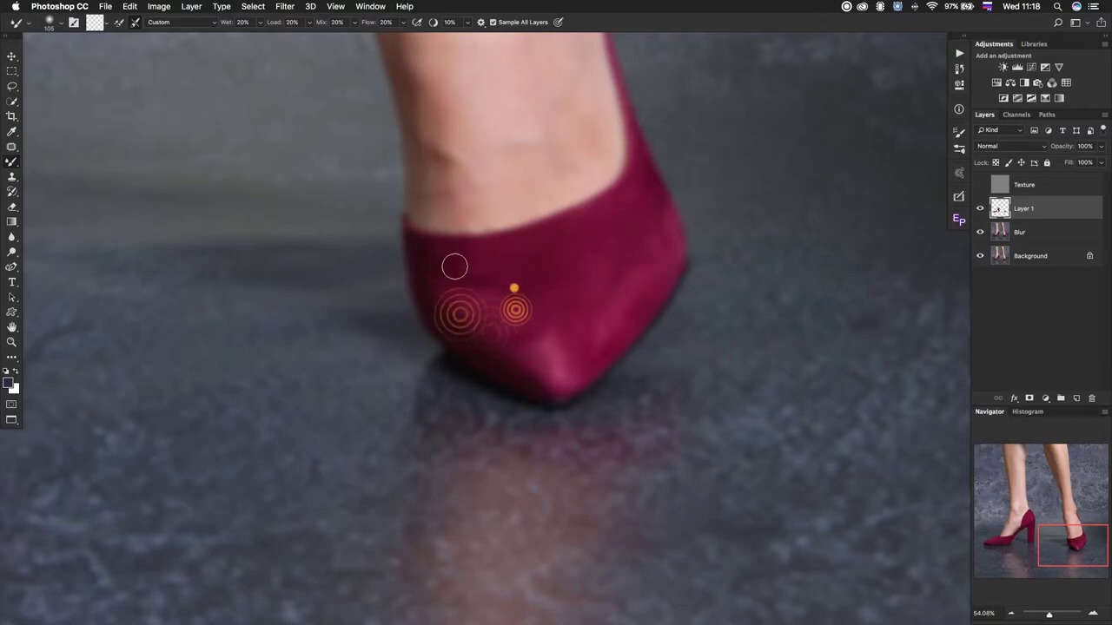
drag(497, 295, 475, 282)
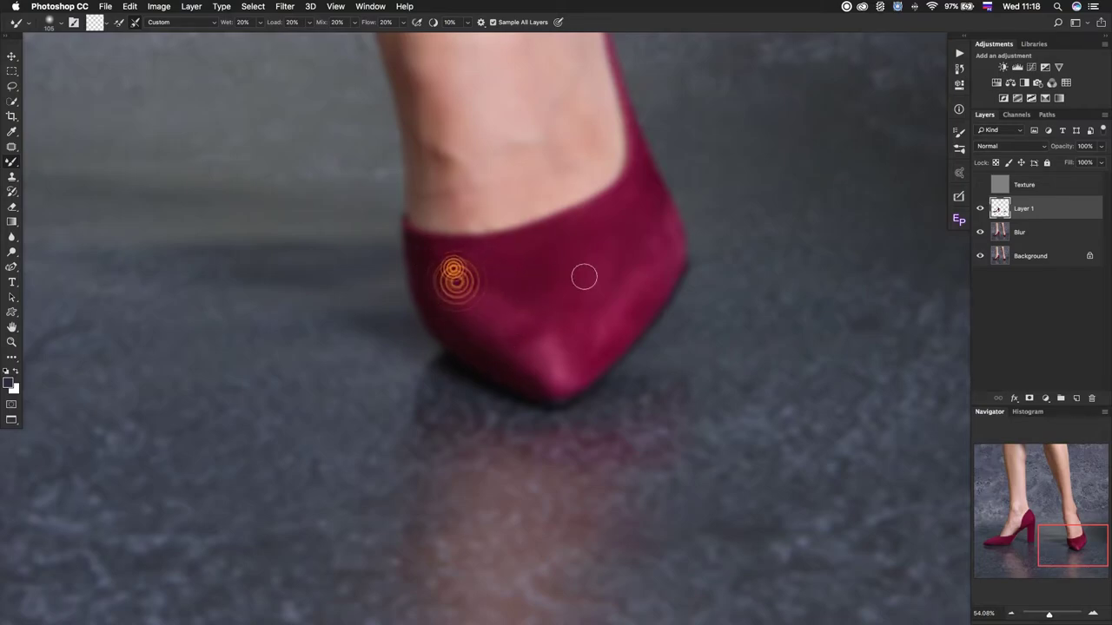
drag(492, 313, 481, 267)
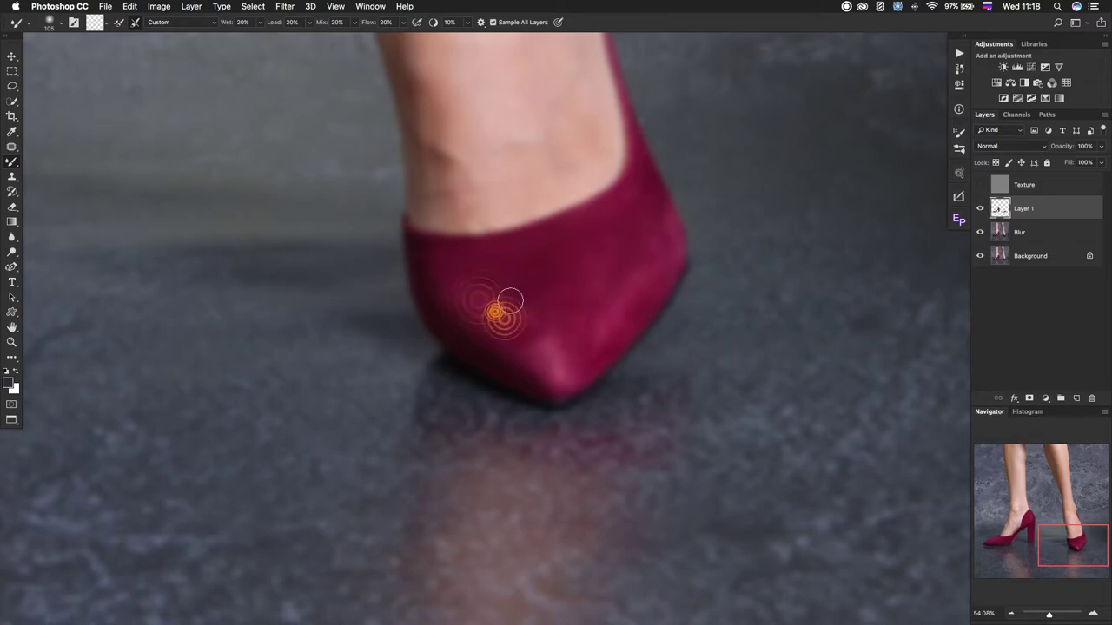
mouse_move(496, 268)
mouse_down()
mouse_move(447, 245)
mouse_move(434, 271)
mouse_move(454, 263)
mouse_move(450, 311)
mouse_move(437, 305)
mouse_move(492, 270)
mouse_move(555, 369)
mouse_move(506, 325)
mouse_move(603, 318)
mouse_up()
Resize the brush to about 235 px, then 116 px, blending shading across the toe.
drag(564, 368, 630, 293)
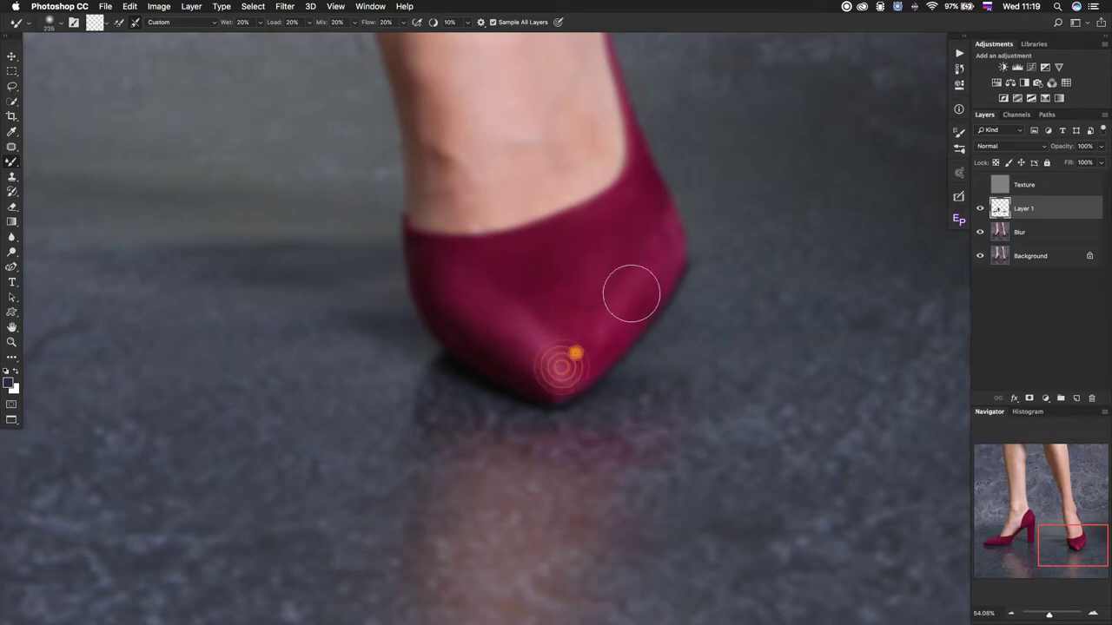
click(567, 351)
mouse_move(569, 350)
mouse_down()
mouse_move(631, 286)
mouse_move(581, 335)
mouse_move(633, 251)
mouse_move(578, 243)
mouse_move(570, 268)
mouse_move(492, 268)
mouse_move(529, 294)
mouse_move(501, 322)
mouse_move(551, 313)
mouse_move(546, 273)
mouse_move(553, 282)
mouse_up()
drag(635, 243, 599, 243)
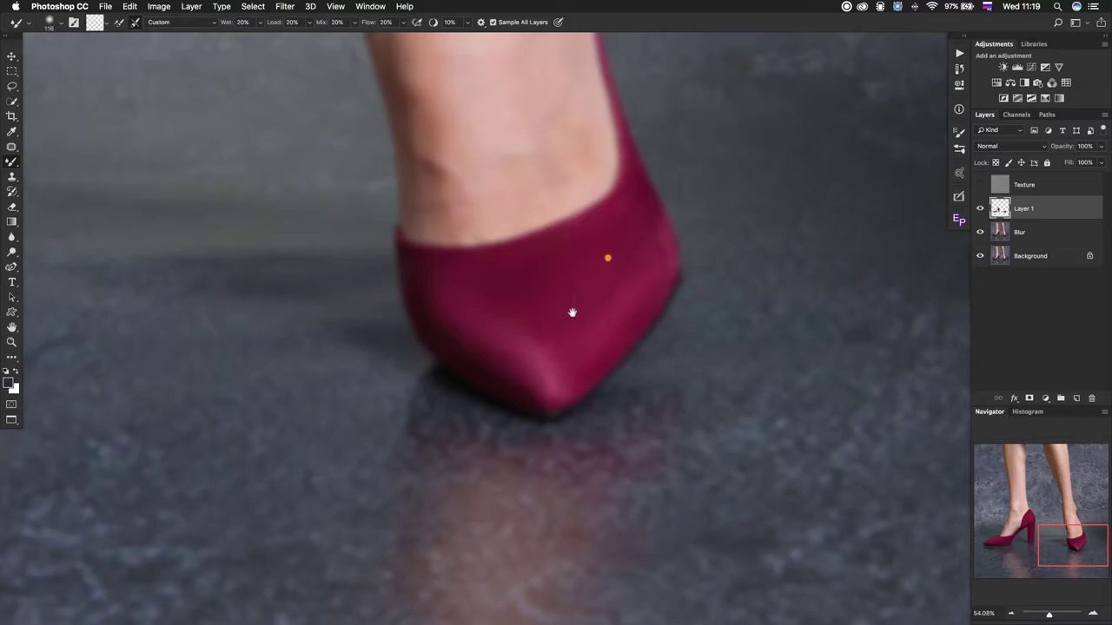
mouse_move(641, 286)
mouse_down()
mouse_move(574, 383)
mouse_move(596, 329)
mouse_up()
drag(585, 269, 598, 327)
drag(566, 377, 565, 379)
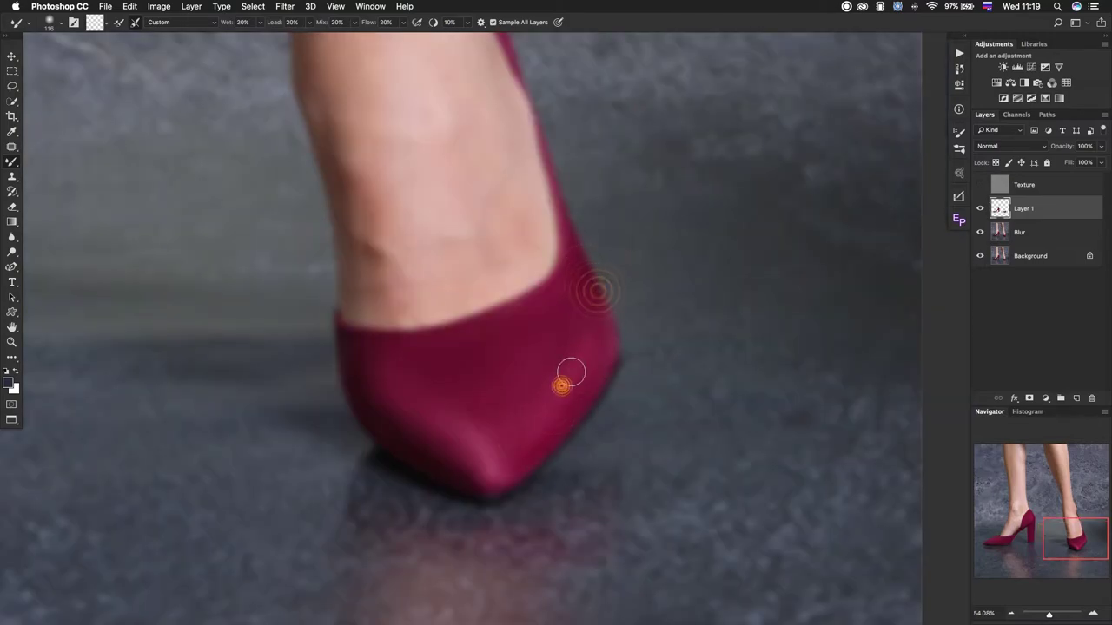
mouse_move(543, 340)
mouse_down()
mouse_move(561, 307)
mouse_move(588, 310)
mouse_up()
mouse_move(574, 257)
mouse_down()
mouse_move(590, 300)
mouse_move(521, 348)
mouse_move(560, 333)
mouse_up()
Smooth the toe's lower and right edges and the shoe's upper edge.
drag(565, 390, 559, 422)
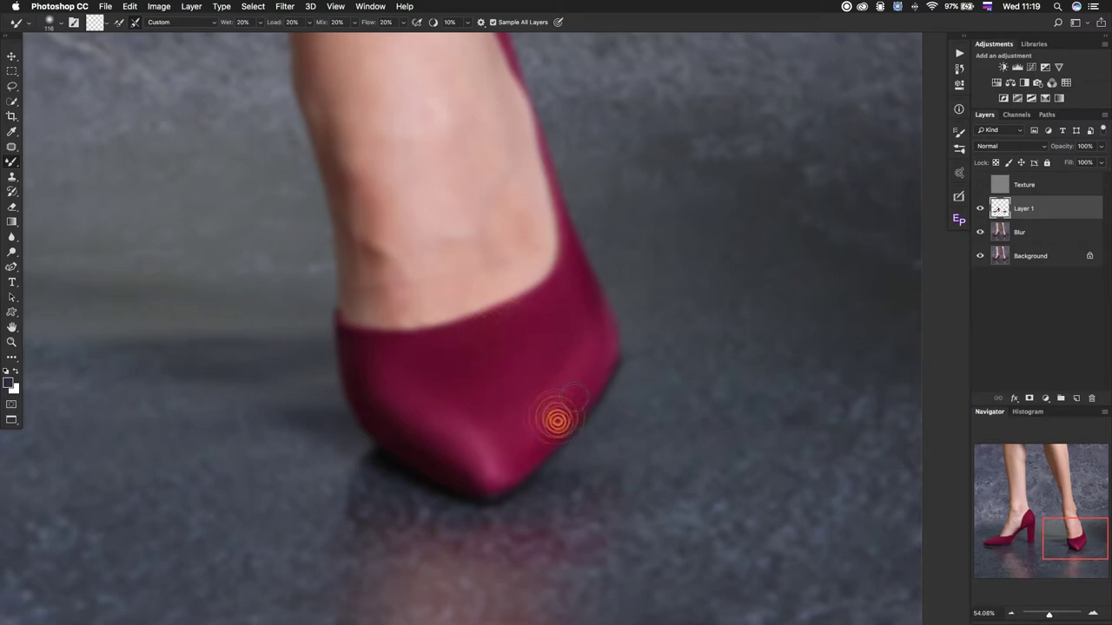
mouse_move(581, 386)
mouse_down()
mouse_move(597, 360)
mouse_move(596, 310)
mouse_up()
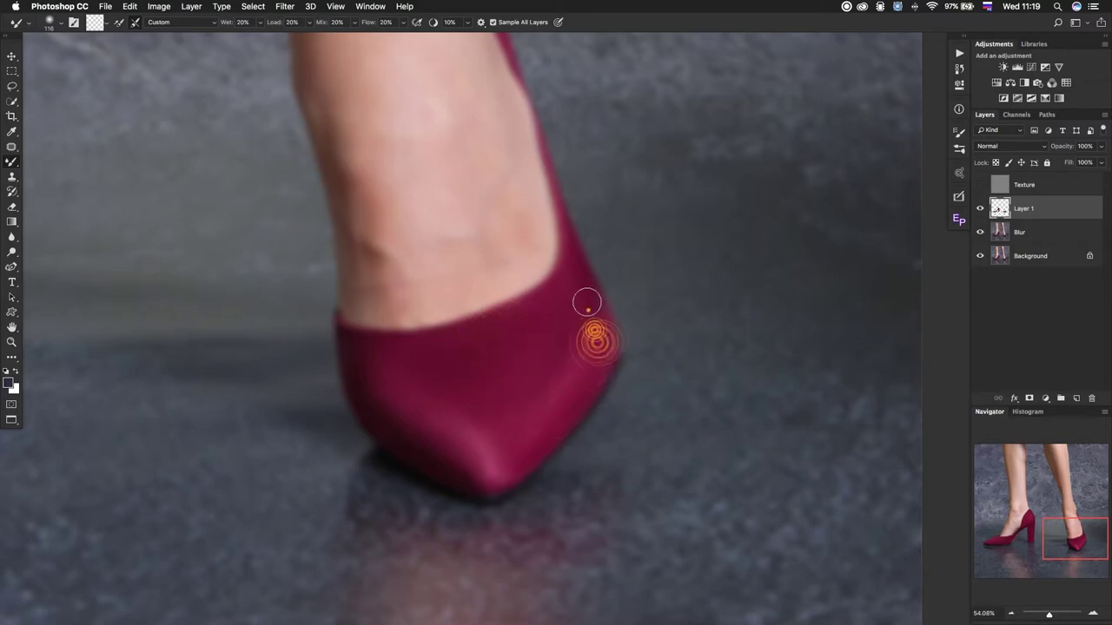
drag(579, 258, 610, 318)
drag(576, 380, 571, 372)
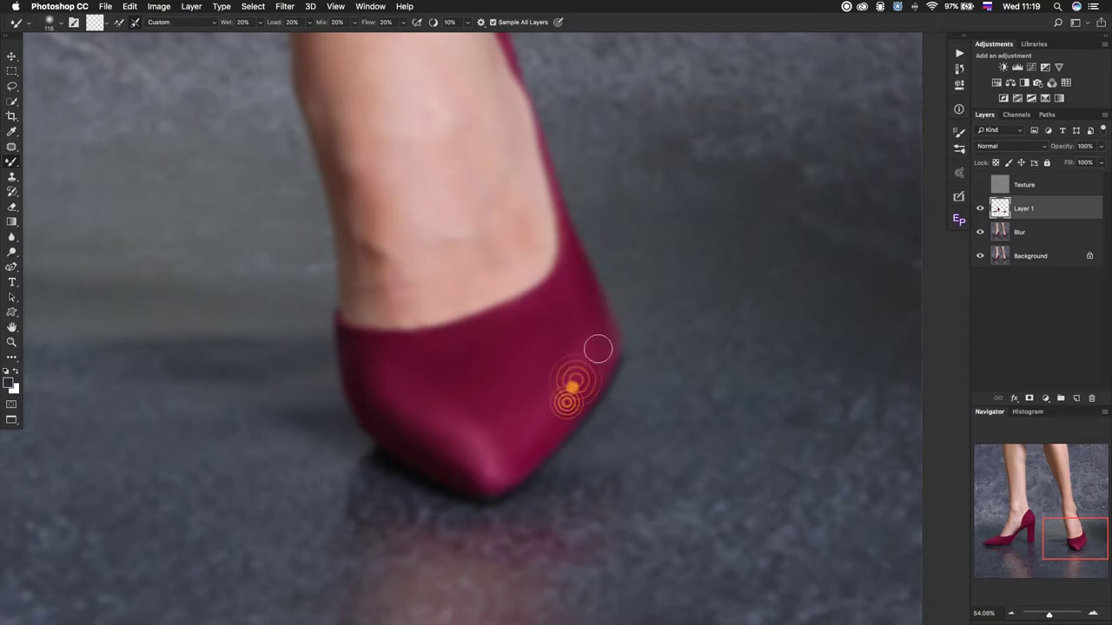
drag(442, 347, 546, 298)
drag(536, 385, 578, 328)
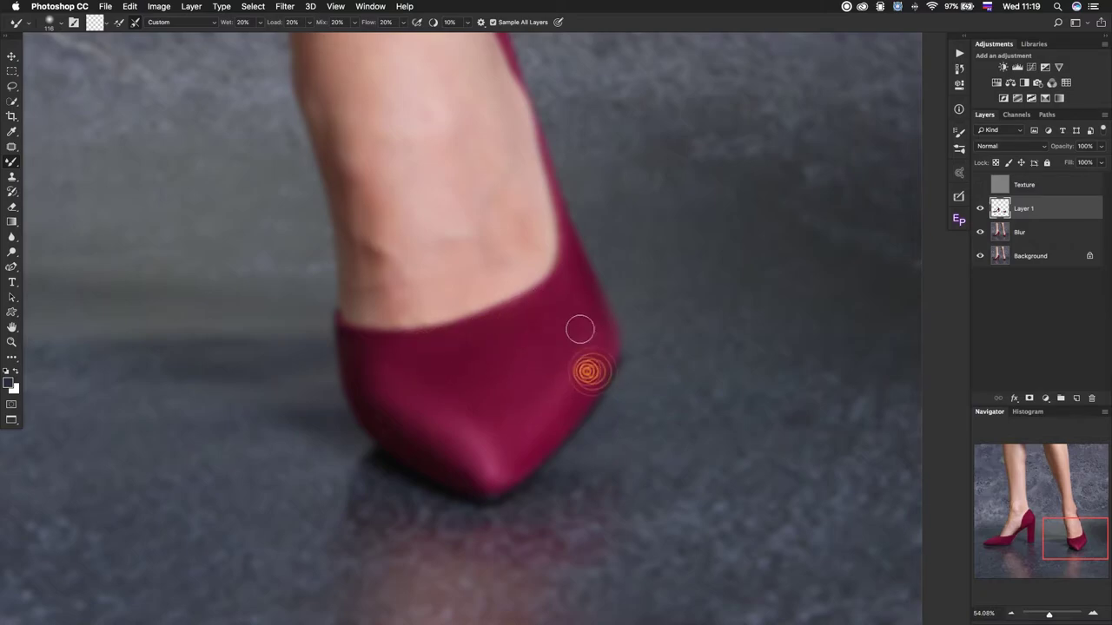
drag(521, 224, 523, 248)
Zoom out, dab the shoe once more, and make the Texture layer visible.
drag(513, 390, 487, 390)
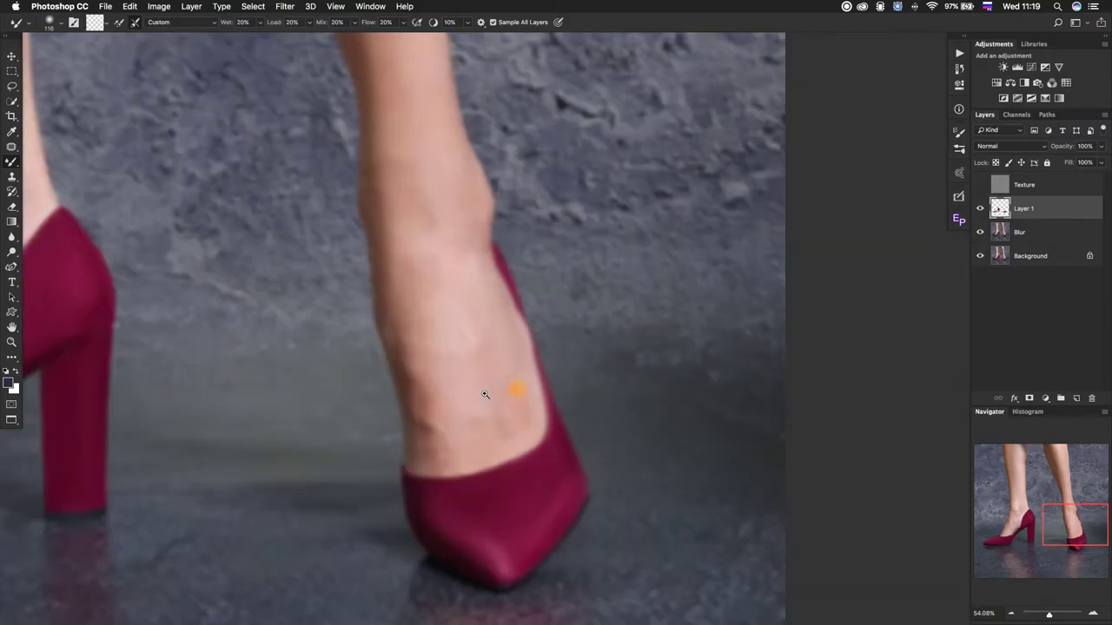
drag(491, 495, 608, 365)
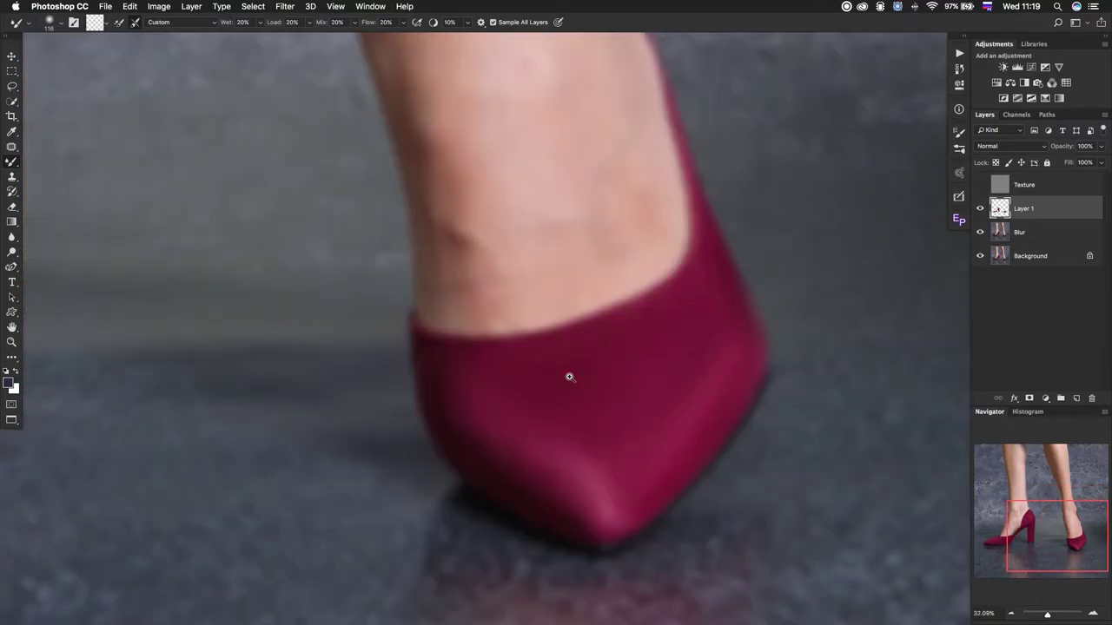
click(581, 369)
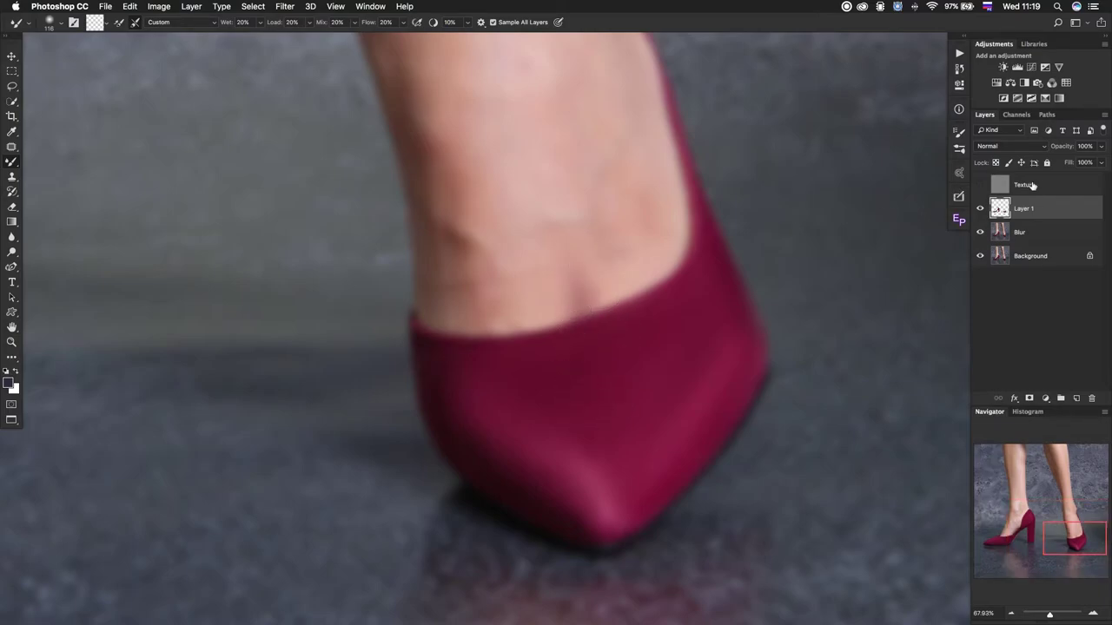
click(979, 184)
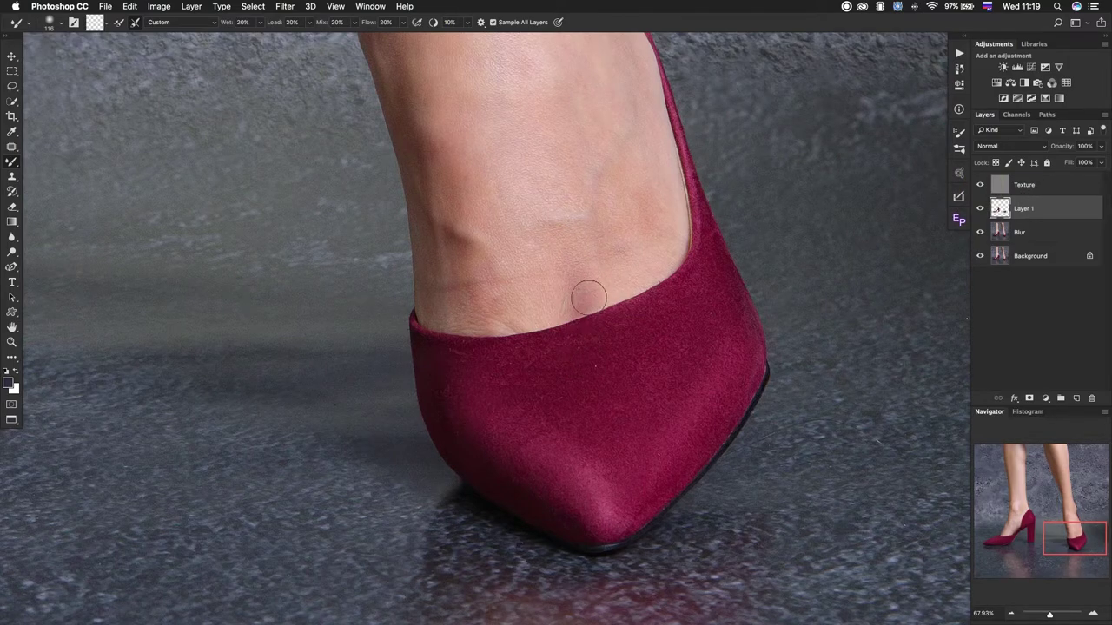
Erase stray Layer 1 paint near the ankle, the heel edge and the heel shadow.
click(12, 207)
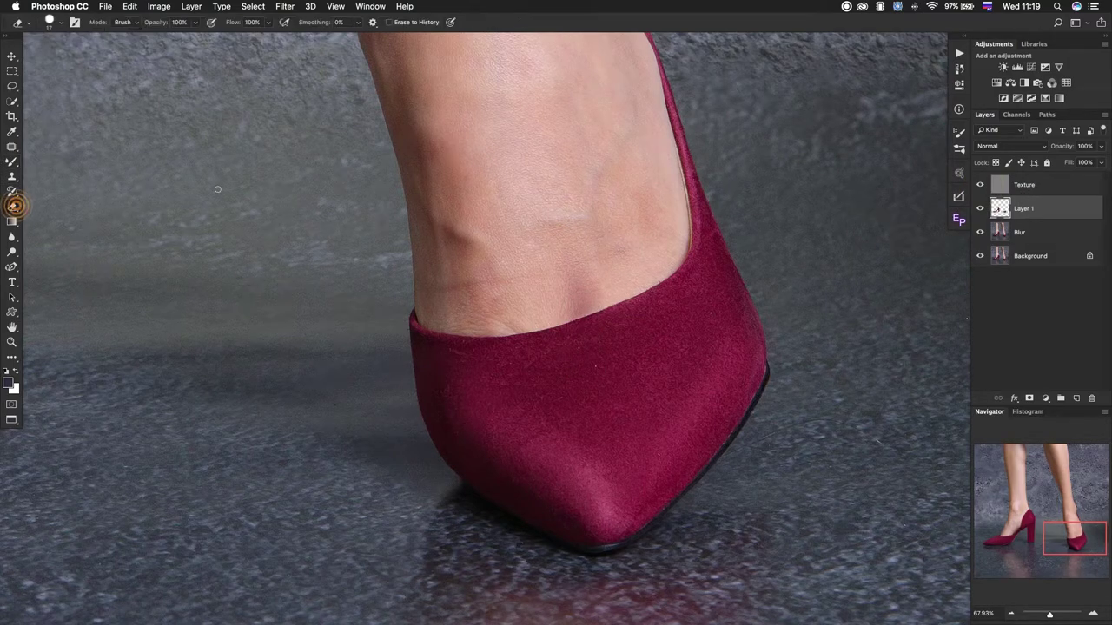
mouse_move(573, 270)
mouse_down()
mouse_move(594, 275)
mouse_move(568, 302)
mouse_up()
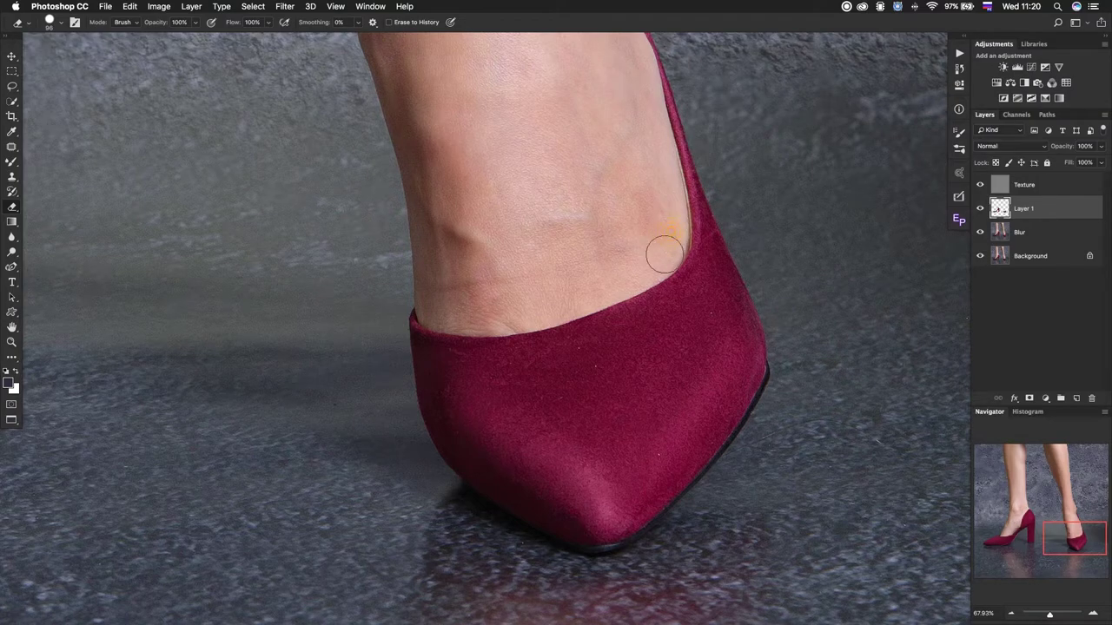
click(767, 283)
drag(437, 527, 444, 444)
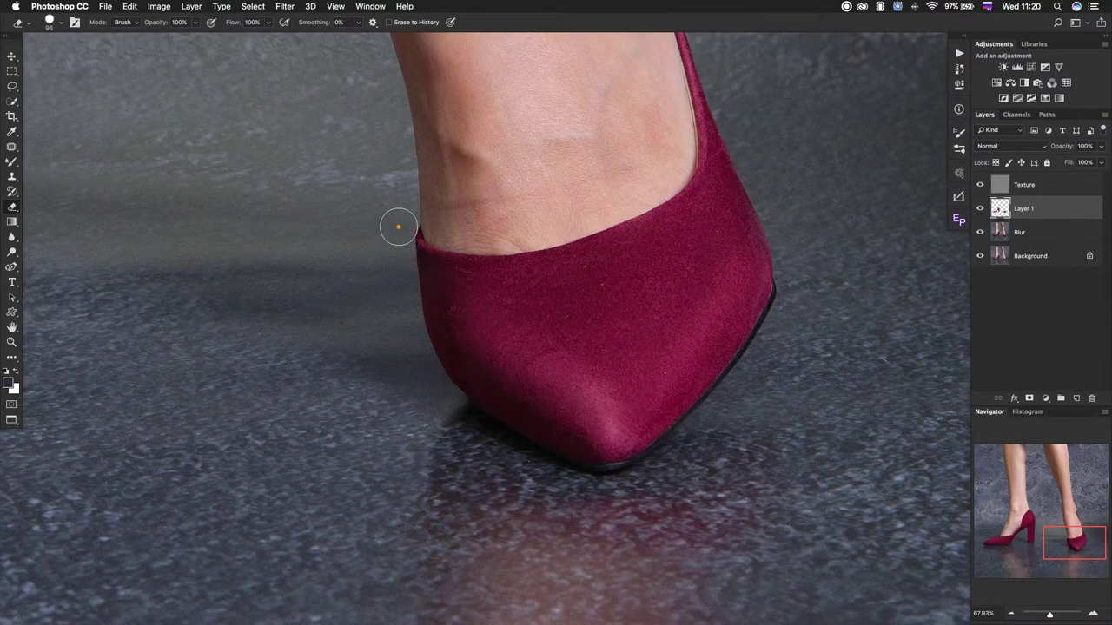
click(398, 228)
drag(411, 363, 442, 404)
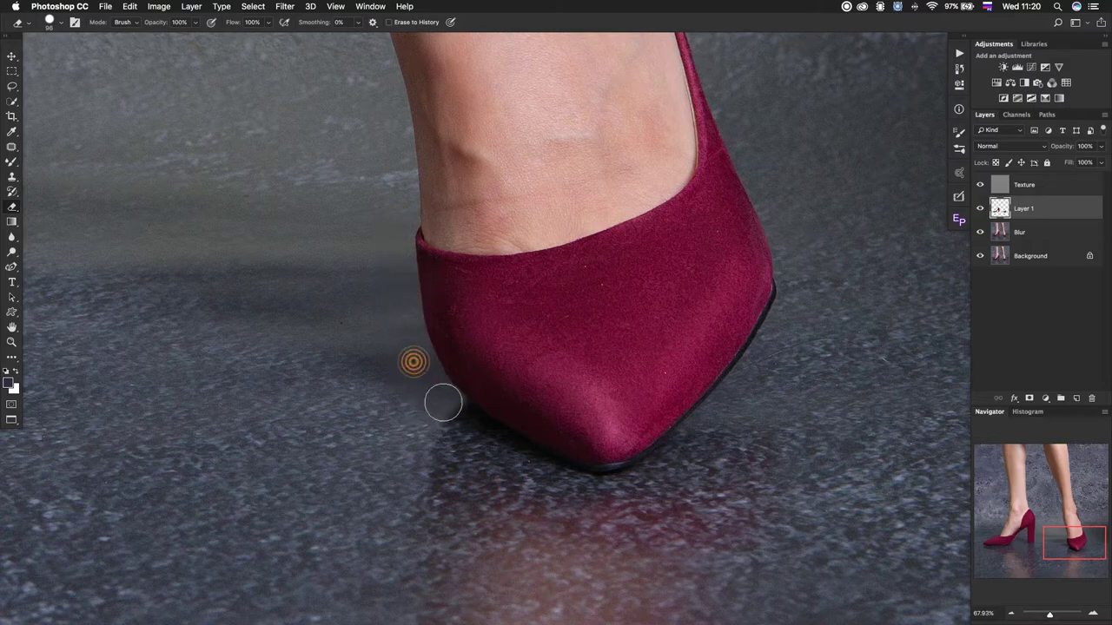
Erase stray paint in the foot-shoe gap and along the left shoe's back edge.
mouse_move(186, 434)
mouse_down()
mouse_move(404, 329)
mouse_move(643, 325)
mouse_move(781, 352)
mouse_up()
drag(223, 310, 497, 317)
drag(183, 323, 258, 324)
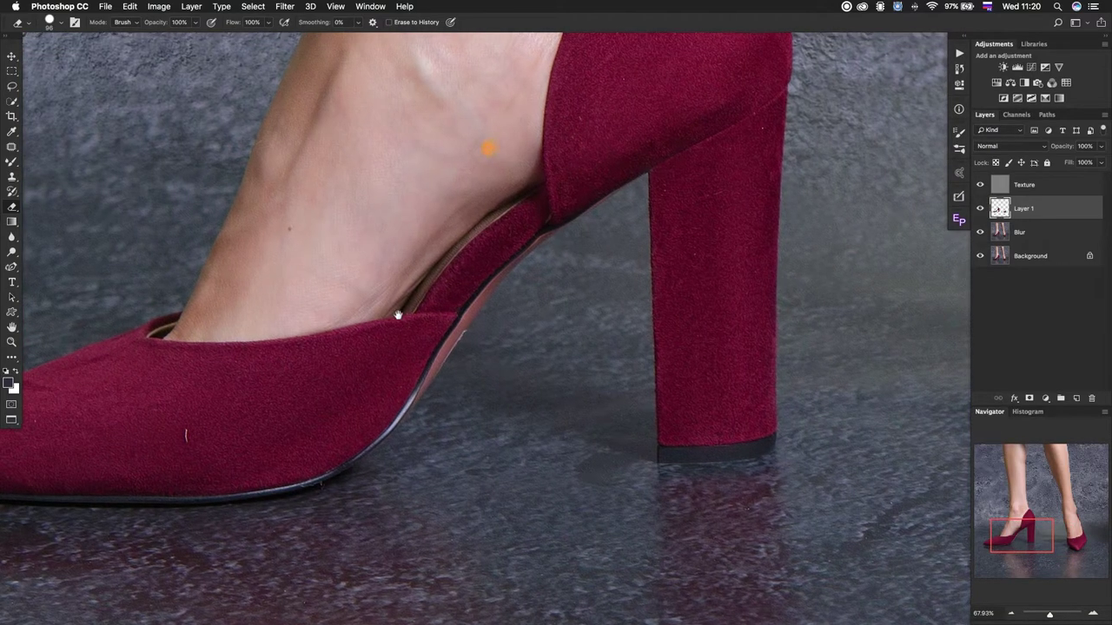
drag(492, 149, 406, 280)
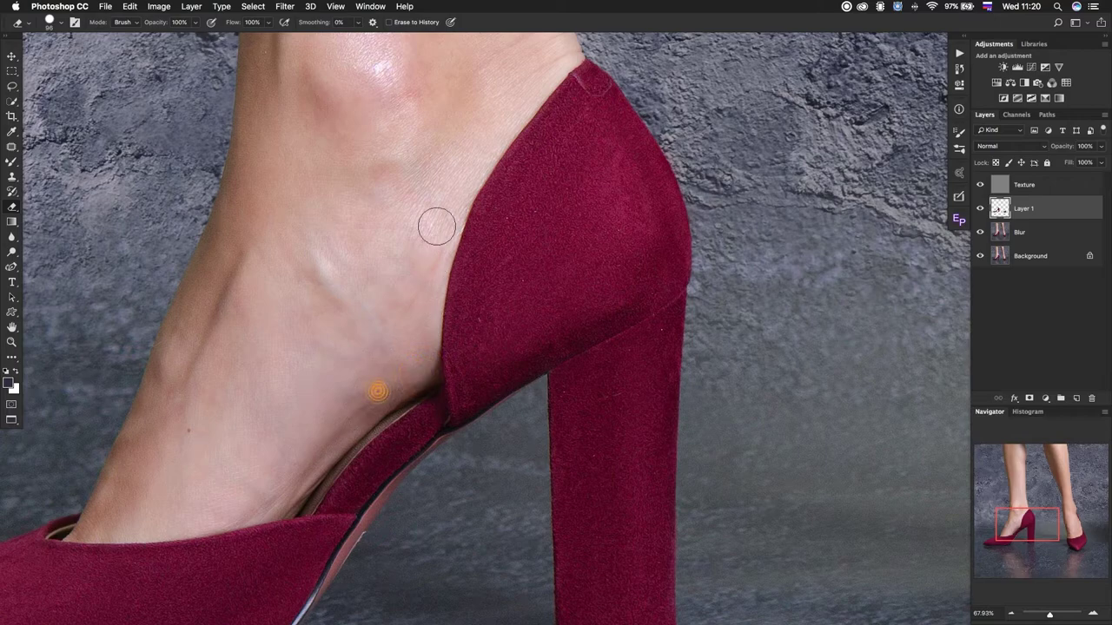
drag(427, 172, 371, 304)
click(489, 218)
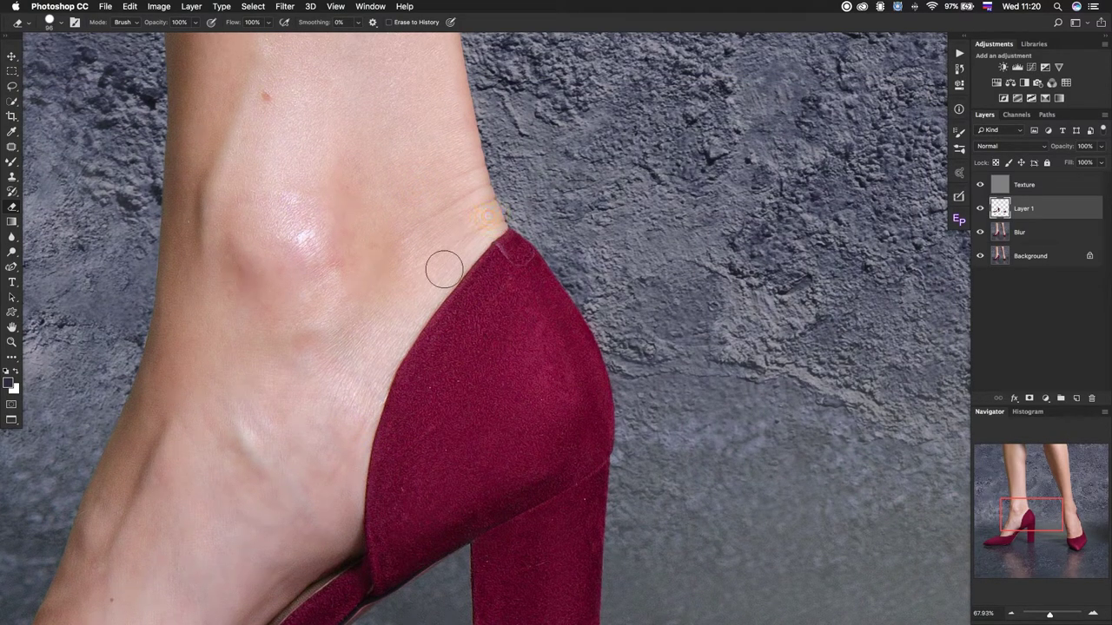
scroll(695, 241, down, 3)
scroll(695, 240, down, 2)
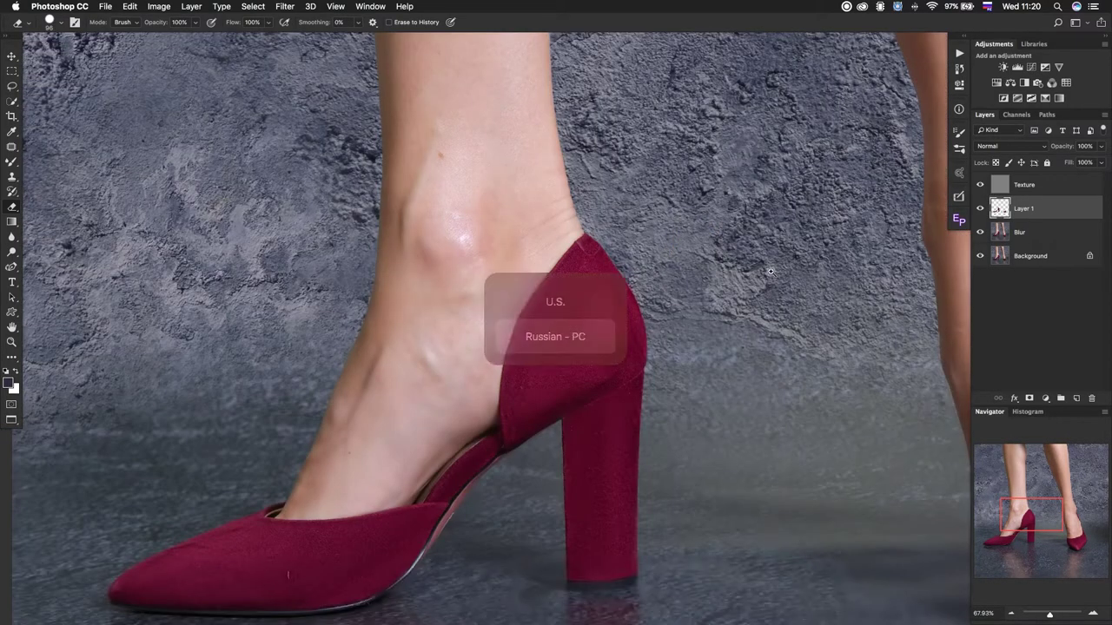
scroll(449, 388, down, 5)
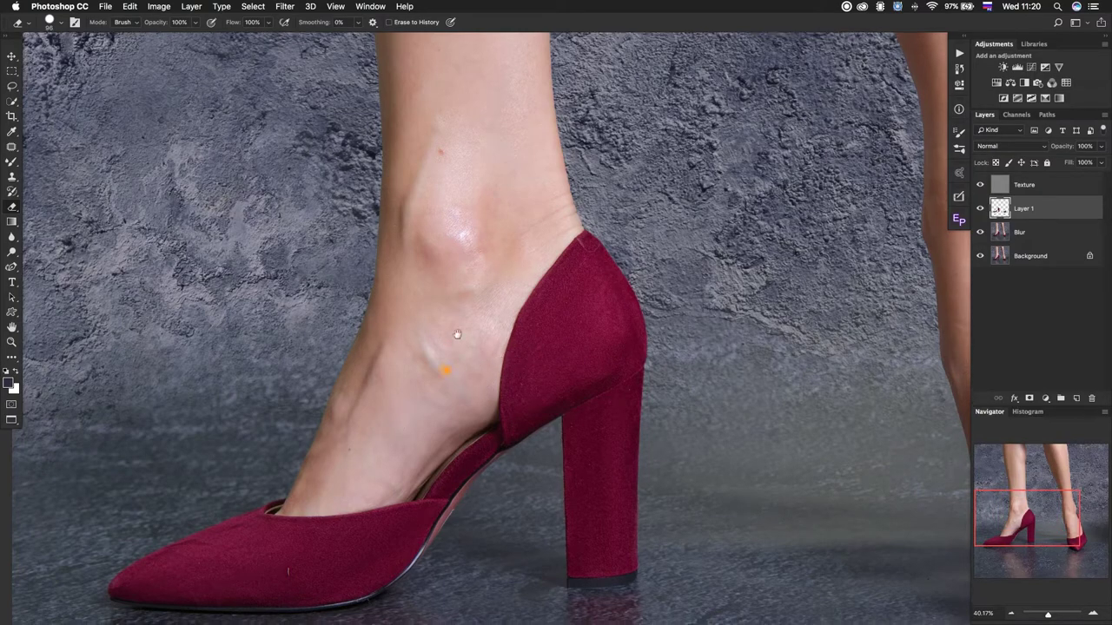
Hide Texture, return to the Mixer Brush and dab the ankle, toggling Texture to compare.
click(981, 185)
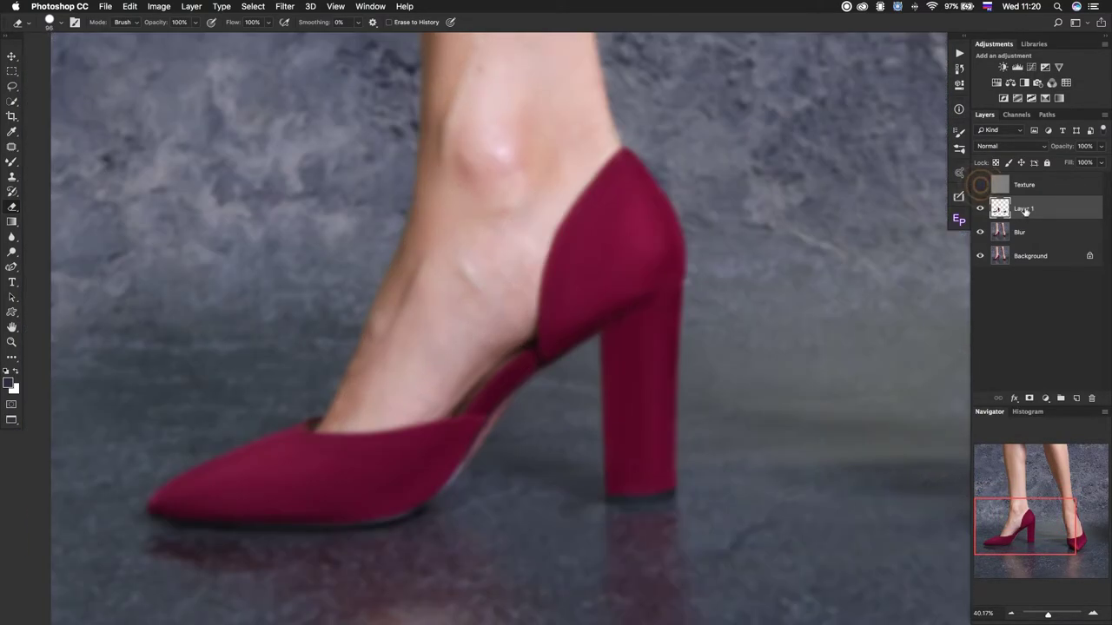
click(12, 161)
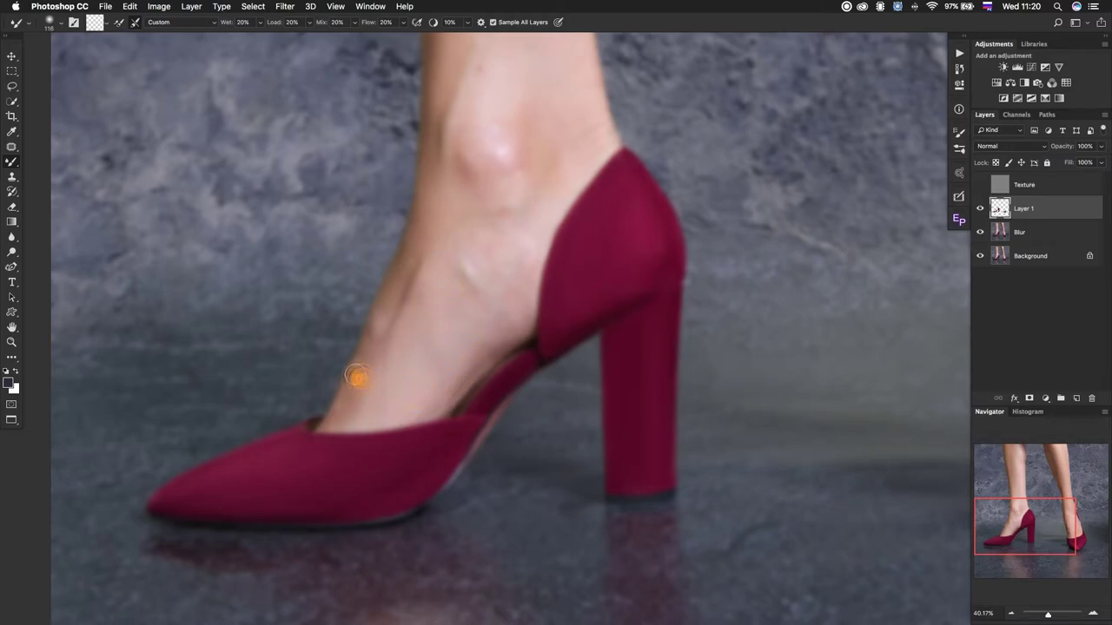
click(356, 375)
click(980, 185)
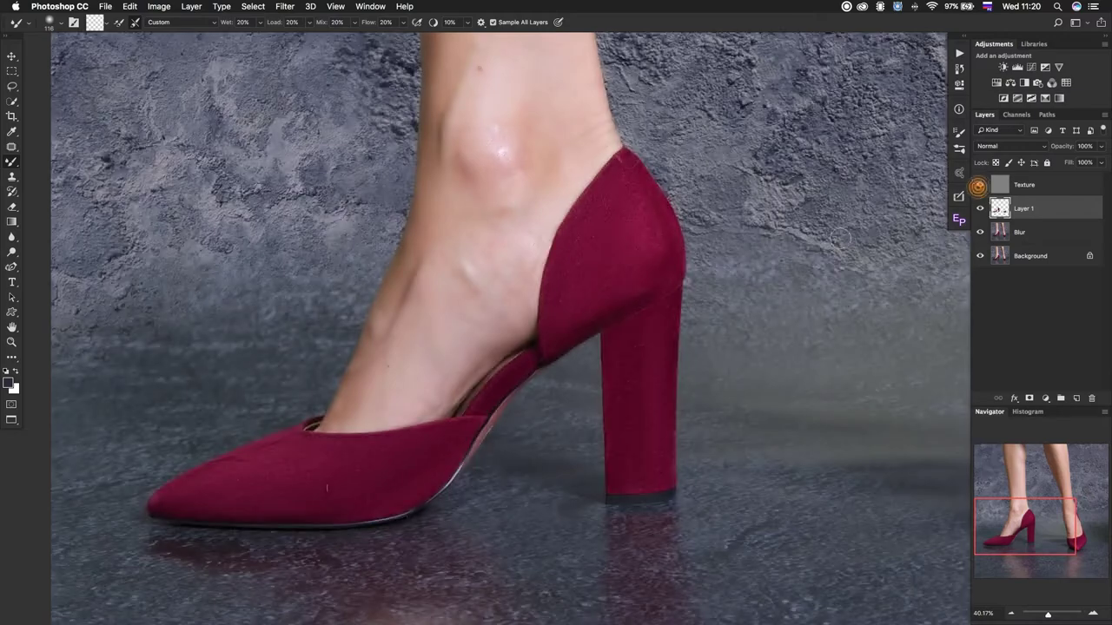
drag(511, 157, 451, 269)
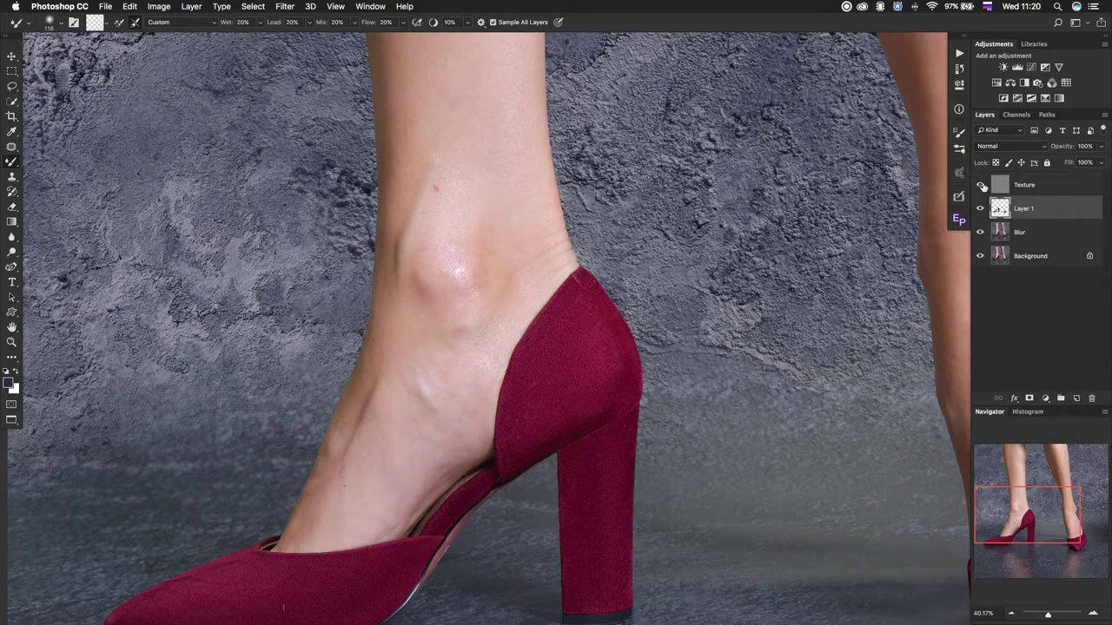
click(980, 185)
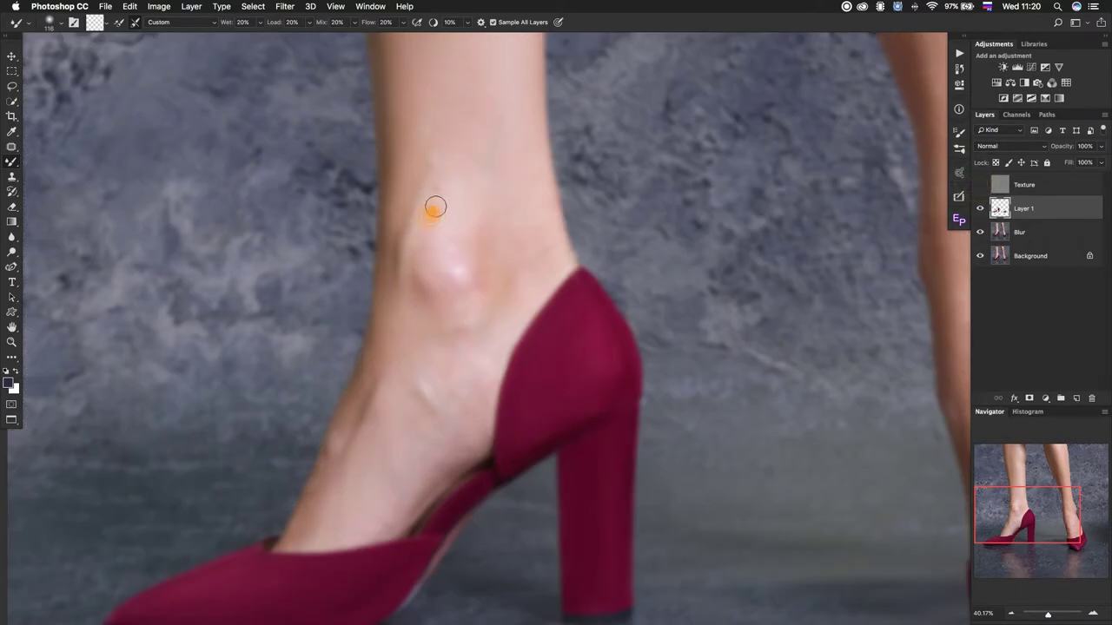
Smooth the ankle skin and leg edge with Mixer Brush strokes and dabs.
drag(435, 193, 445, 158)
drag(447, 237, 442, 263)
mouse_move(447, 206)
mouse_down()
mouse_move(462, 268)
mouse_move(478, 230)
mouse_up()
click(499, 225)
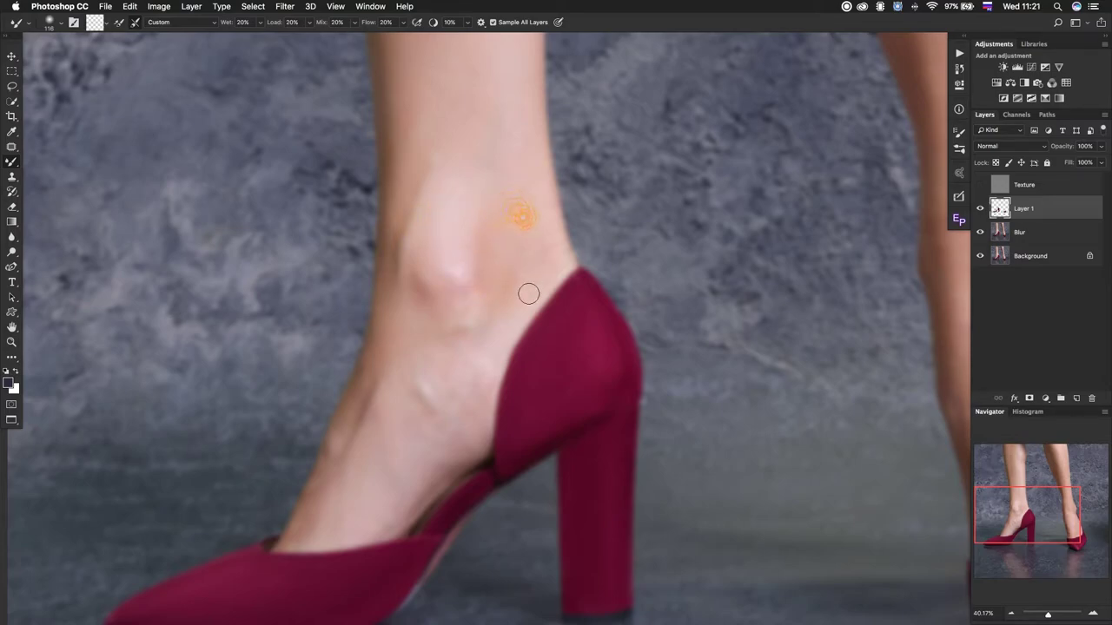
click(519, 267)
drag(373, 349, 387, 319)
alt+click(572, 137)
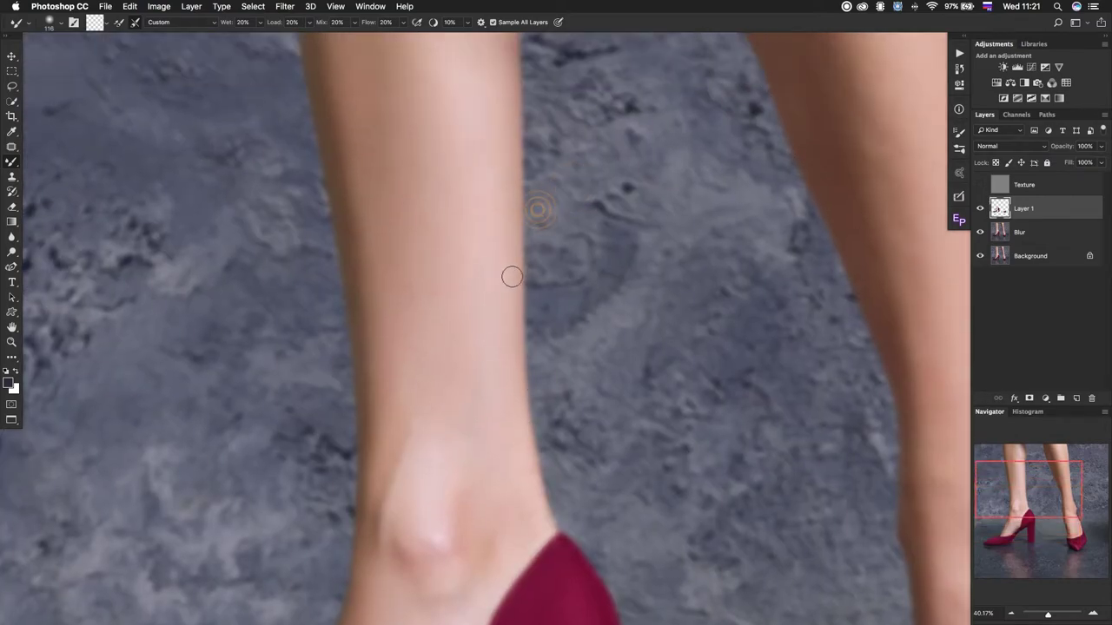
Zoom out, enlarge the brush, and blend the skin tone down the left leg.
alt+click(513, 273)
alt+click(487, 277)
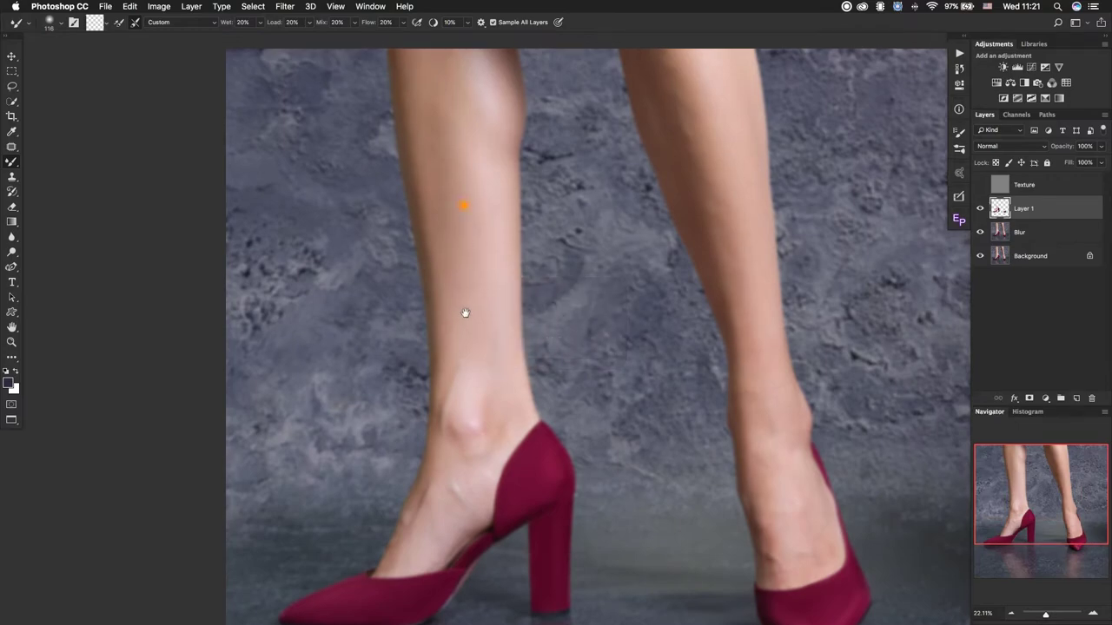
scroll(464, 310, up, 5)
drag(418, 212, 418, 226)
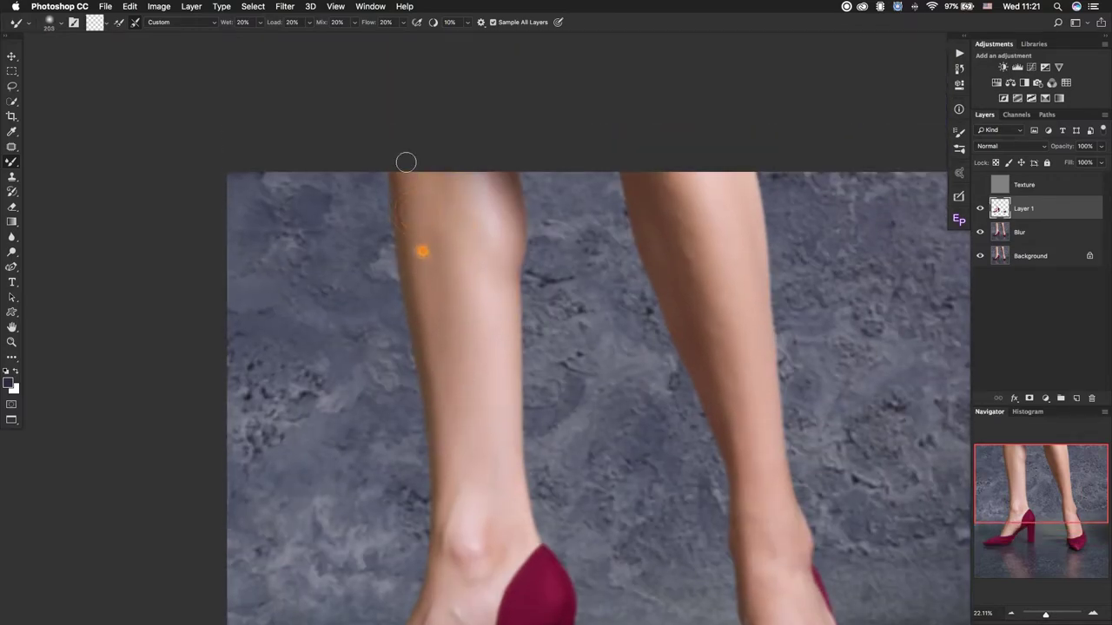
drag(431, 267, 451, 367)
drag(428, 288, 437, 398)
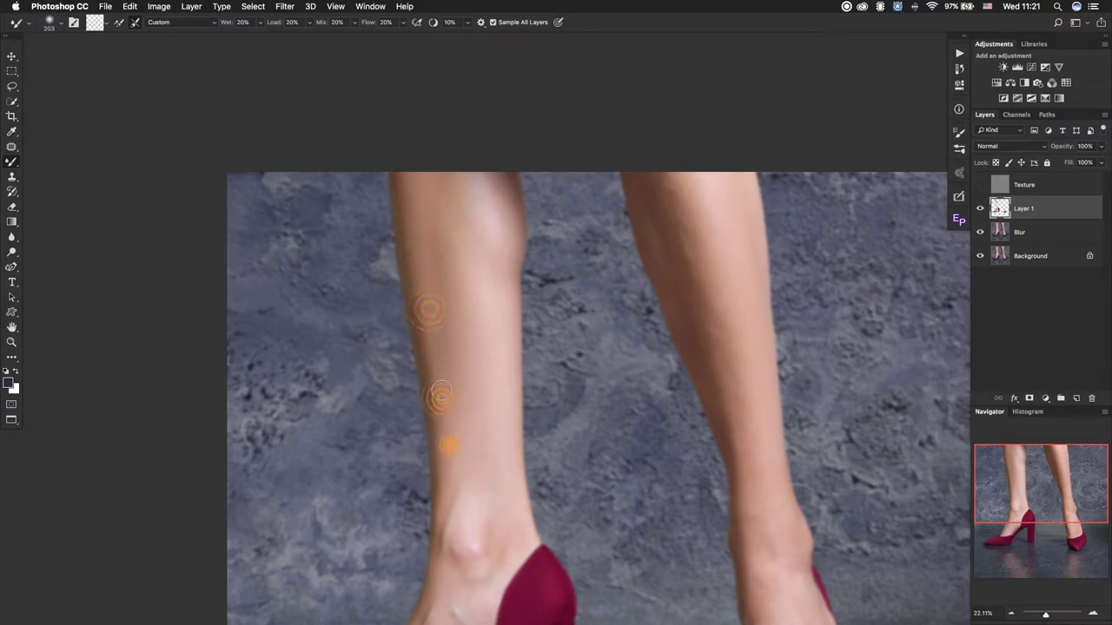
click(431, 344)
Enlarge the brush further and even out the left leg's top, middle and ankle.
mouse_move(493, 205)
mouse_down()
mouse_move(502, 205)
mouse_move(474, 213)
mouse_up()
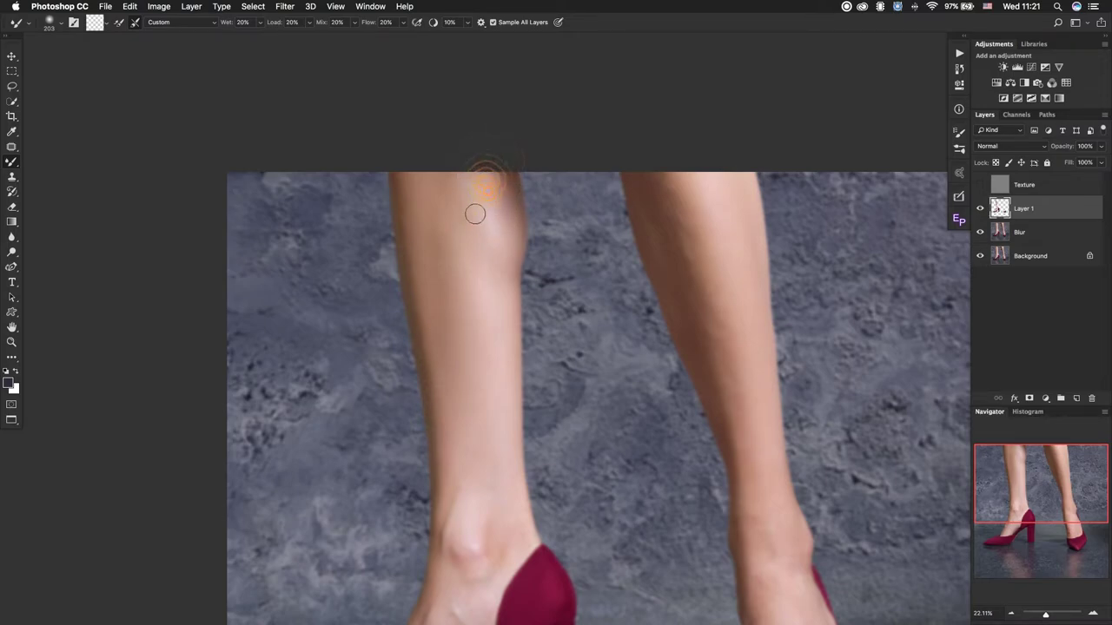
drag(471, 257, 521, 258)
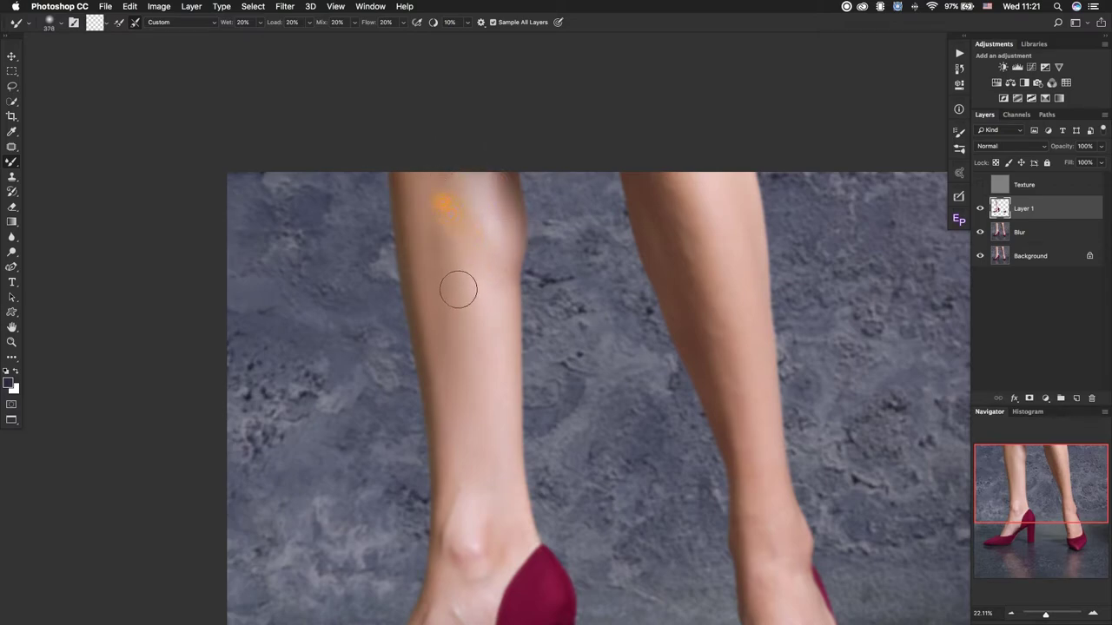
drag(484, 343, 467, 289)
drag(477, 168, 494, 202)
drag(484, 286, 472, 399)
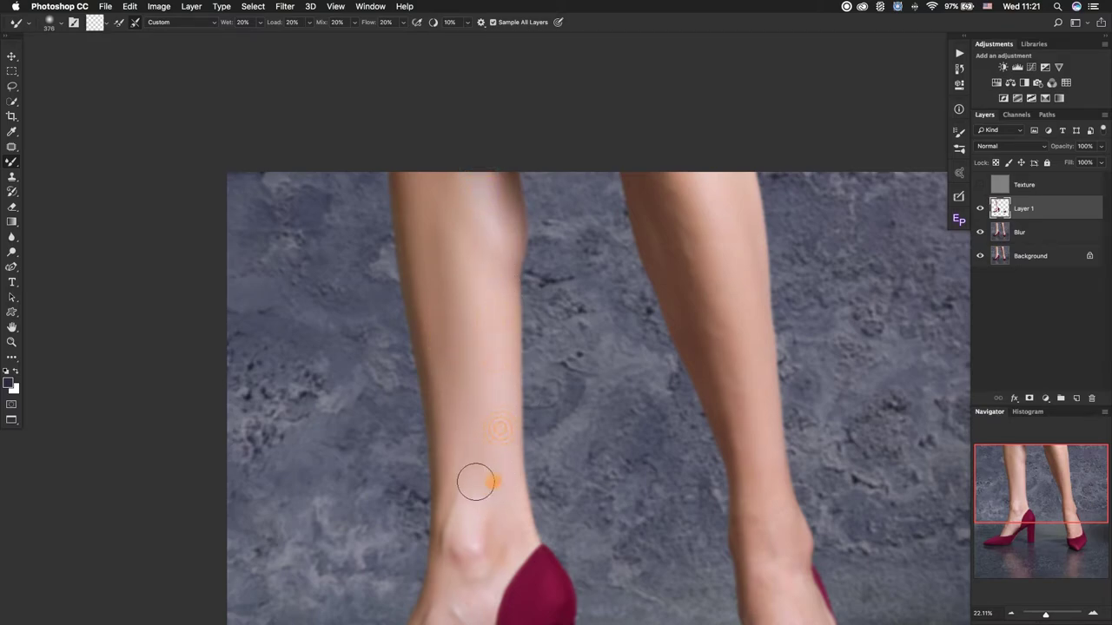
drag(473, 464, 468, 250)
scroll(719, 254, down, 5)
scroll(730, 273, down, 1)
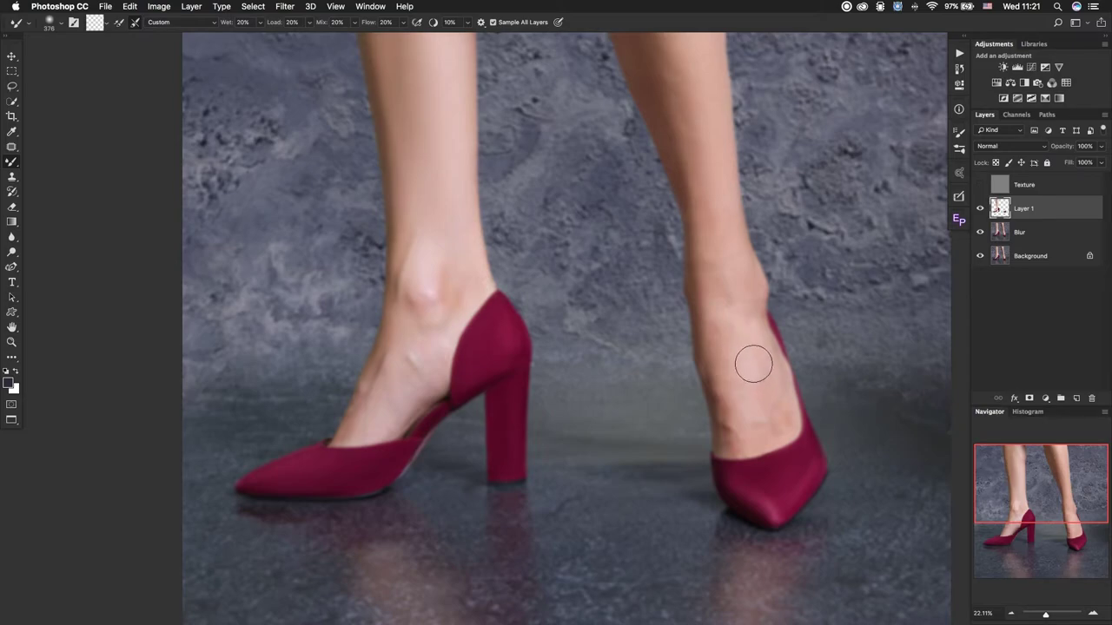
Shrink the brush and smooth the right ankle skin above the shoe, zooming in closer.
drag(746, 363, 741, 355)
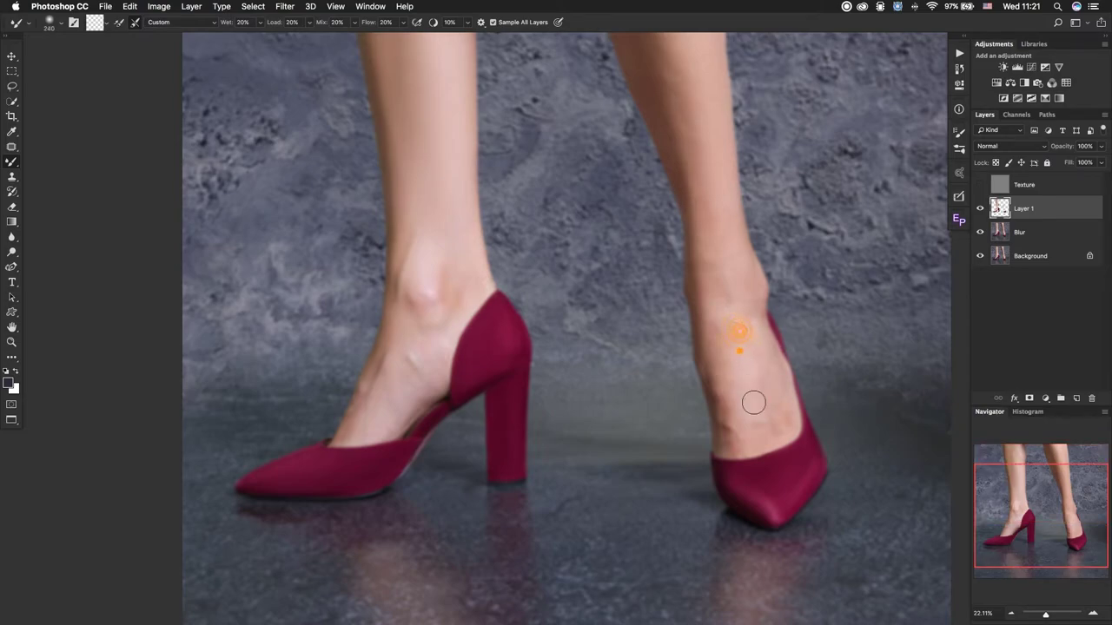
mouse_move(763, 401)
mouse_down()
mouse_move(767, 374)
mouse_move(783, 403)
mouse_up()
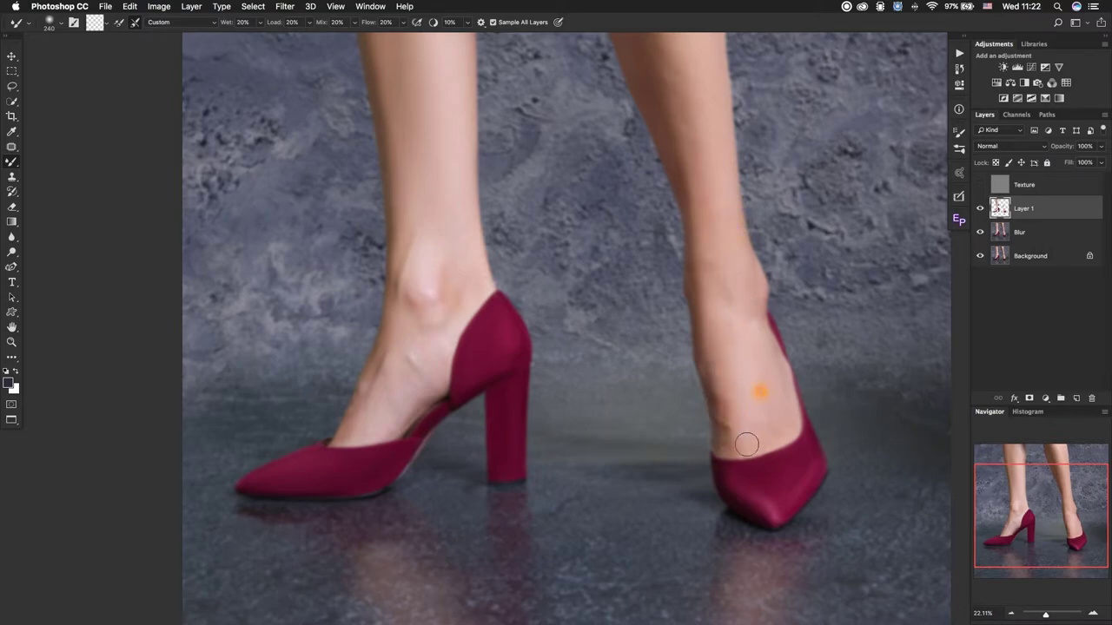
mouse_move(745, 446)
mouse_down()
mouse_move(783, 443)
mouse_move(721, 469)
mouse_move(702, 438)
mouse_move(712, 457)
mouse_move(736, 457)
mouse_up()
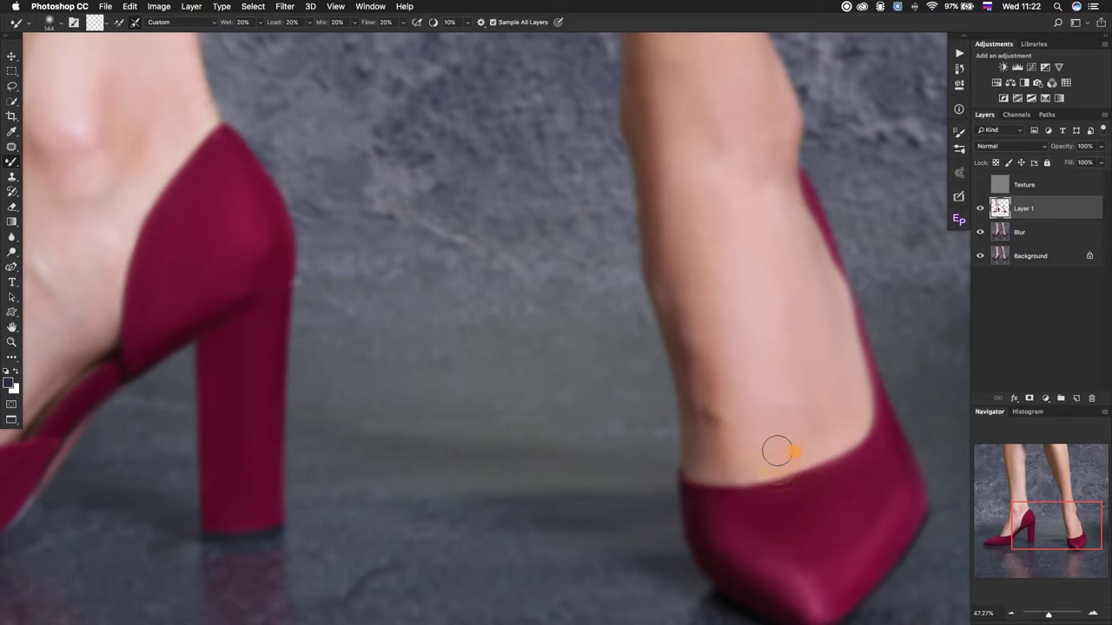
scroll(628, 399, up, 5)
scroll(665, 402, up, 2)
scroll(657, 293, down, 3)
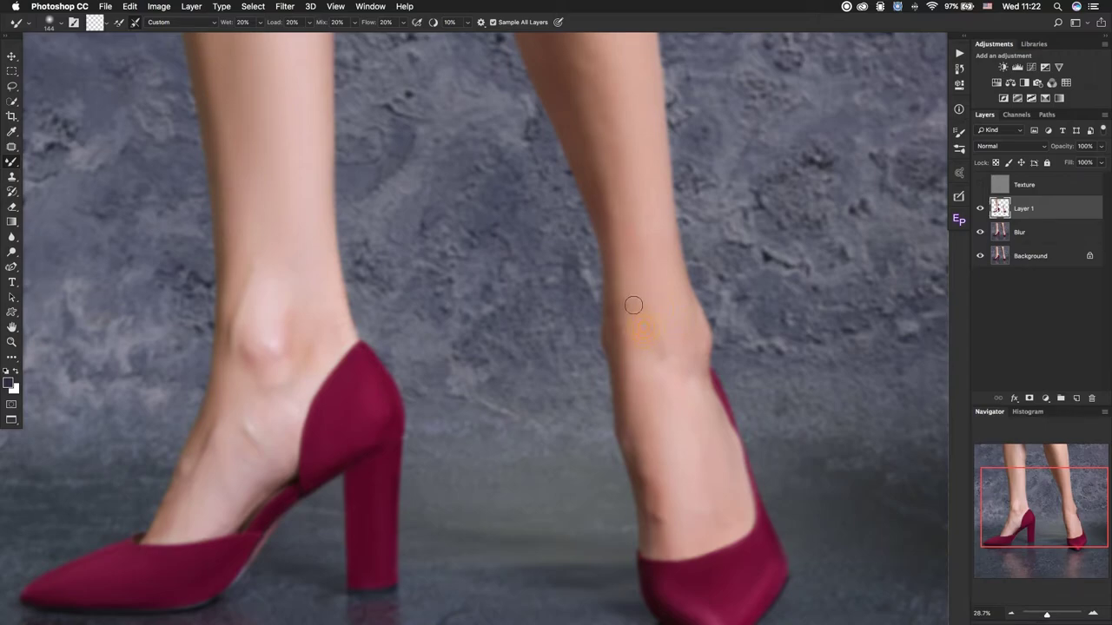
scroll(633, 305, up, 2)
scroll(640, 368, up, 3)
scroll(603, 292, down, 3)
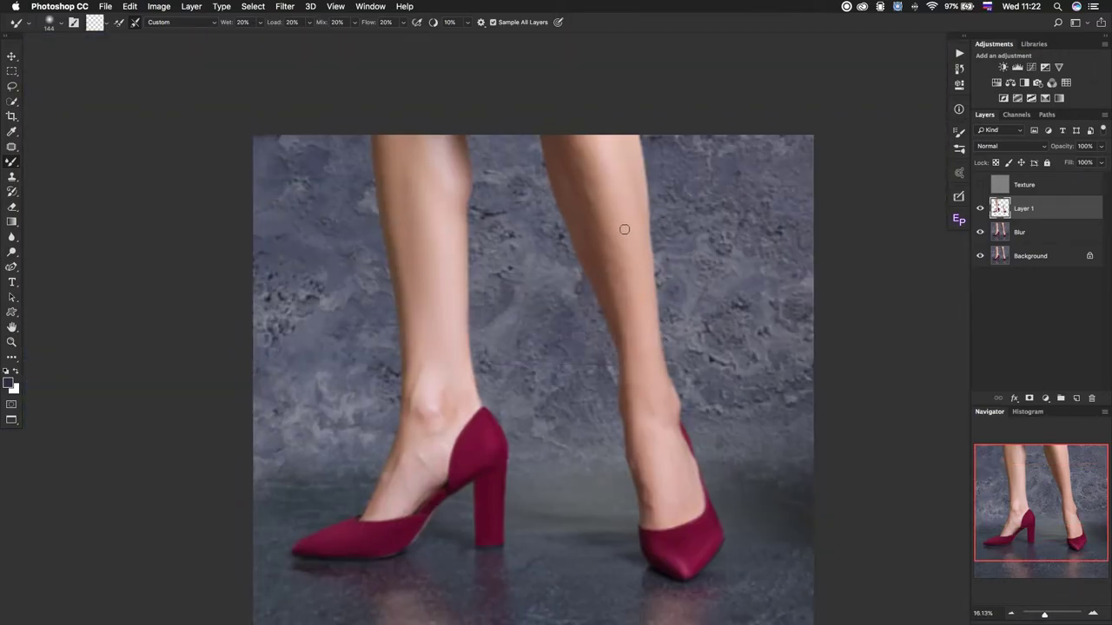
Resize the brush and blend the skin up the right calf.
drag(628, 228, 612, 188)
mouse_move(583, 171)
mouse_down()
mouse_move(578, 152)
mouse_move(560, 169)
mouse_move(589, 244)
mouse_move(571, 149)
mouse_up()
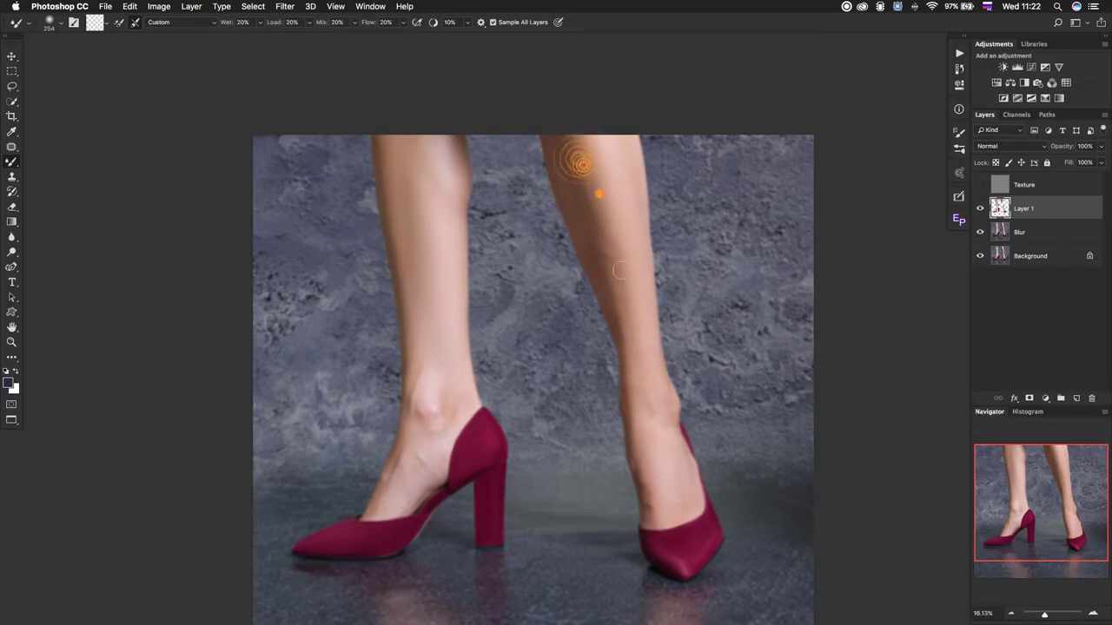
drag(621, 270, 619, 260)
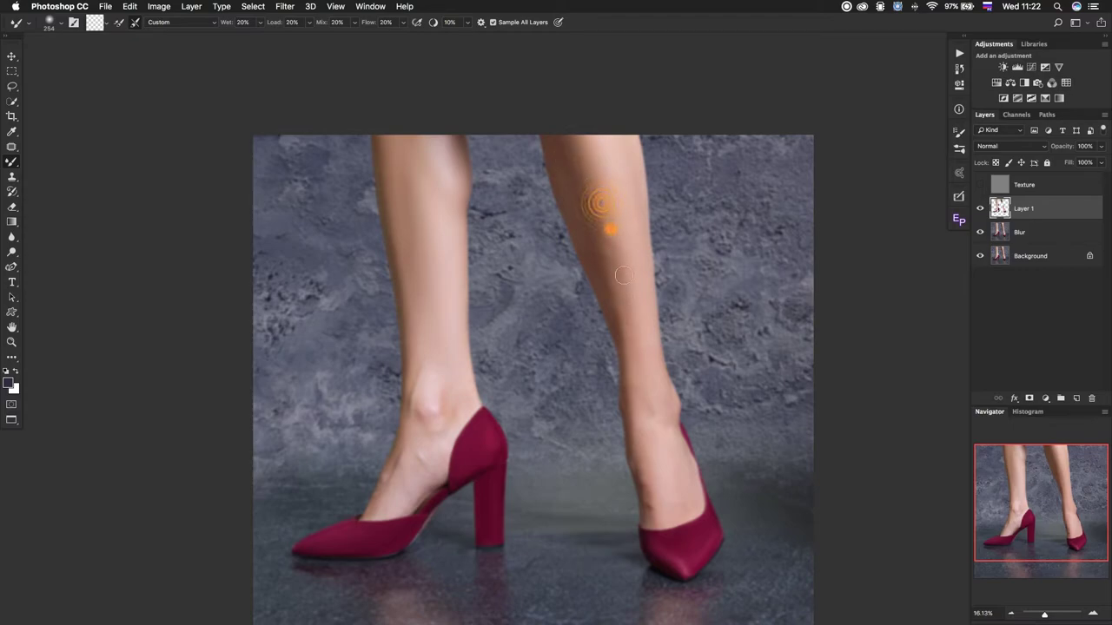
click(617, 282)
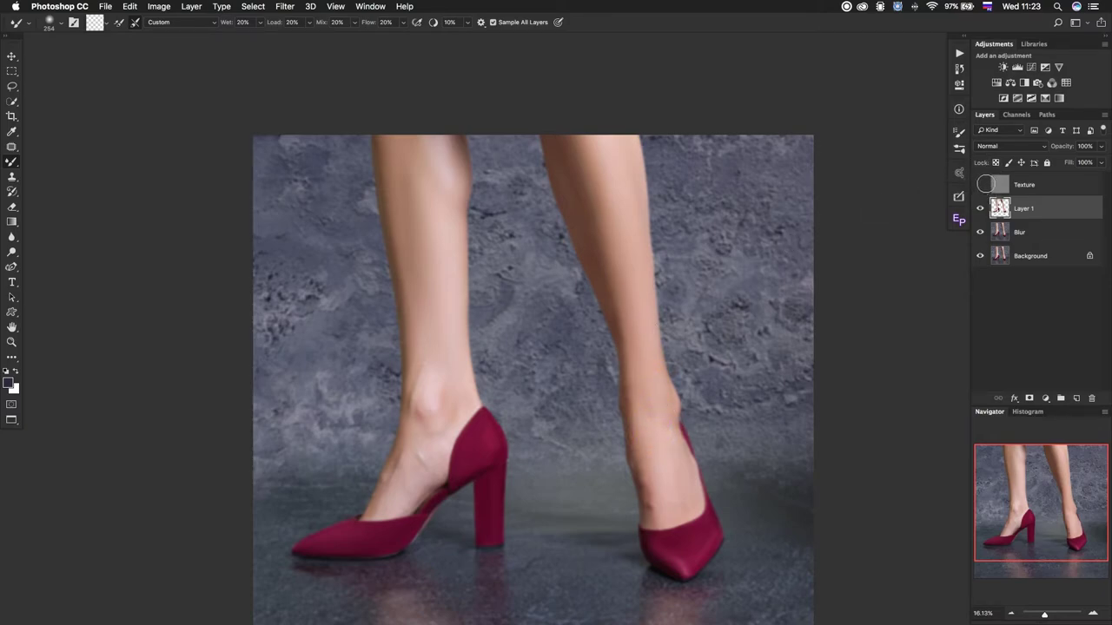
Show and select the Texture layer and switch to the Clone Stamp tool.
click(981, 185)
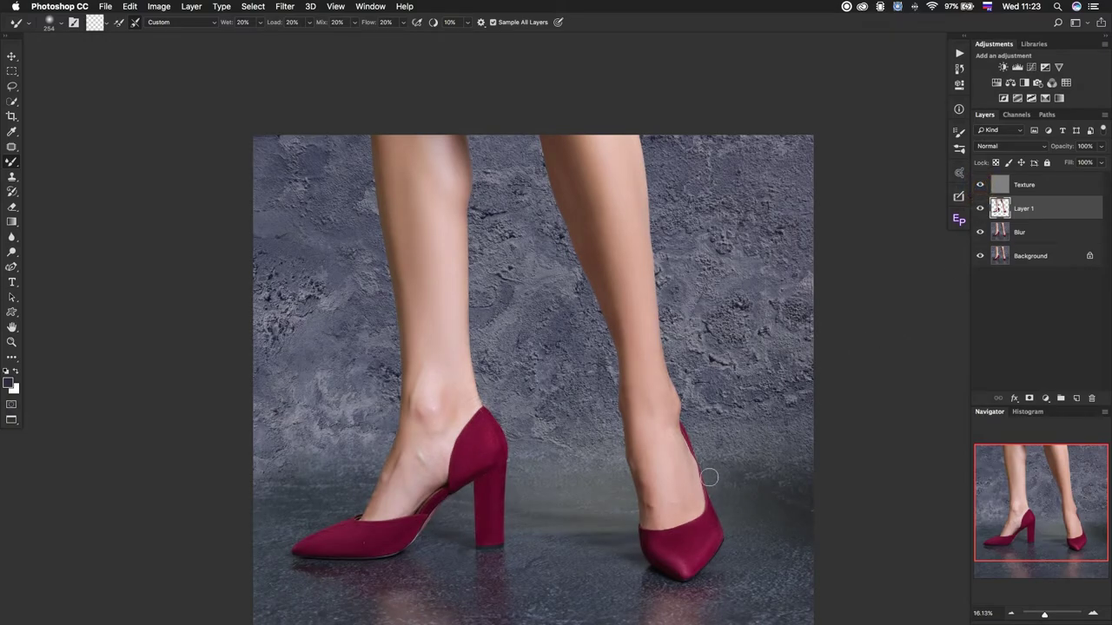
scroll(442, 521, down, 5)
scroll(442, 521, left, 4)
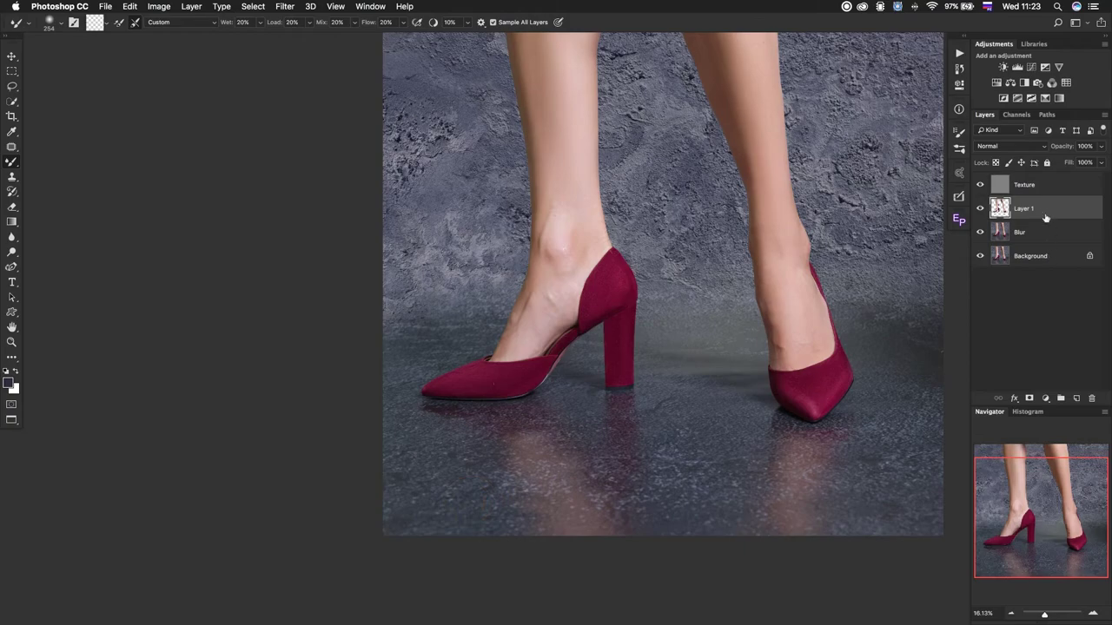
click(1047, 184)
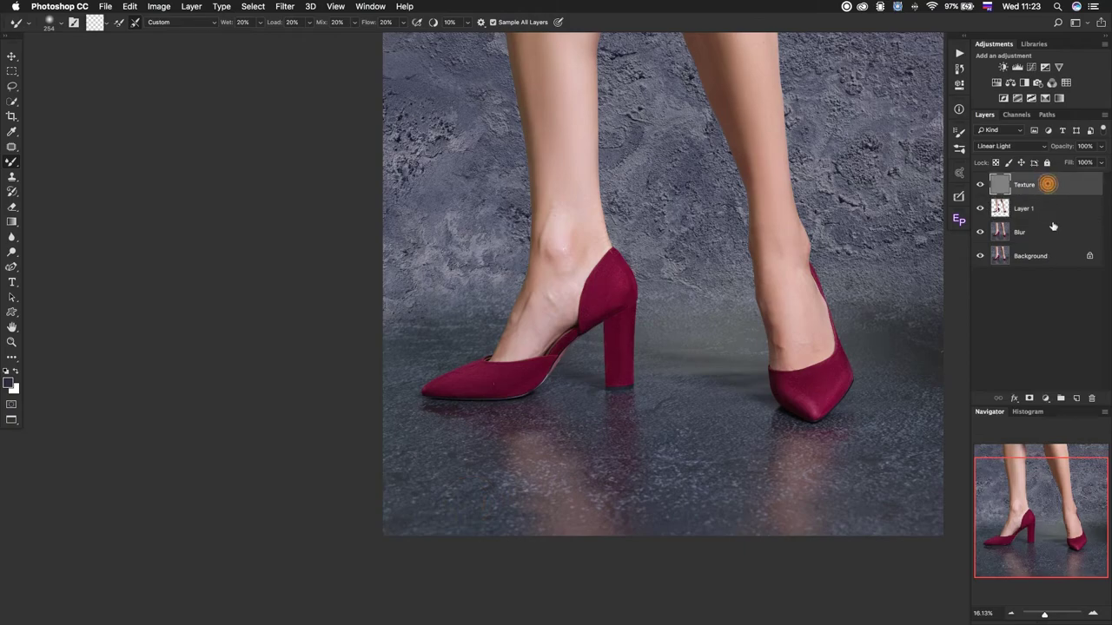
click(14, 177)
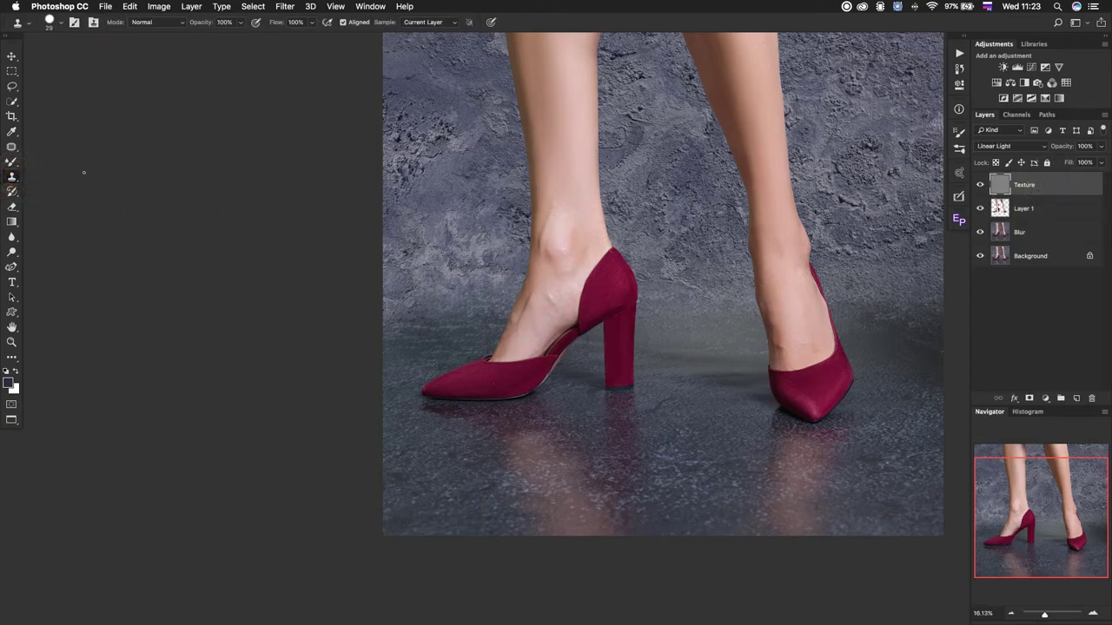
Zoom in close on the left shoe's toe suede and shrink the clone brush.
drag(477, 378, 564, 377)
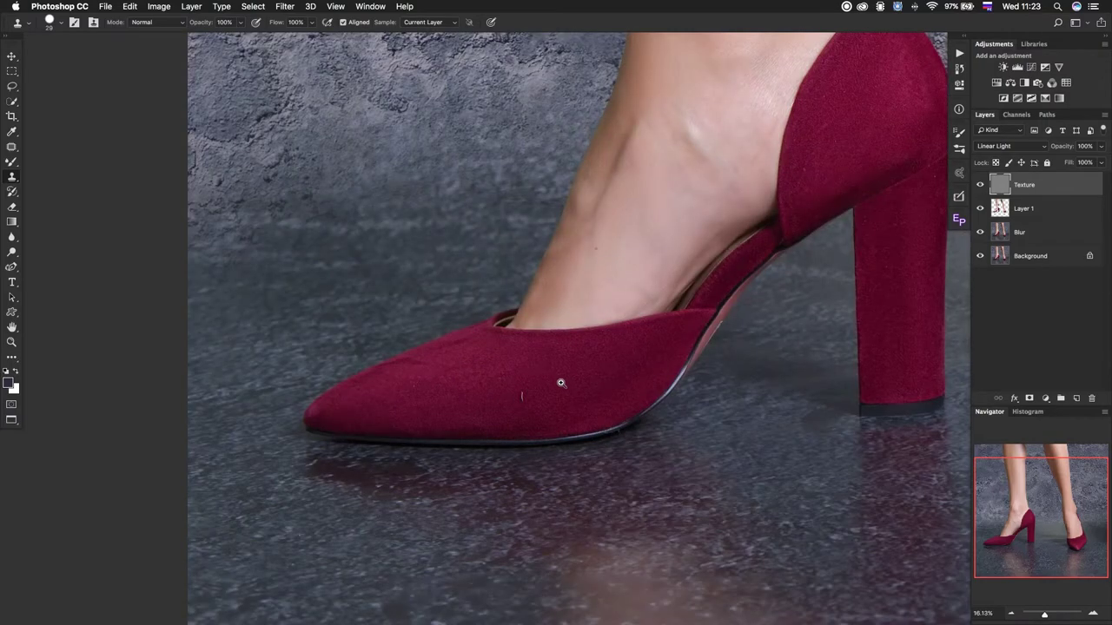
drag(497, 379, 561, 374)
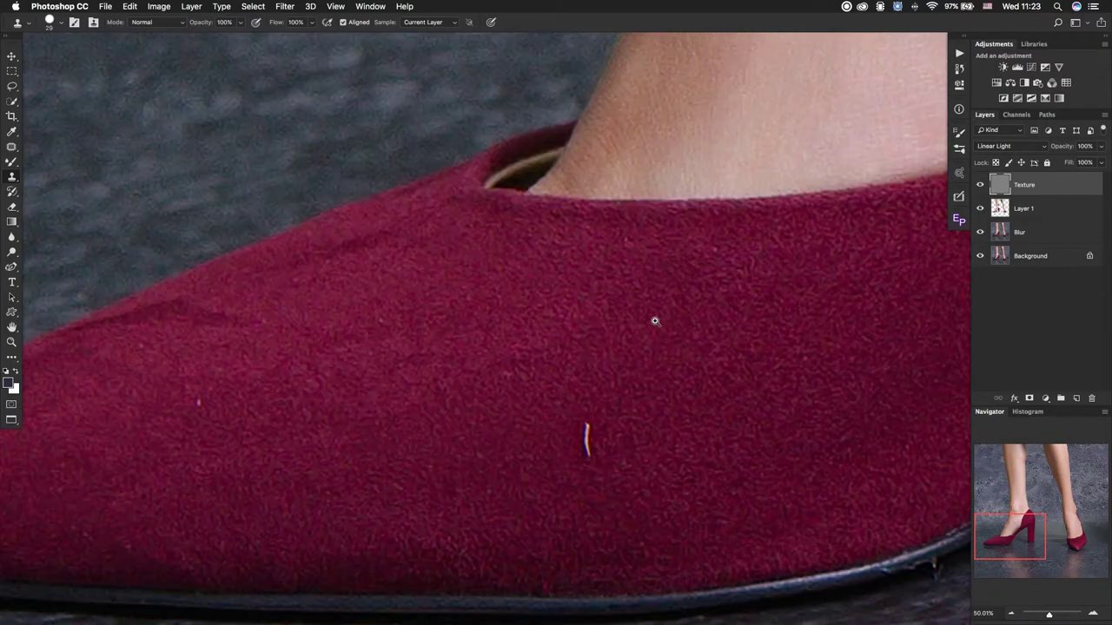
click(651, 318)
mouse_move(658, 315)
mouse_down()
mouse_move(708, 321)
mouse_move(654, 324)
mouse_move(662, 294)
mouse_up()
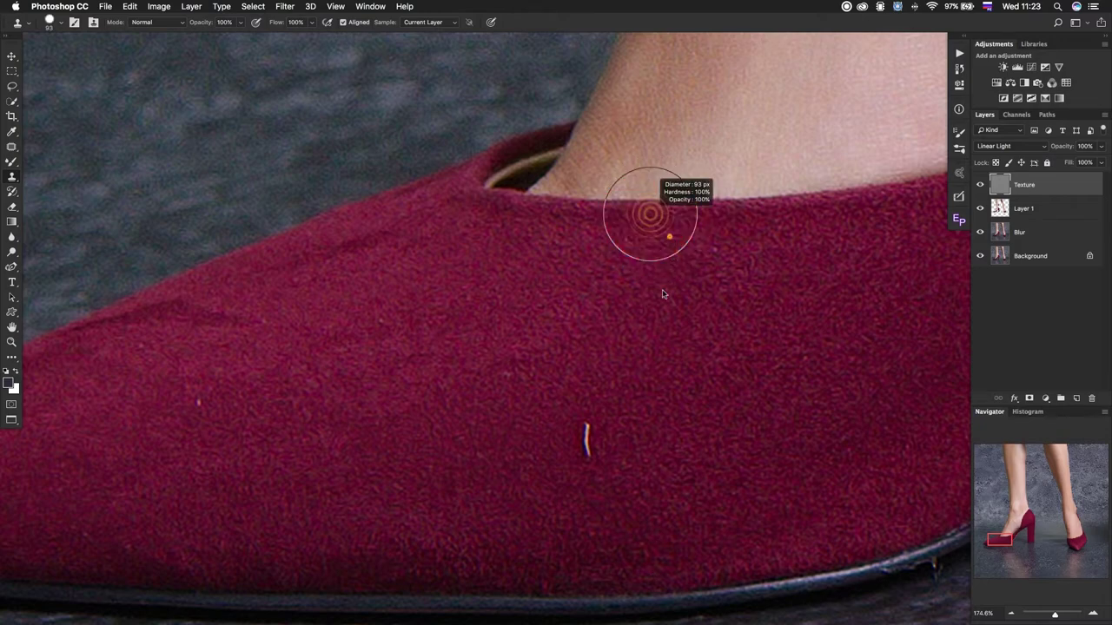
drag(662, 344, 633, 343)
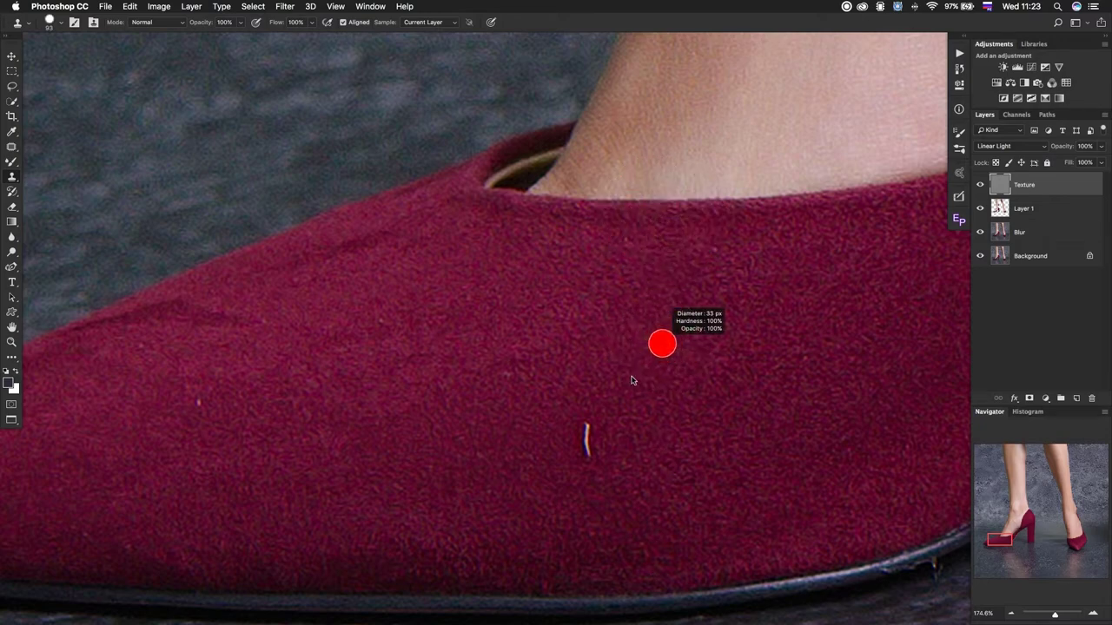
Sample clean suede and clone out the stray white fibre and specks on the toe.
alt+click(637, 415)
click(584, 434)
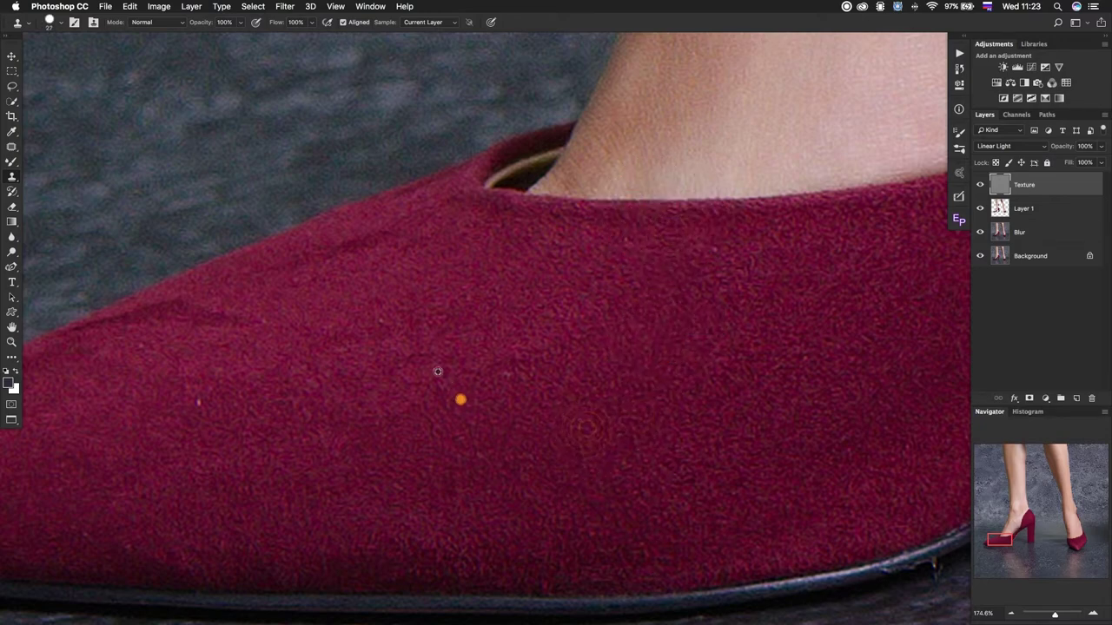
click(422, 347)
alt+click(364, 335)
click(504, 377)
click(554, 350)
alt+click(375, 326)
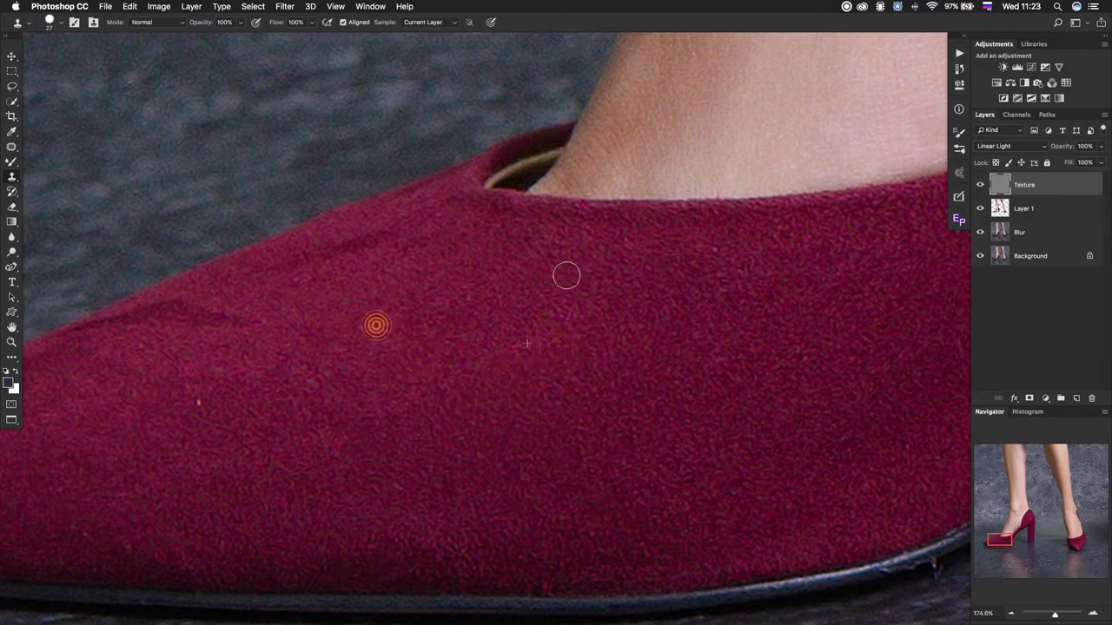
click(567, 275)
click(648, 246)
click(720, 251)
Clone out the remaining specks near the toe and along the shoe's upper edge.
drag(343, 387, 655, 340)
click(735, 272)
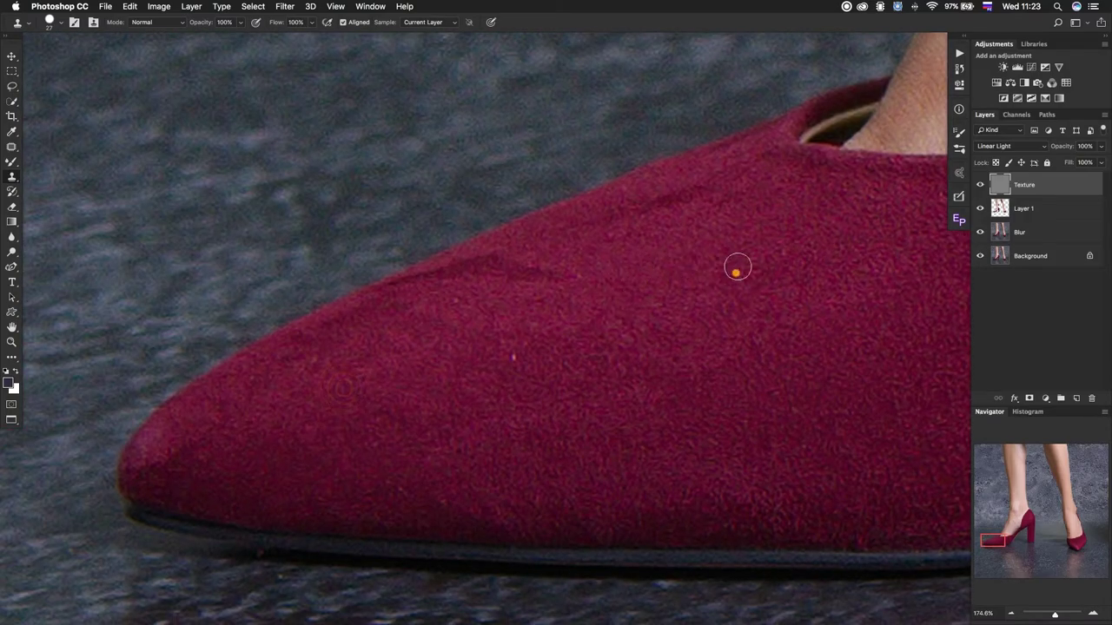
alt+click(720, 183)
alt+click(576, 320)
click(590, 355)
click(514, 357)
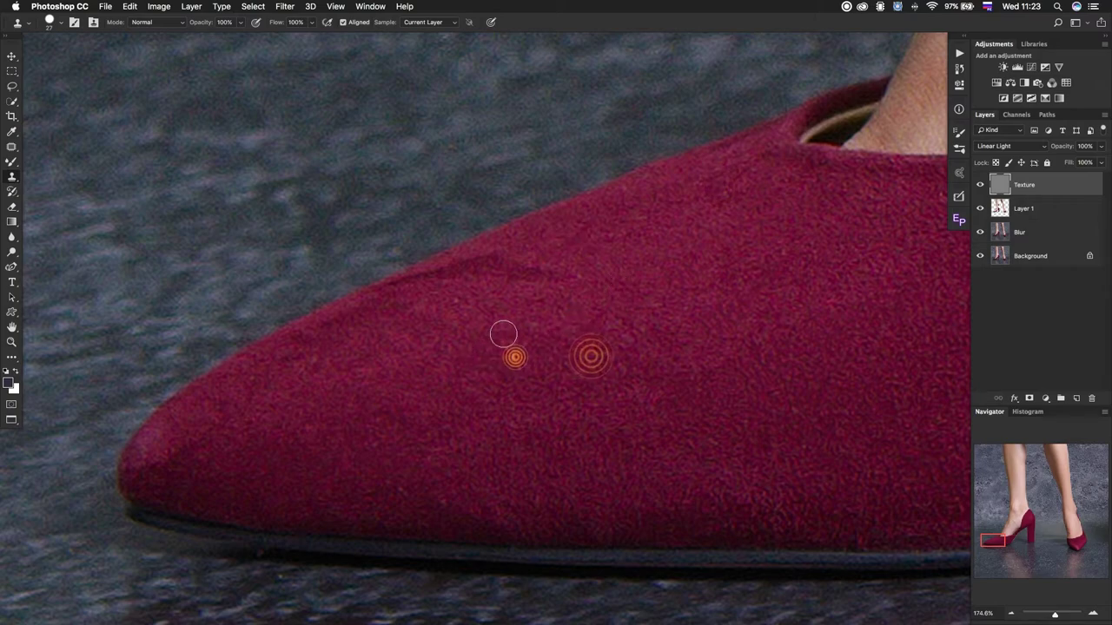
click(446, 324)
click(585, 272)
click(541, 251)
click(441, 277)
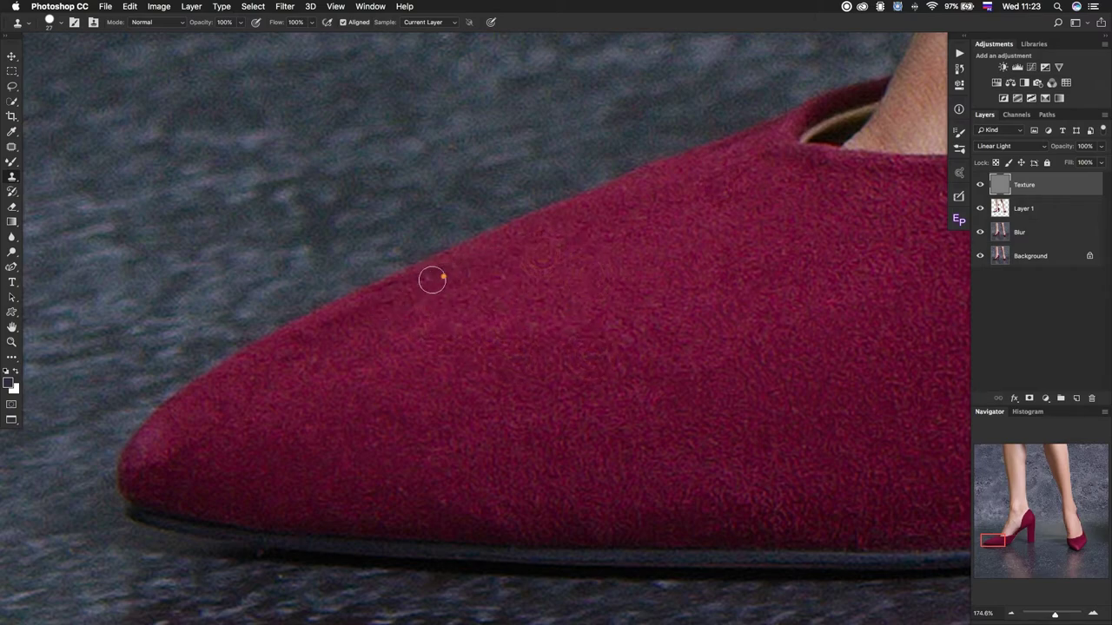
click(478, 311)
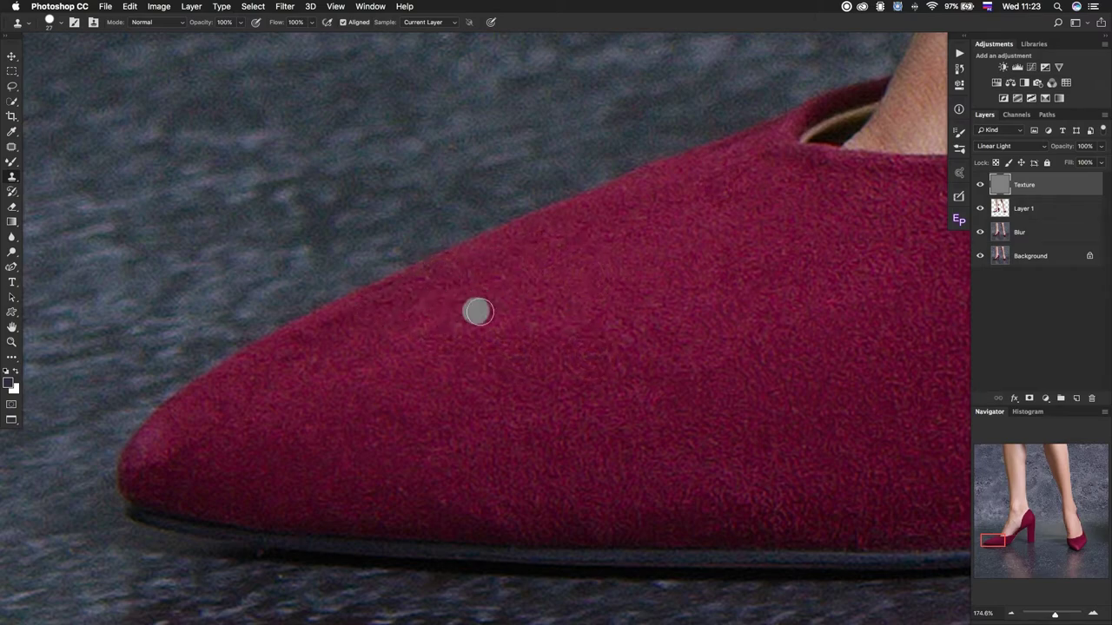
click(490, 335)
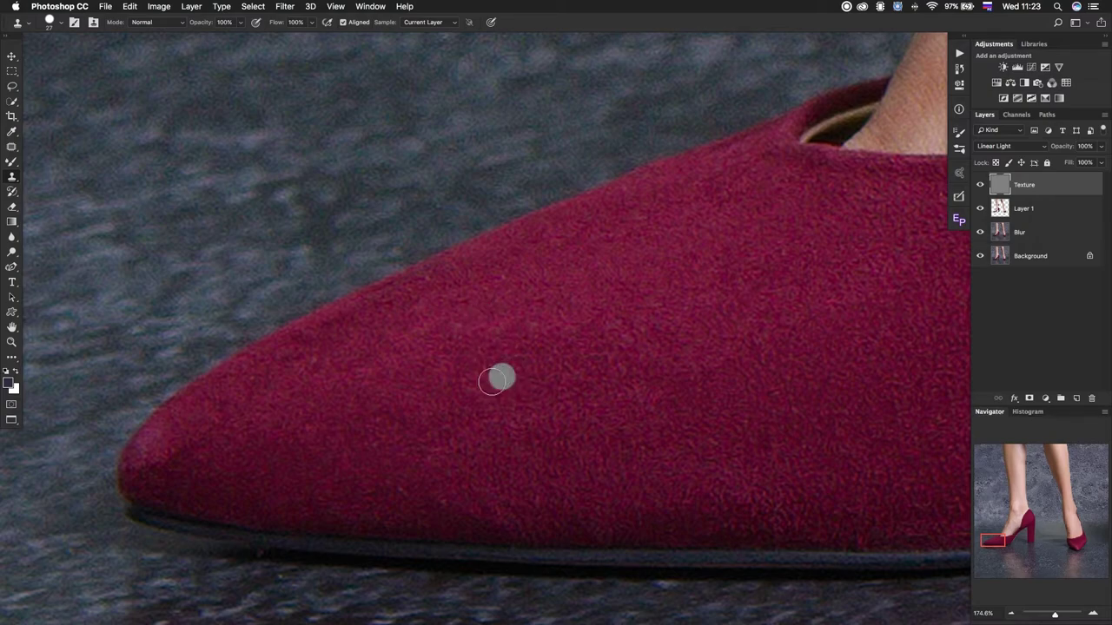
Clone clean suede over the uneven patch at the toe and a blemish near the sole.
alt+click(225, 461)
click(155, 466)
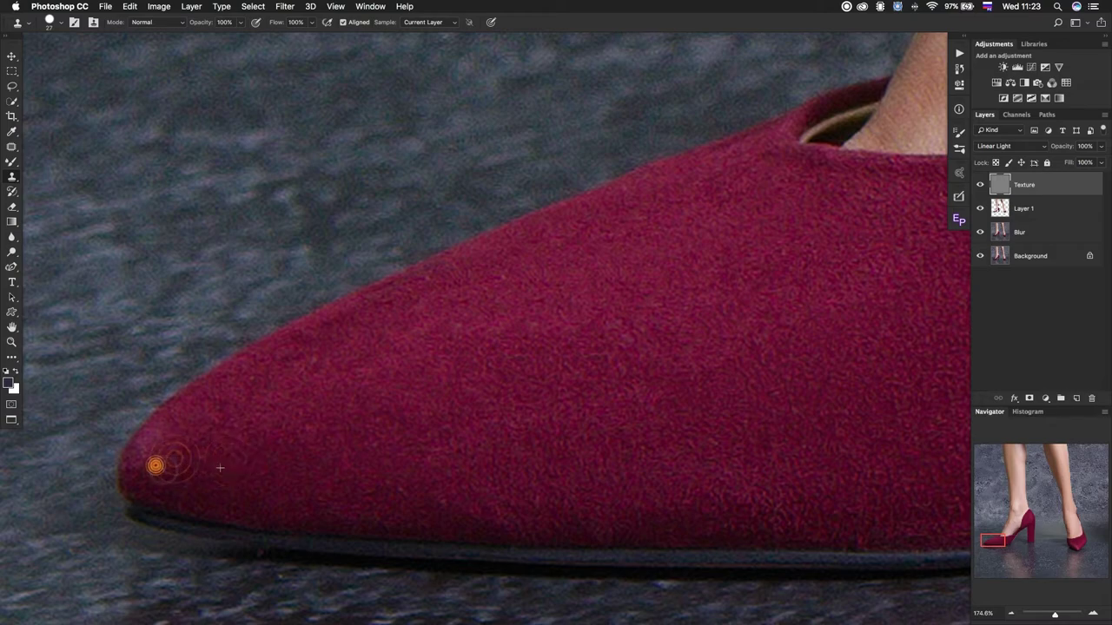
drag(214, 466, 199, 439)
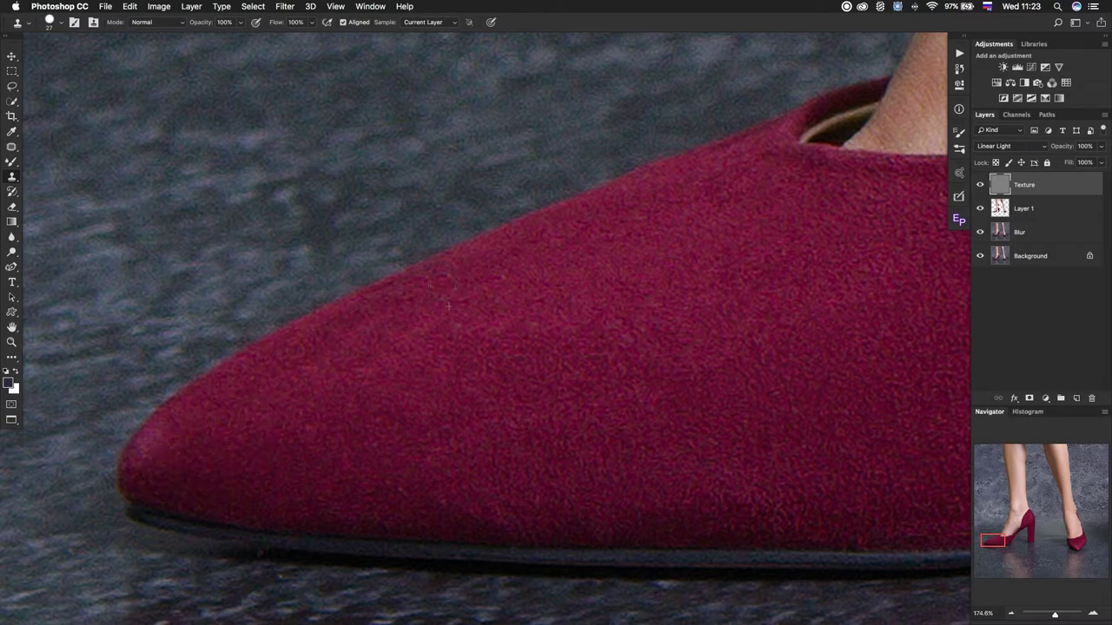
click(385, 484)
Pan to the shoe opening and stamp sampled suede along its top edge up to the ankle skin.
drag(432, 498, 455, 503)
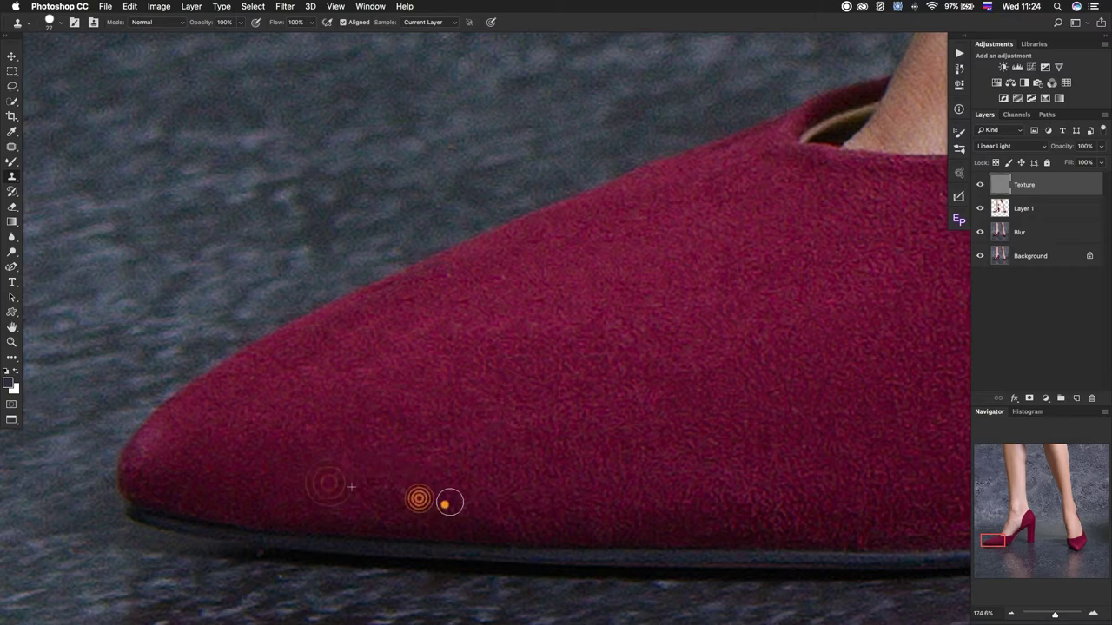
drag(819, 318, 639, 354)
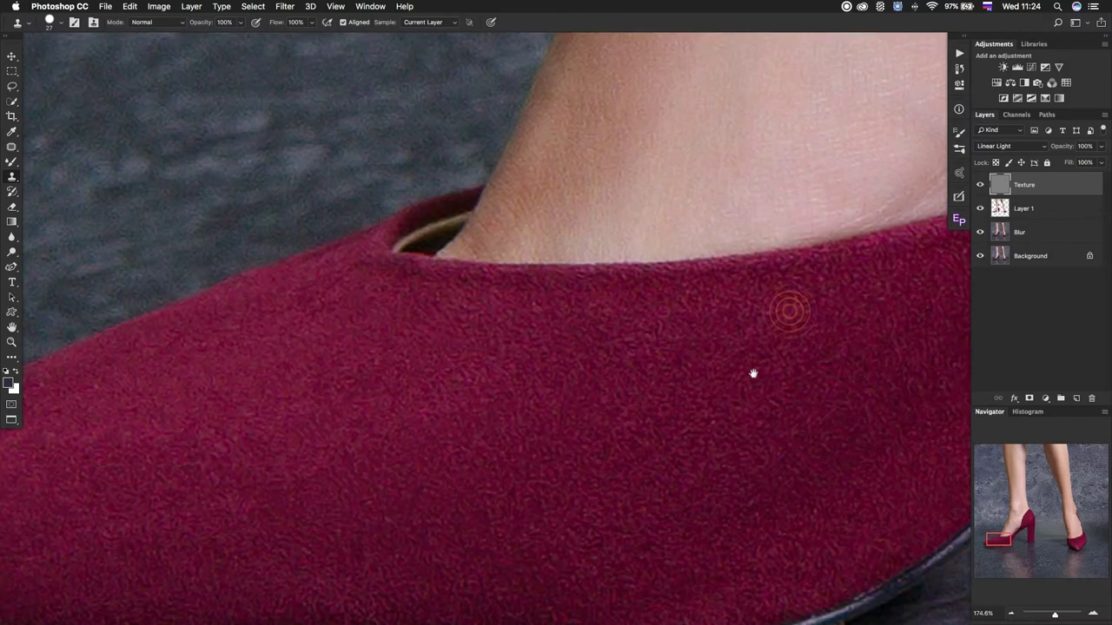
drag(752, 373, 586, 365)
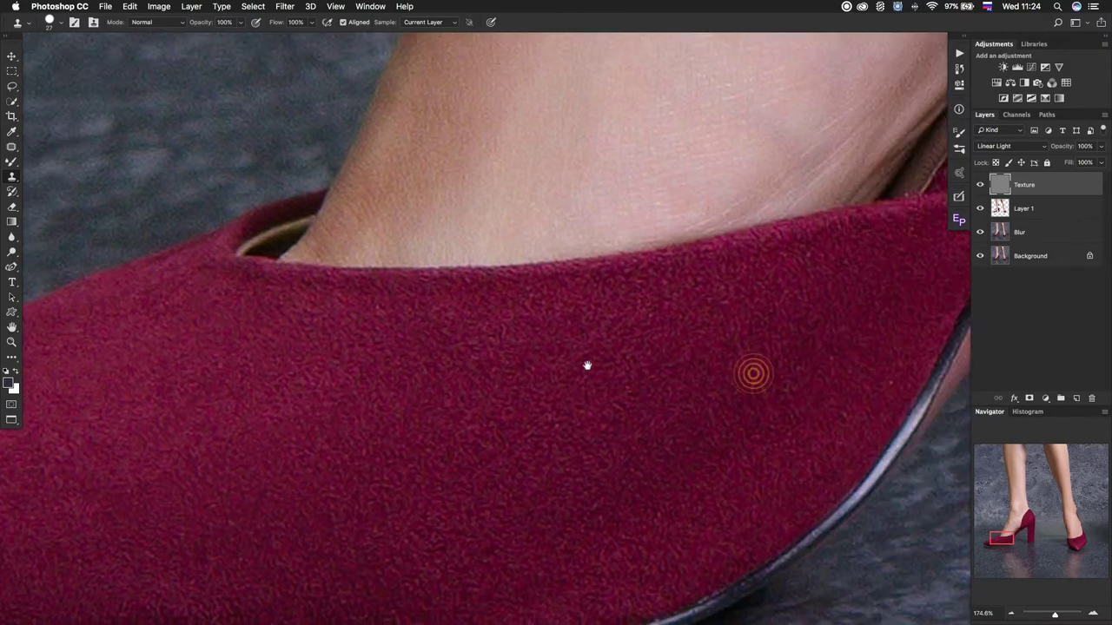
alt+click(843, 390)
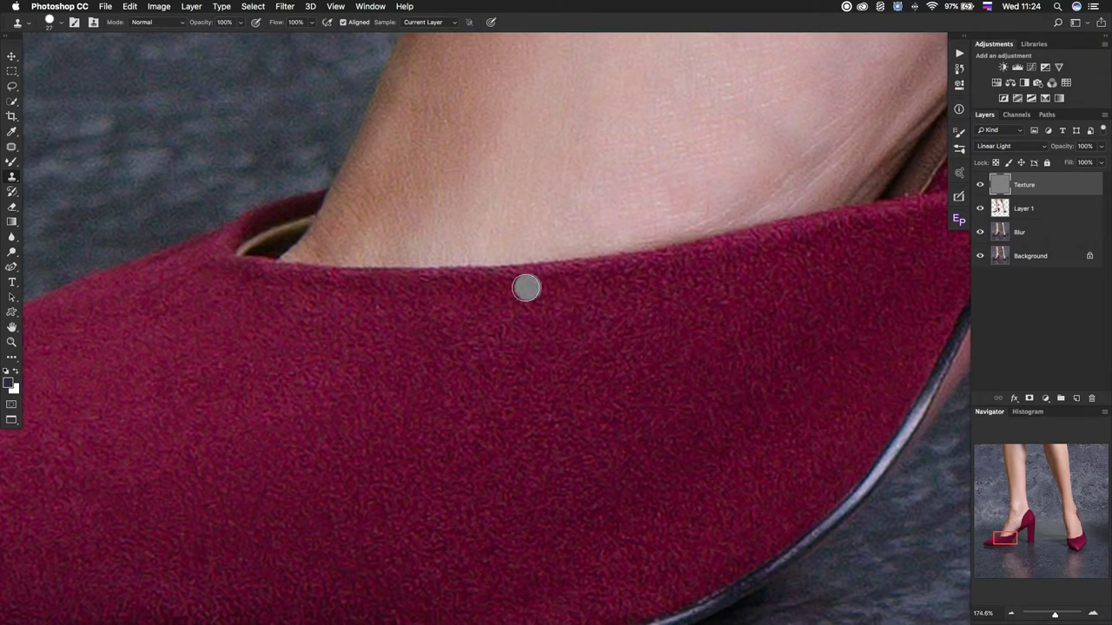
drag(519, 281, 557, 279)
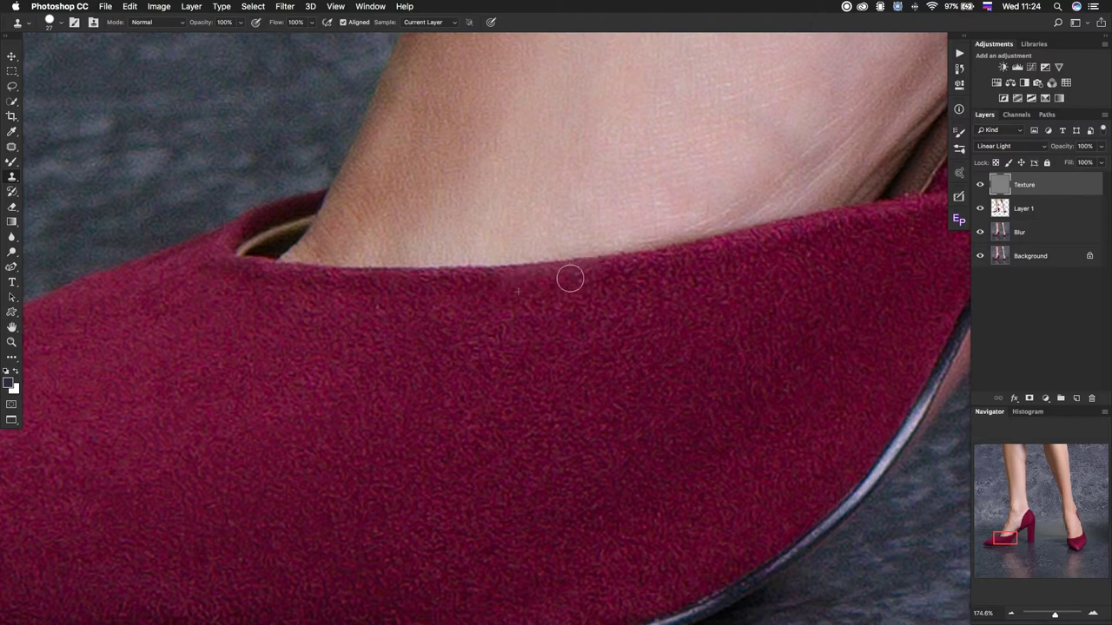
mouse_move(553, 286)
mouse_down()
mouse_move(534, 263)
mouse_move(534, 300)
mouse_move(526, 286)
mouse_move(526, 191)
mouse_move(561, 319)
mouse_move(541, 315)
mouse_up()
click(512, 238)
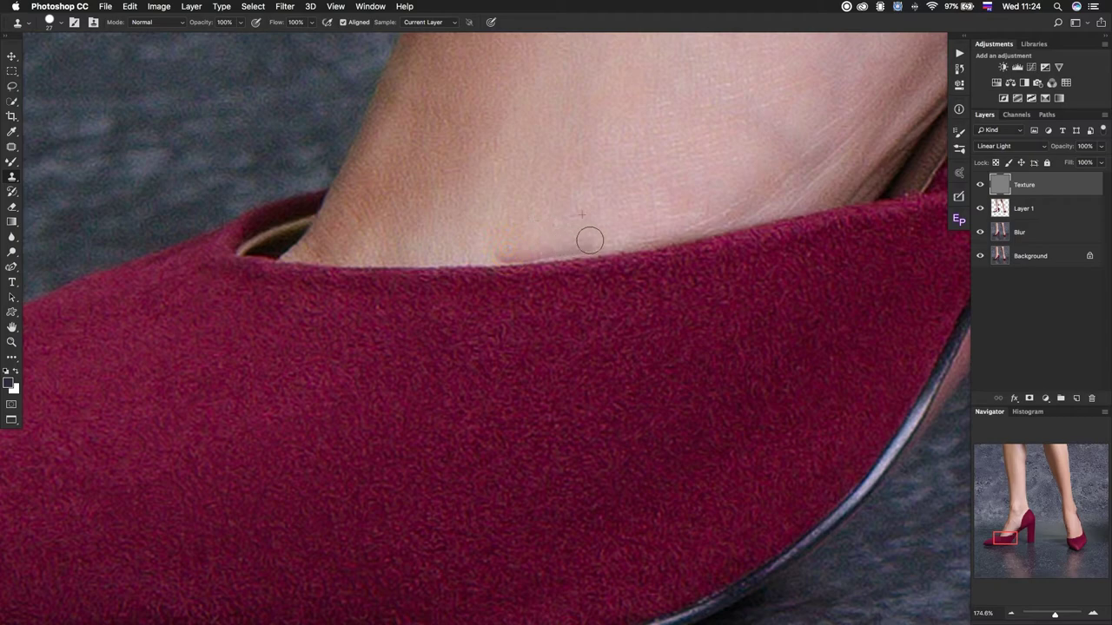
mouse_move(516, 246)
mouse_down()
mouse_move(610, 240)
mouse_move(573, 325)
mouse_move(541, 350)
mouse_move(607, 333)
mouse_move(658, 257)
mouse_up()
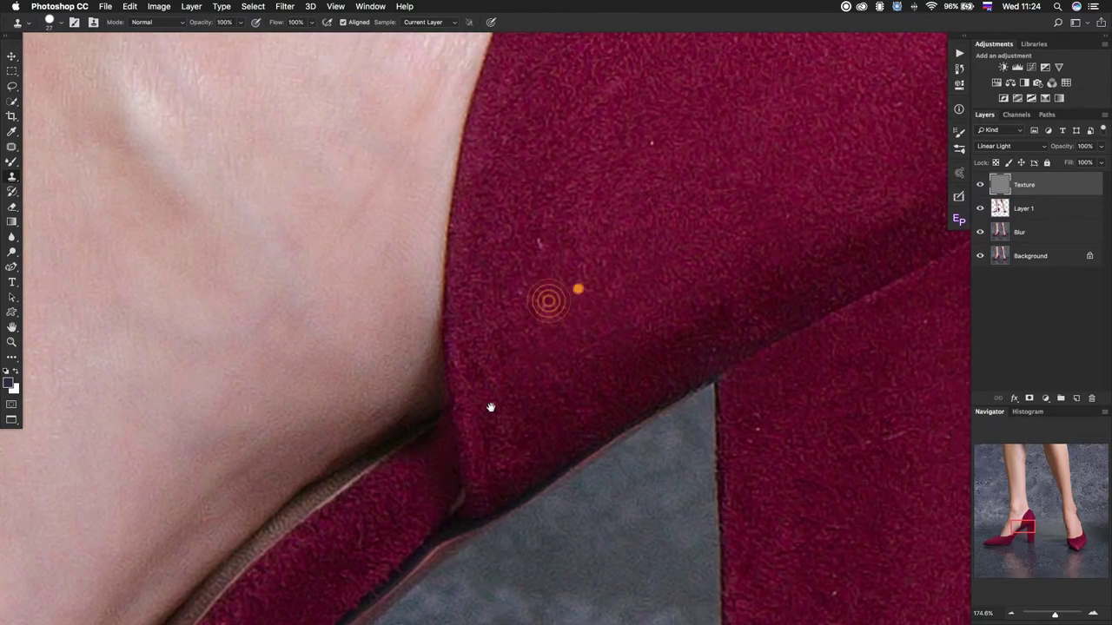
Clone out the pale specks along the side panel of the shoe.
drag(658, 257, 578, 290)
alt+click(444, 346)
drag(434, 402, 463, 426)
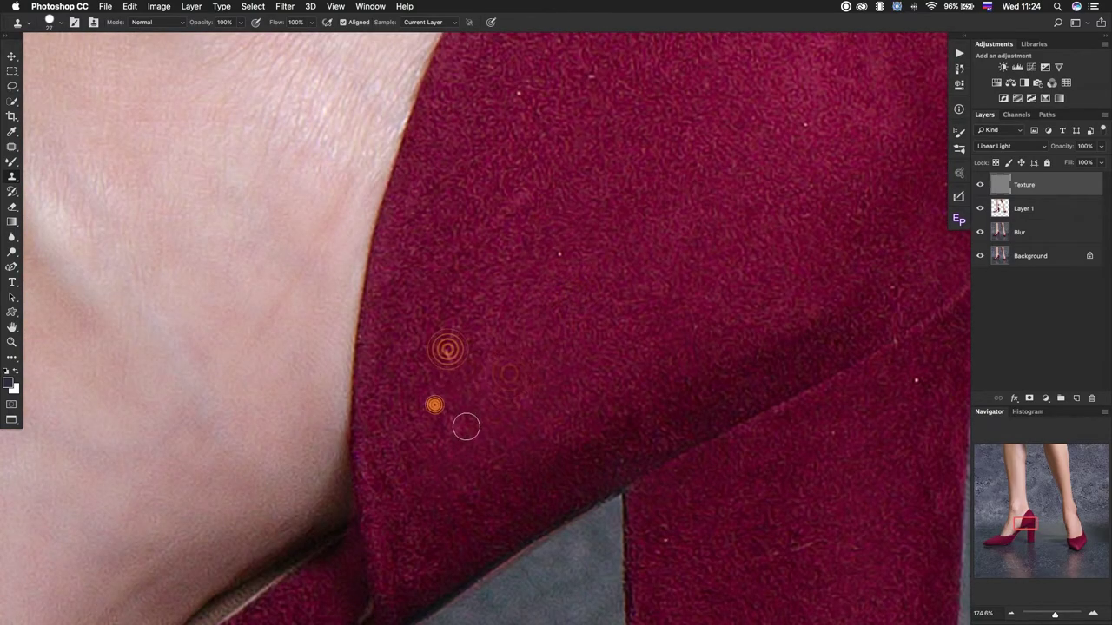
click(539, 261)
drag(706, 182, 532, 368)
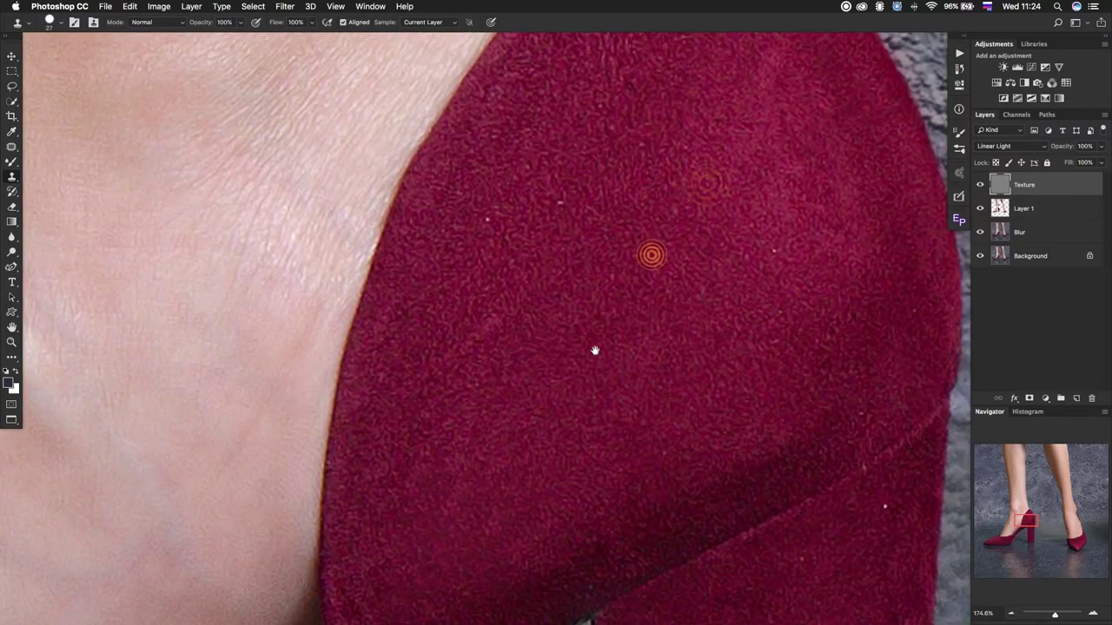
alt+click(491, 328)
click(472, 425)
click(437, 501)
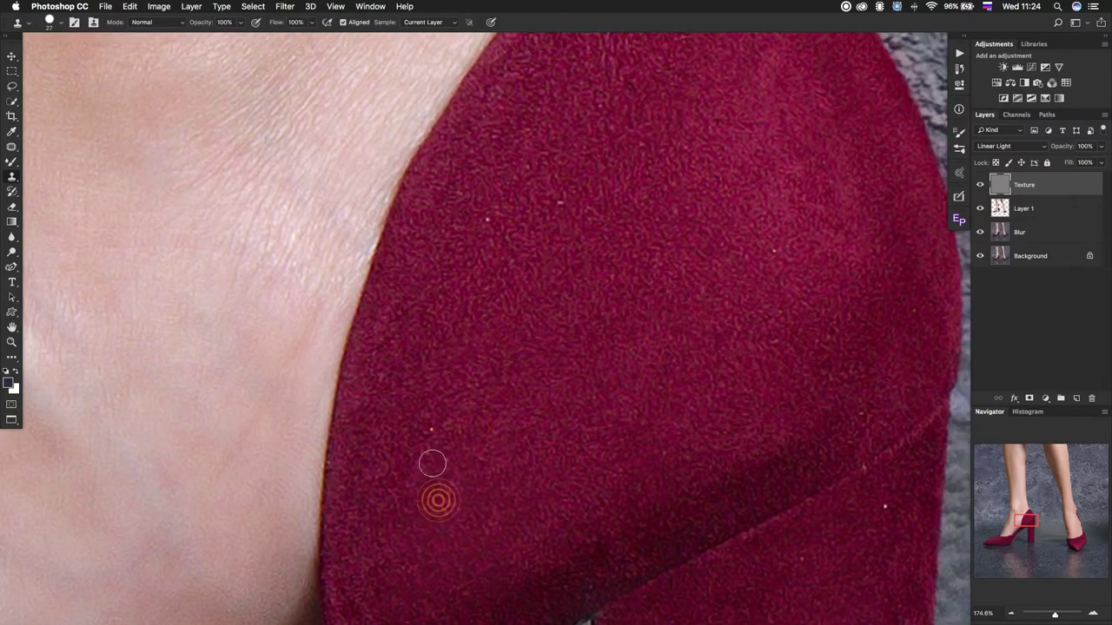
click(431, 429)
click(490, 522)
click(571, 283)
click(564, 199)
click(486, 221)
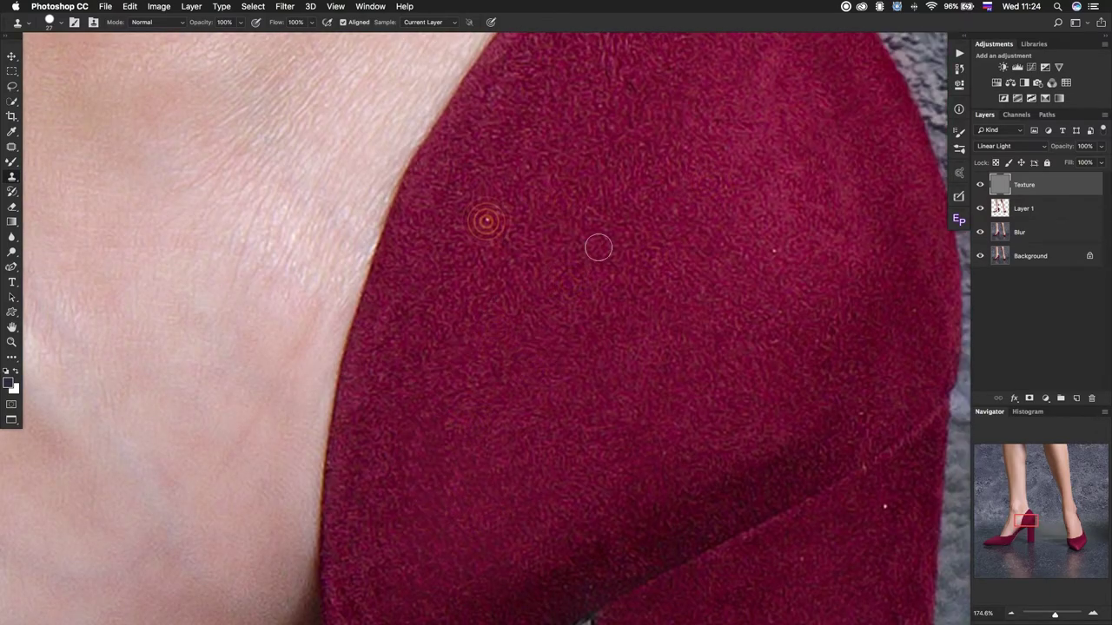
Clone out the specks on the upper back panel of the shoe.
drag(676, 184, 574, 332)
click(578, 271)
click(524, 250)
click(576, 192)
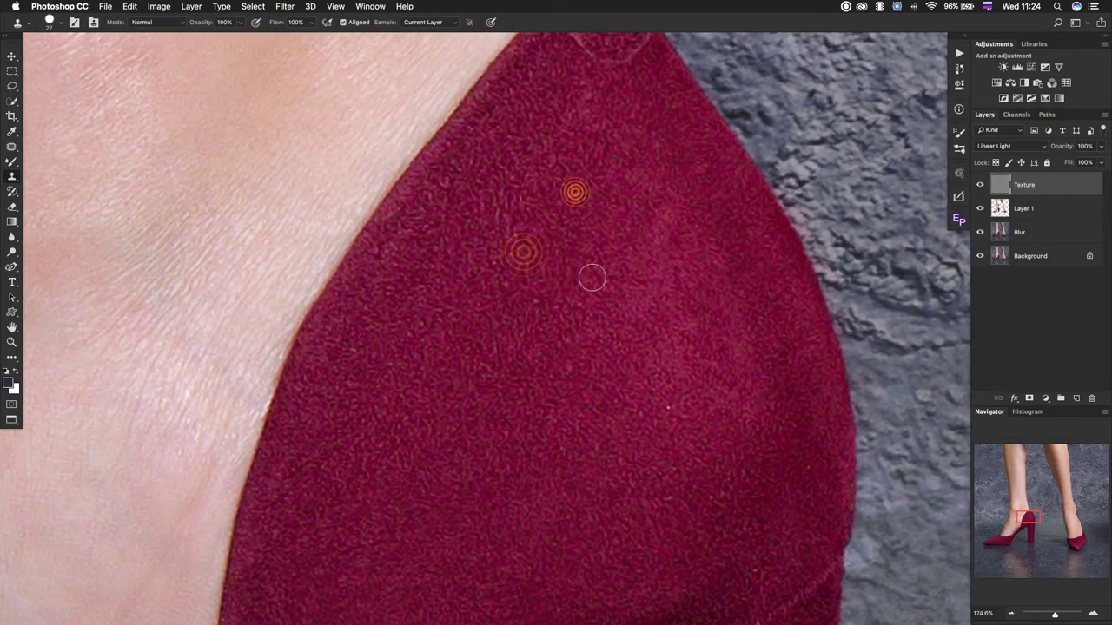
click(590, 411)
click(675, 411)
click(663, 265)
click(643, 218)
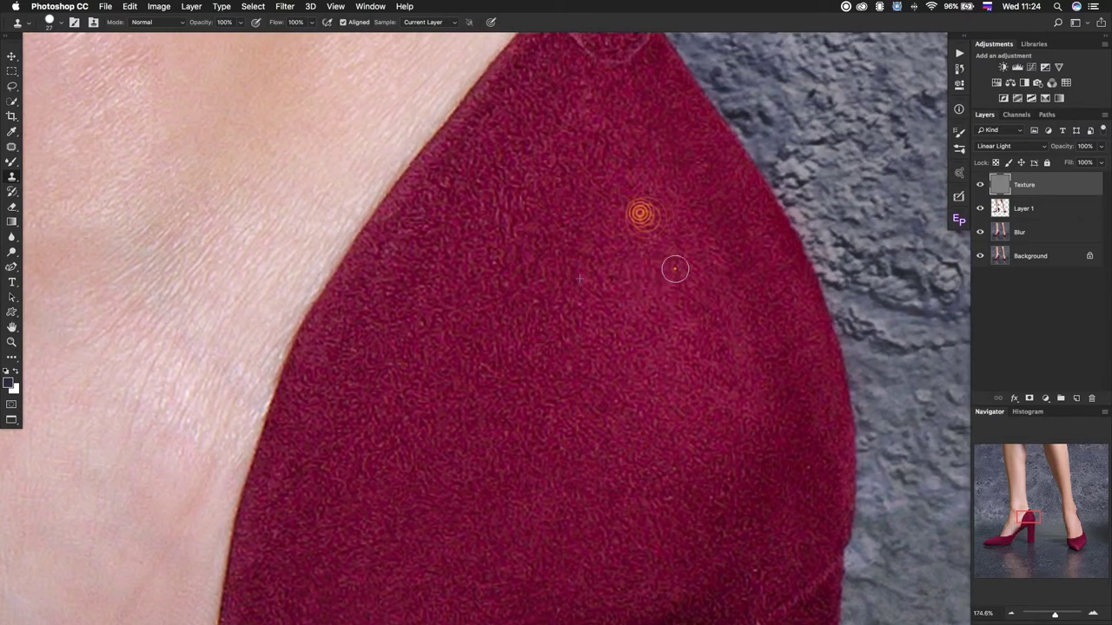
click(675, 269)
click(745, 417)
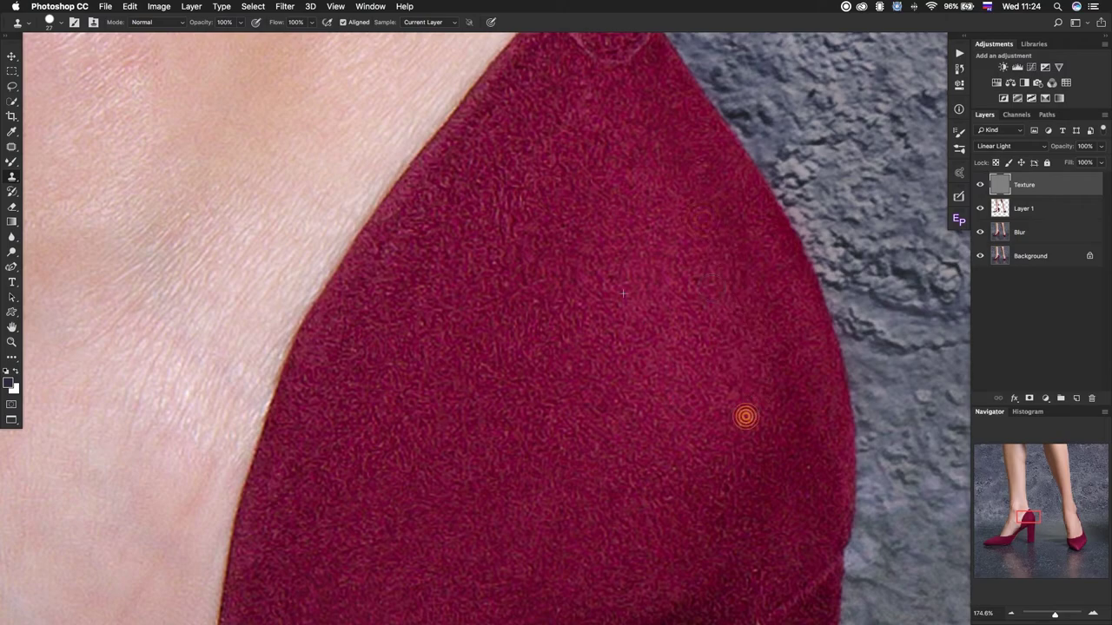
Clone out specks and an uneven patch around the top of the heel counter.
drag(599, 148, 663, 243)
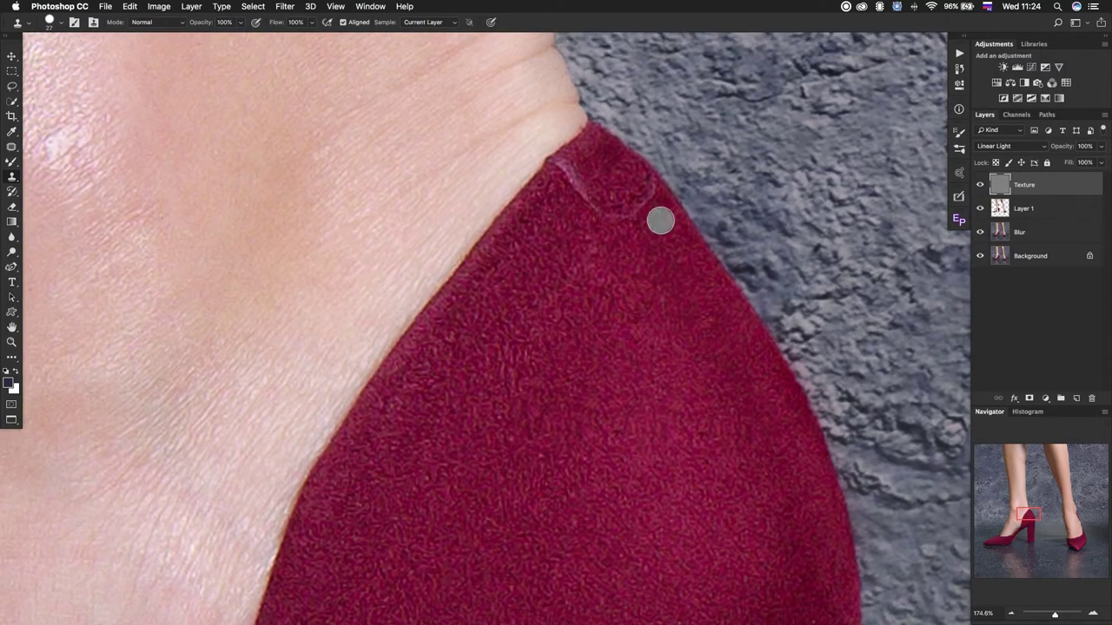
scroll(625, 252, down, 1)
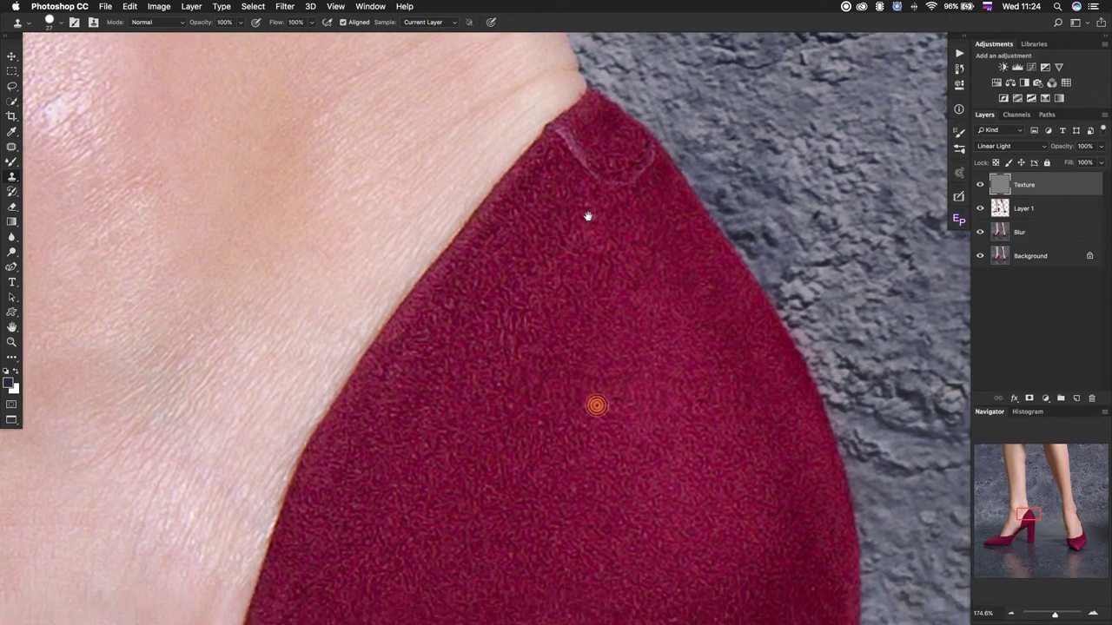
scroll(596, 203, down, 4)
click(654, 330)
click(704, 350)
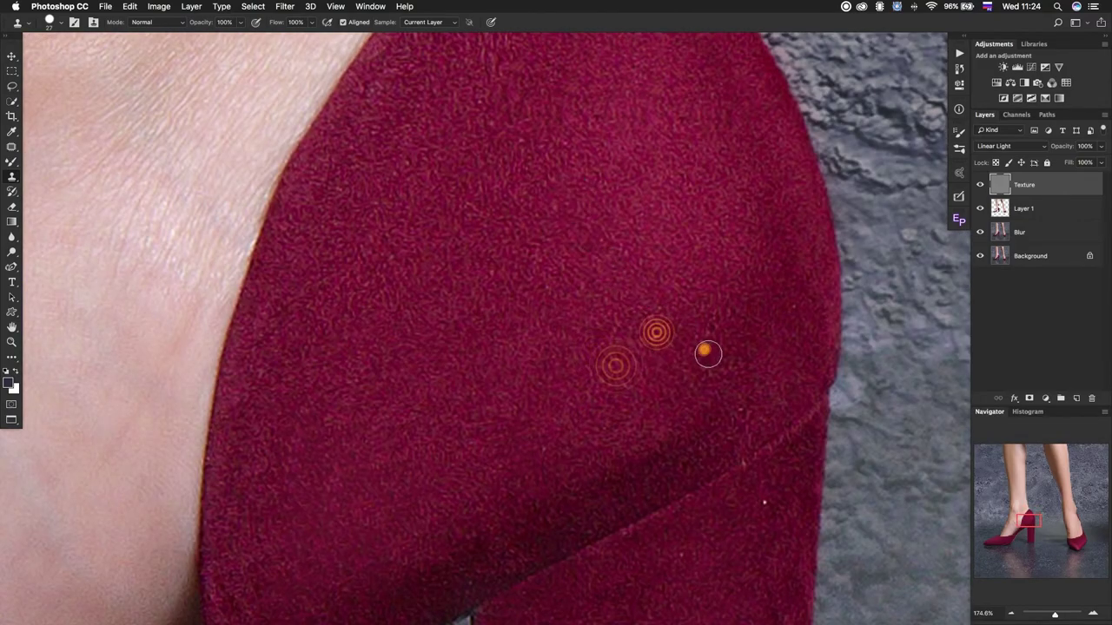
click(662, 315)
click(763, 344)
click(792, 304)
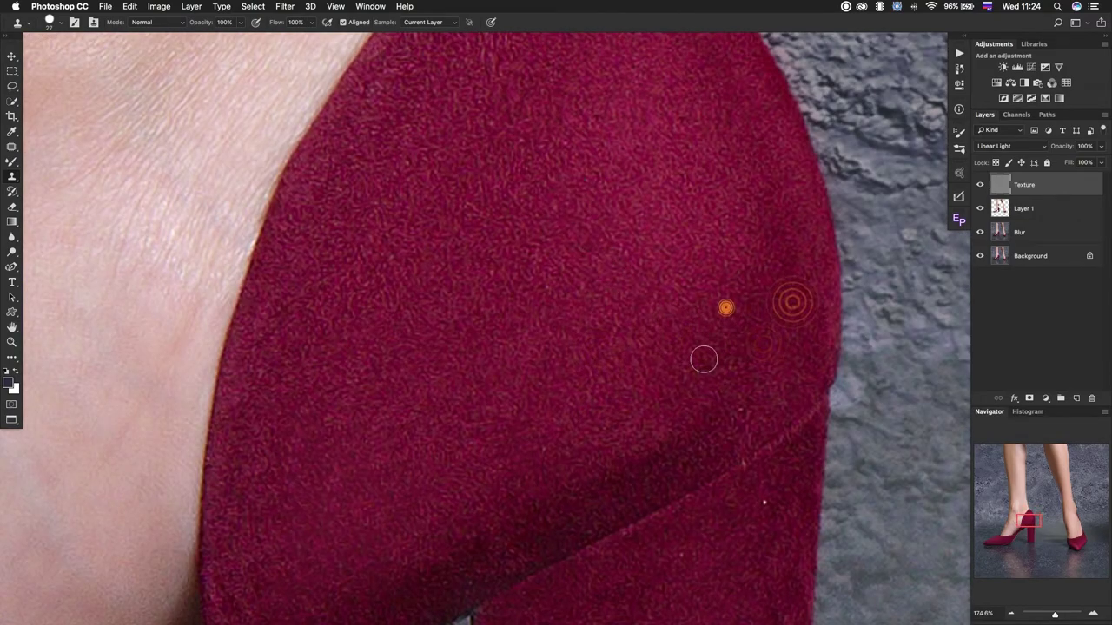
click(724, 308)
click(713, 373)
click(743, 405)
click(735, 440)
Clone out specks at the shoe-heel join and the top of the block heel.
drag(560, 247, 572, 105)
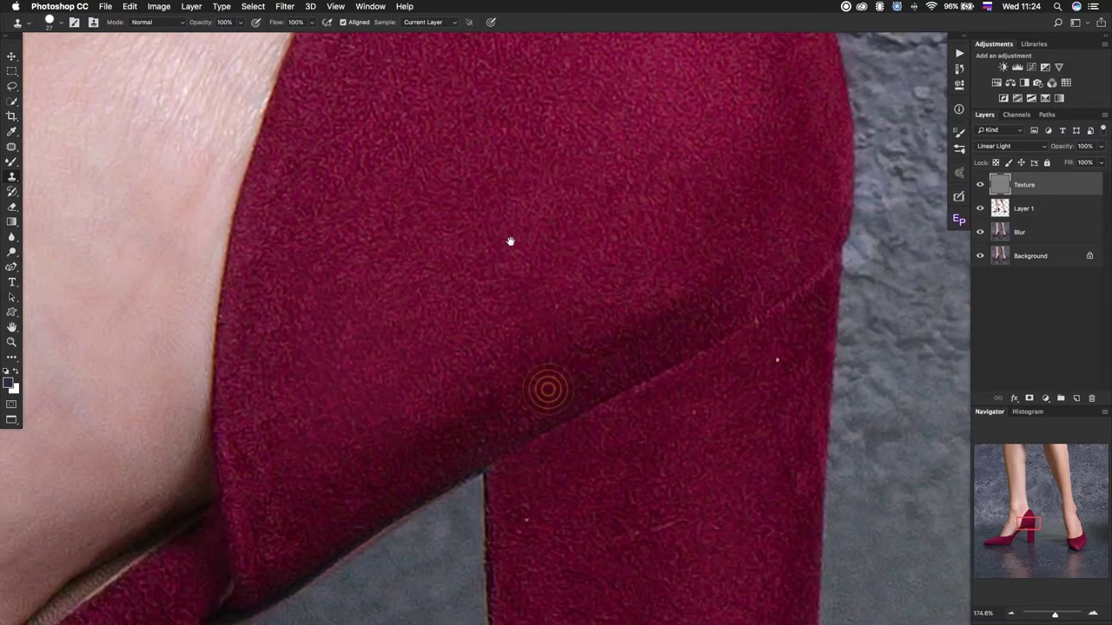
click(303, 391)
click(252, 452)
click(263, 512)
click(383, 439)
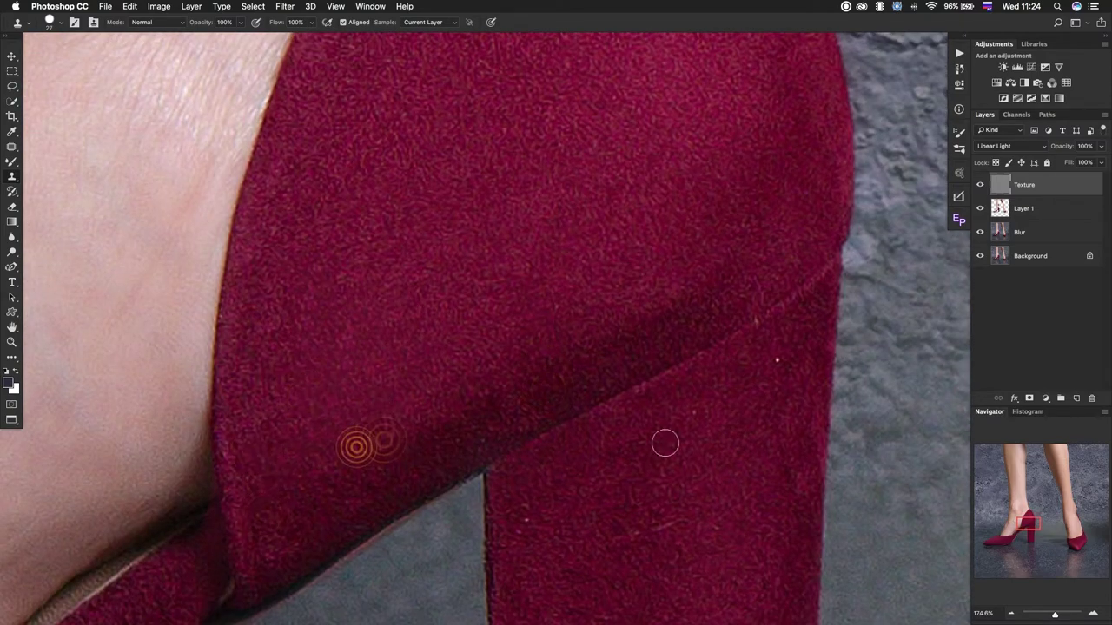
scroll(666, 442, down, 5)
click(687, 492)
click(665, 360)
click(621, 293)
click(617, 228)
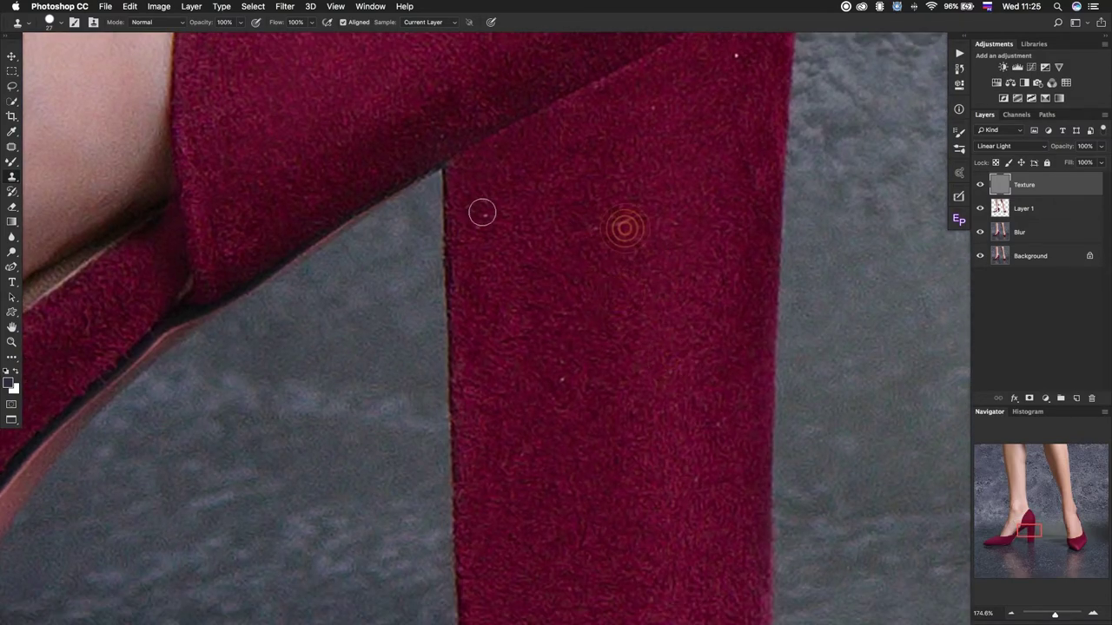
click(481, 211)
click(683, 144)
Clone out specks down the middle of the block heel.
drag(644, 251, 613, 363)
click(596, 422)
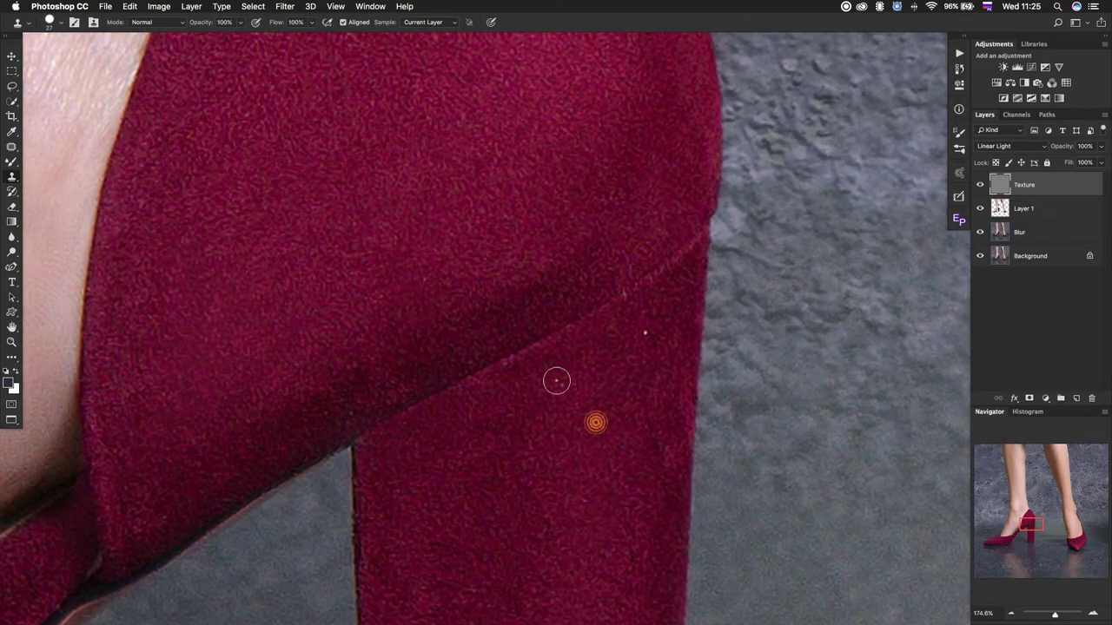
click(556, 380)
click(640, 324)
mouse_move(574, 493)
mouse_down()
mouse_move(618, 340)
mouse_move(665, 39)
mouse_up()
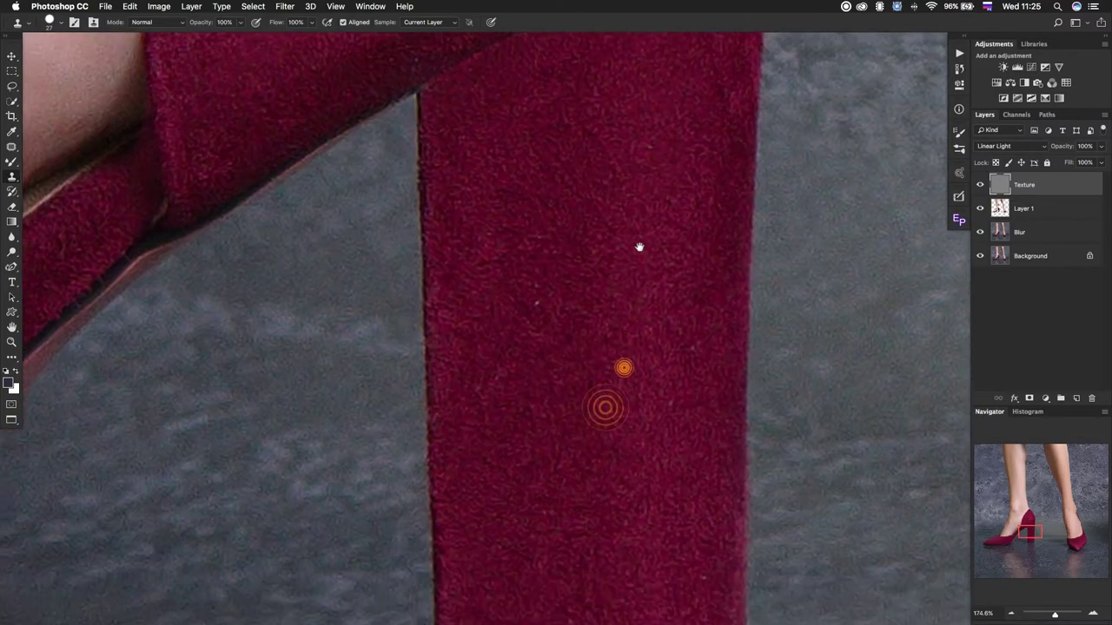
click(566, 313)
click(544, 231)
drag(692, 278, 671, 330)
click(665, 347)
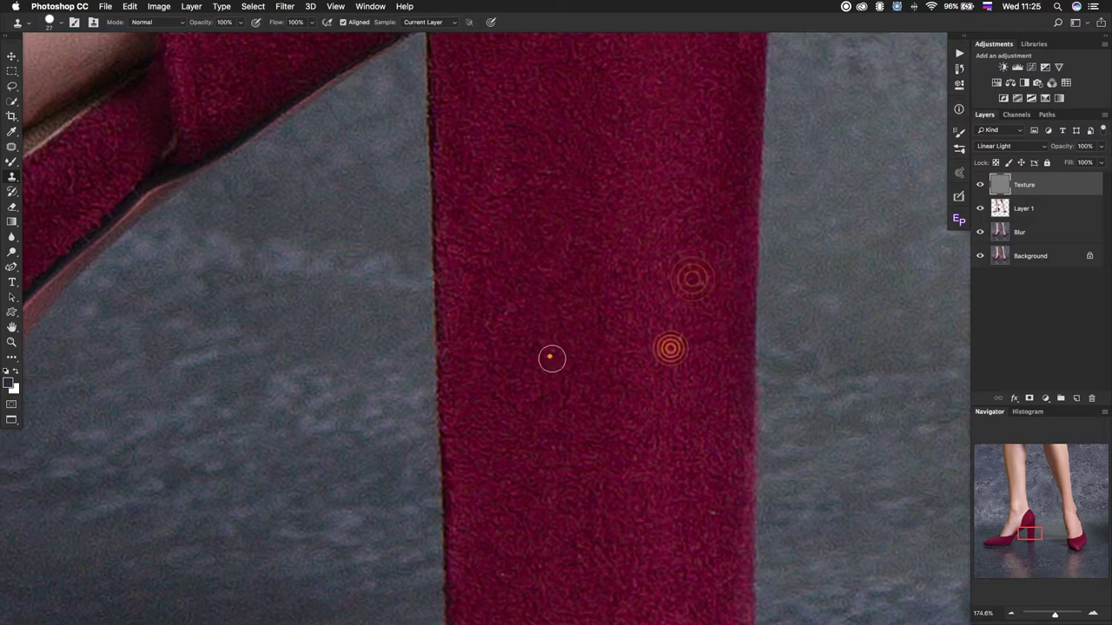
click(548, 352)
Clone out the final specks near the bottom of the heel.
drag(618, 426, 618, 280)
mouse_move(613, 381)
mouse_down()
mouse_move(602, 233)
mouse_move(599, 349)
mouse_up()
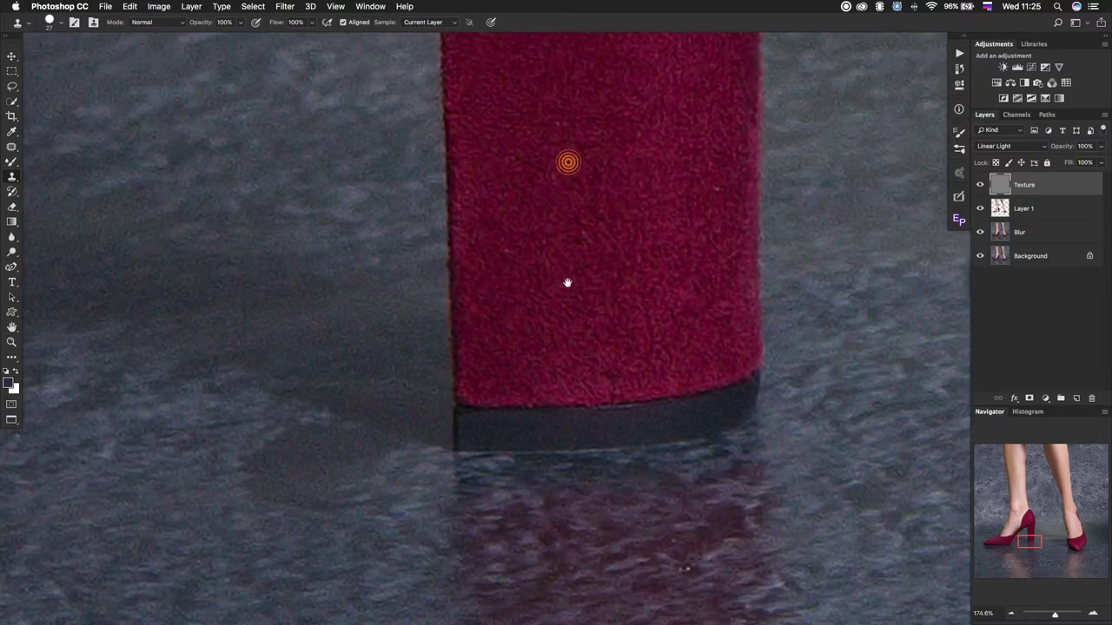
click(515, 322)
click(508, 263)
click(689, 228)
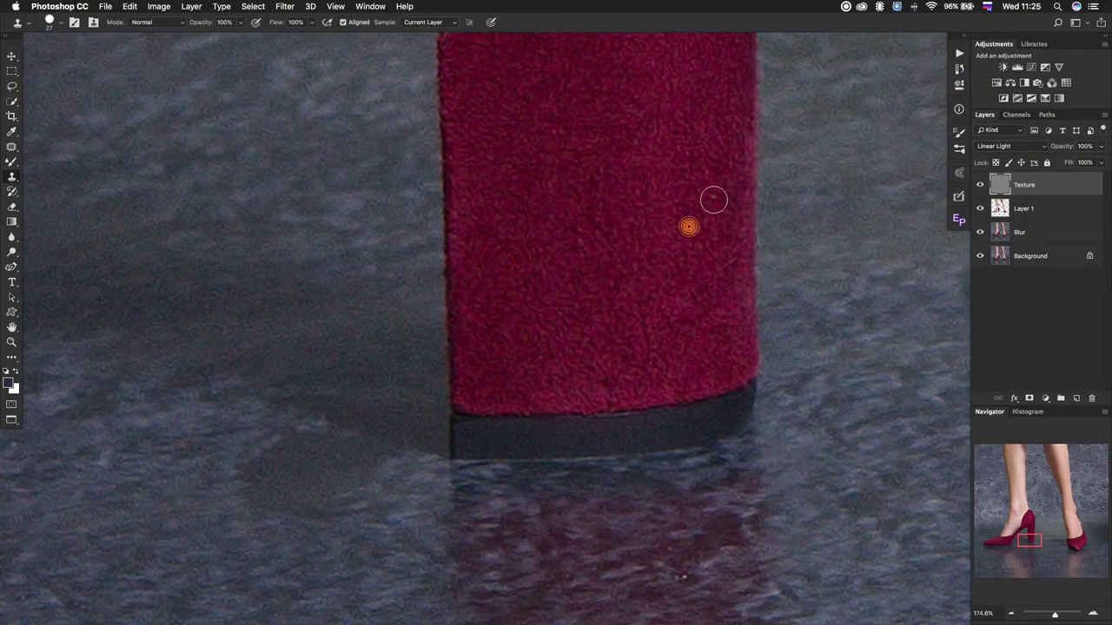
click(707, 165)
Zoom out and move the view up to the ankle and shoe opening.
drag(680, 233, 596, 198)
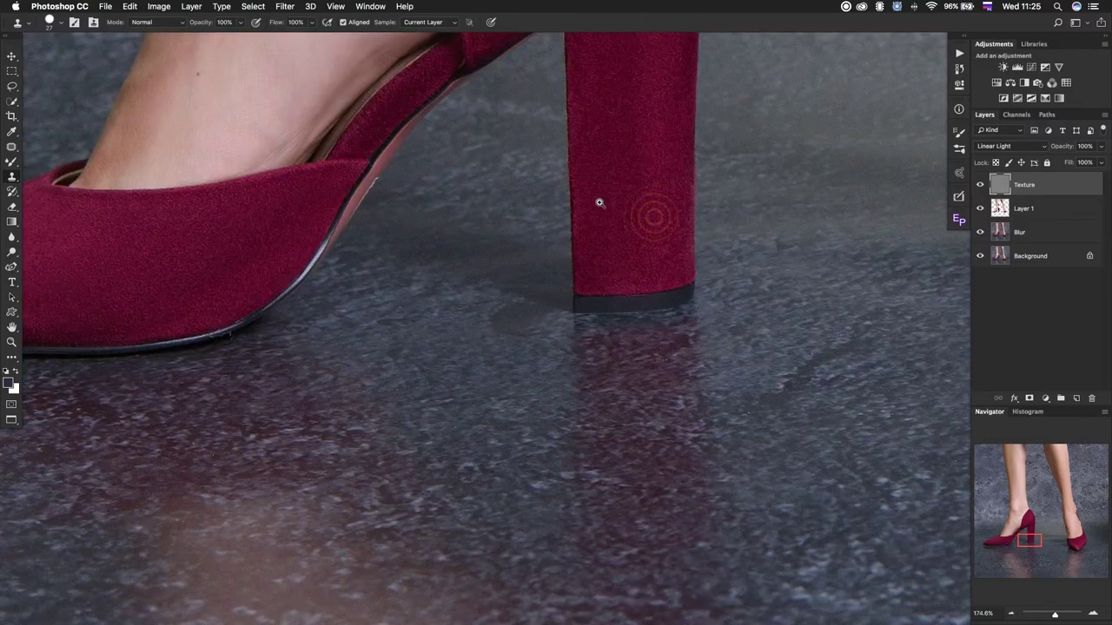
drag(287, 230, 306, 243)
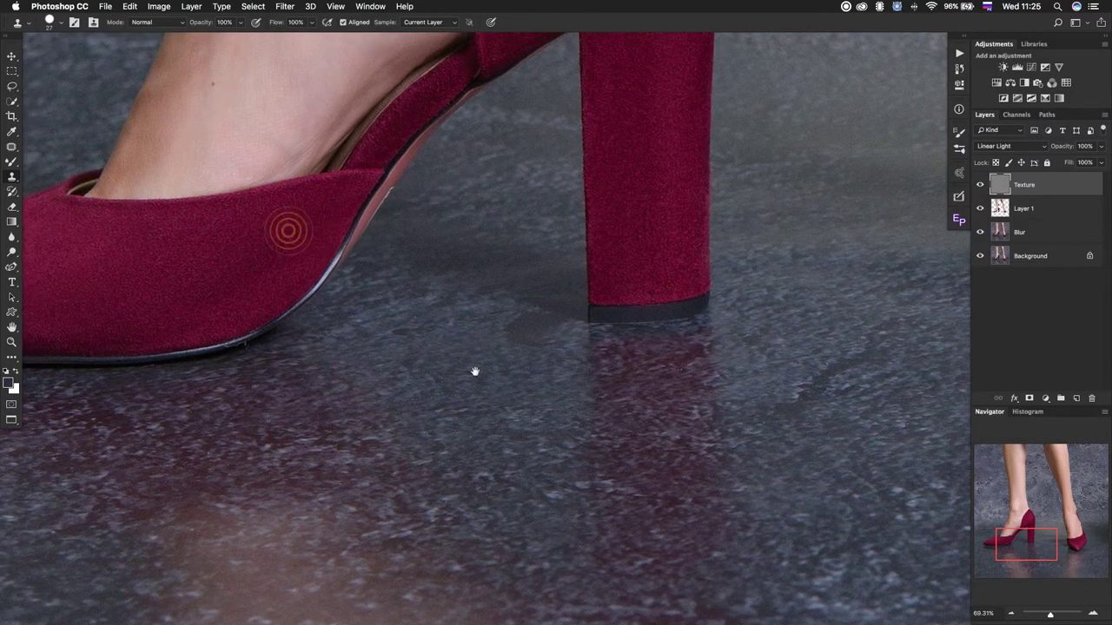
mouse_move(397, 372)
mouse_down()
mouse_move(472, 347)
mouse_move(665, 463)
mouse_up()
drag(252, 251, 523, 377)
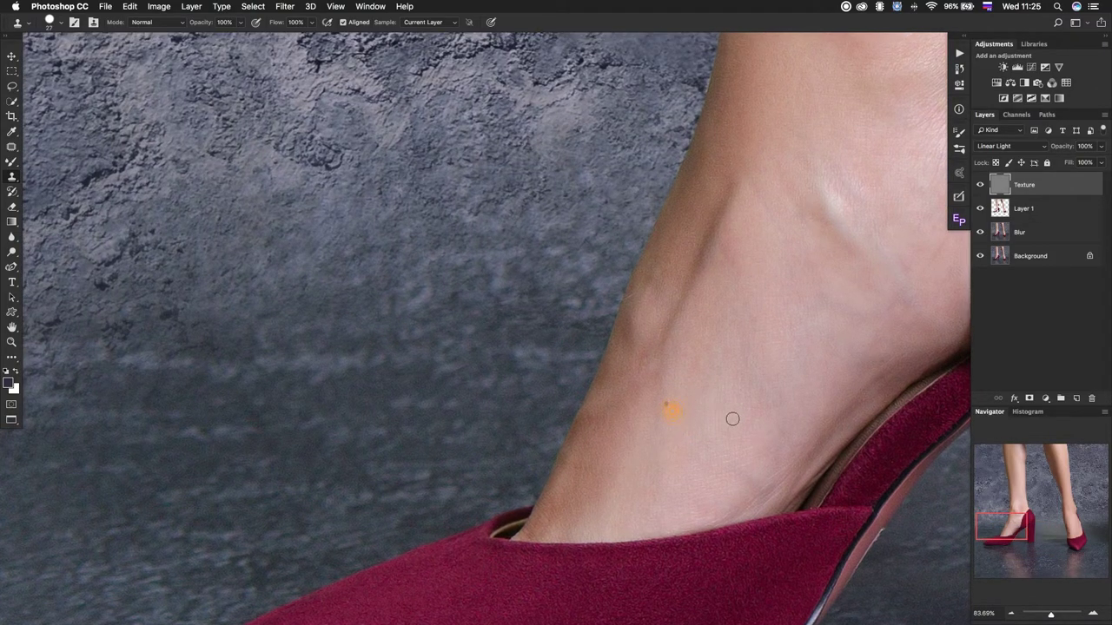
Clone out the mole on the skin just above the shoe.
ctrl+click(673, 413)
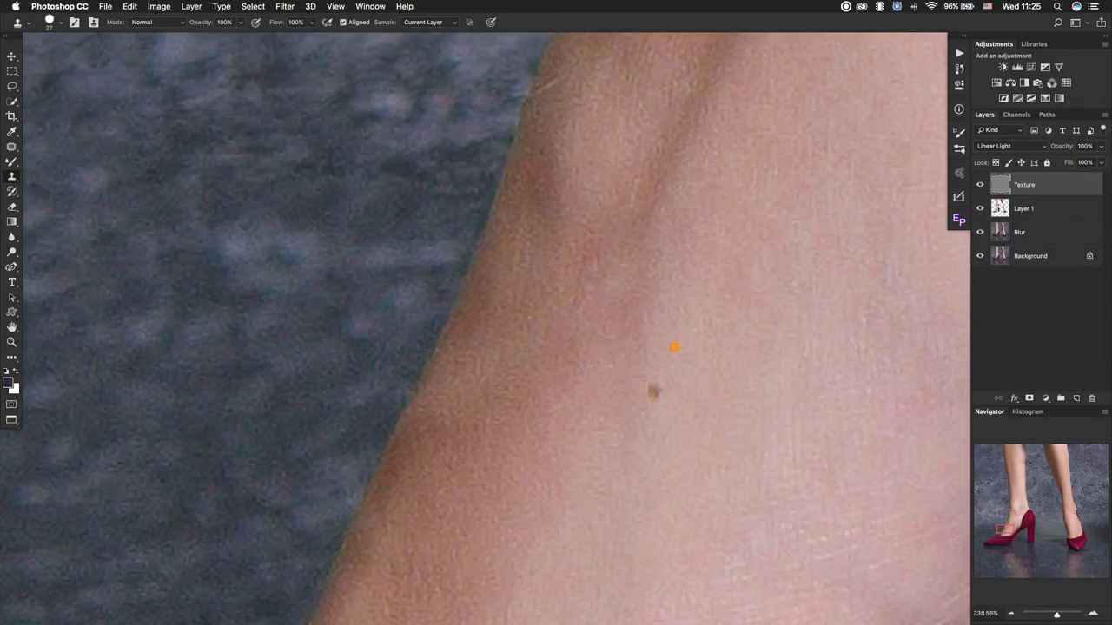
click(654, 391)
click(585, 380)
click(701, 376)
scroll(682, 374, left, 2)
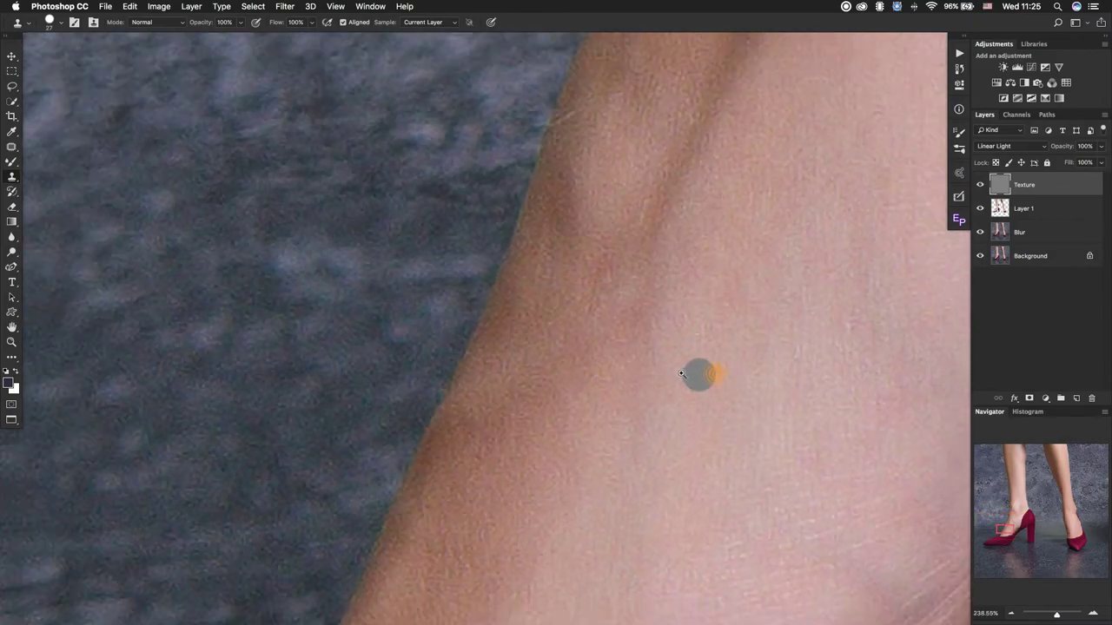
scroll(682, 373, left, 3)
Clone out a spot on the ankle above the shoe.
drag(826, 255, 695, 354)
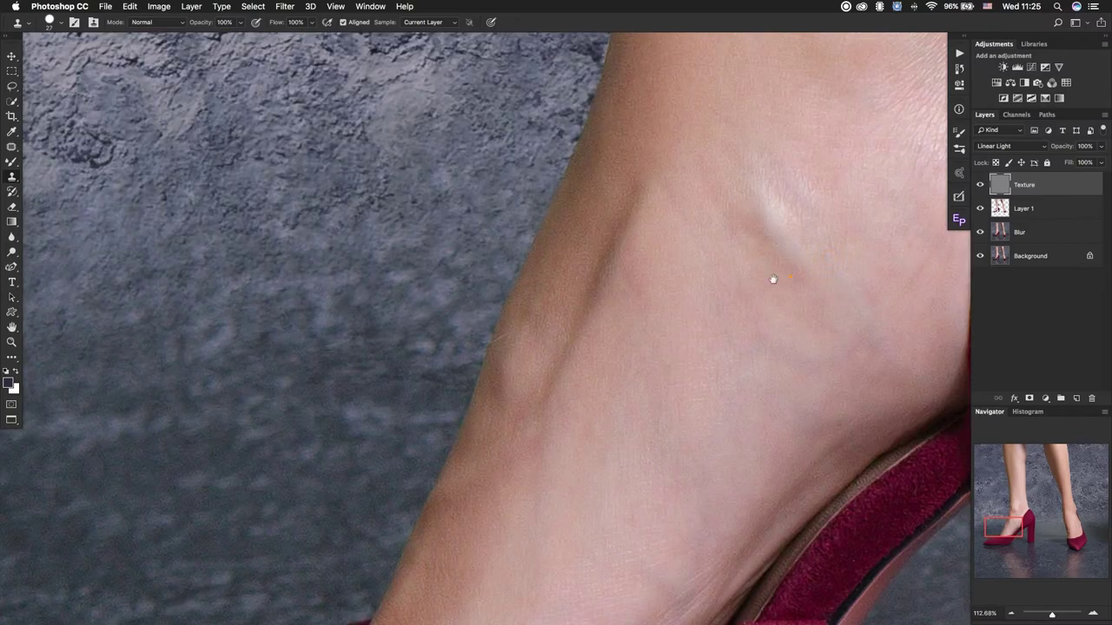
drag(772, 278, 637, 397)
drag(686, 276, 677, 309)
drag(616, 350, 576, 307)
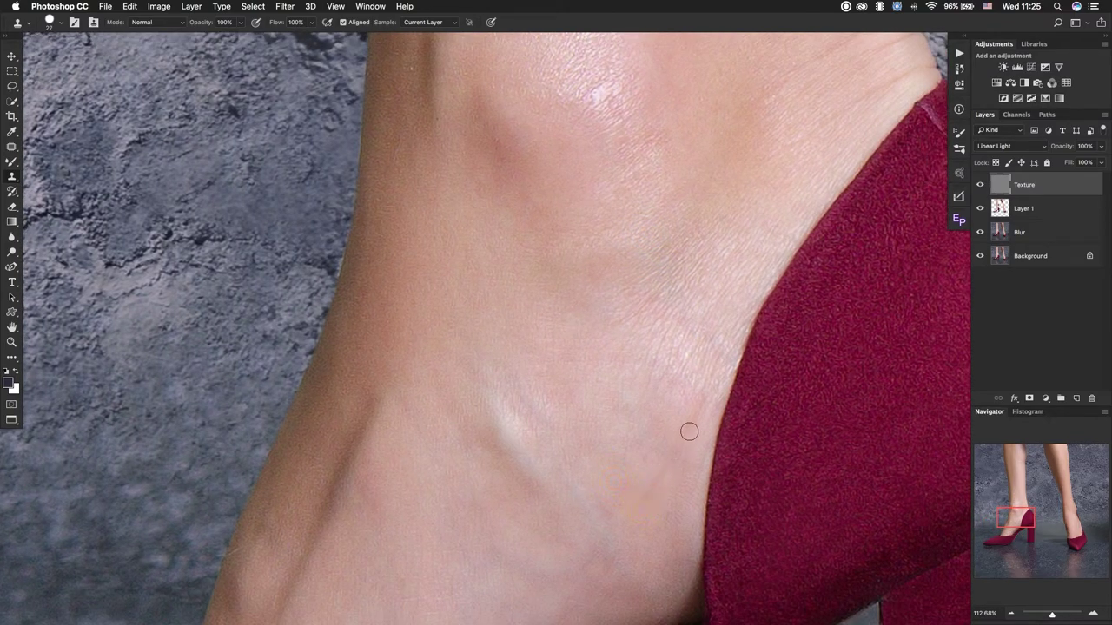
click(521, 224)
Clone out ankle blemishes near the leg's edge with a smaller brush.
drag(529, 360, 537, 426)
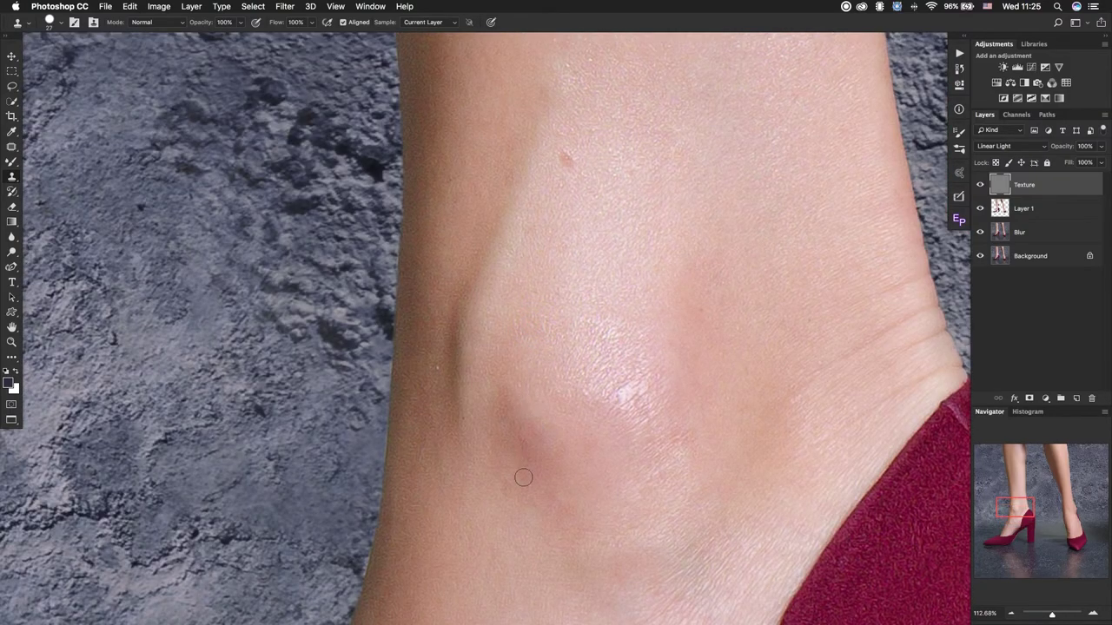
drag(535, 474, 404, 374)
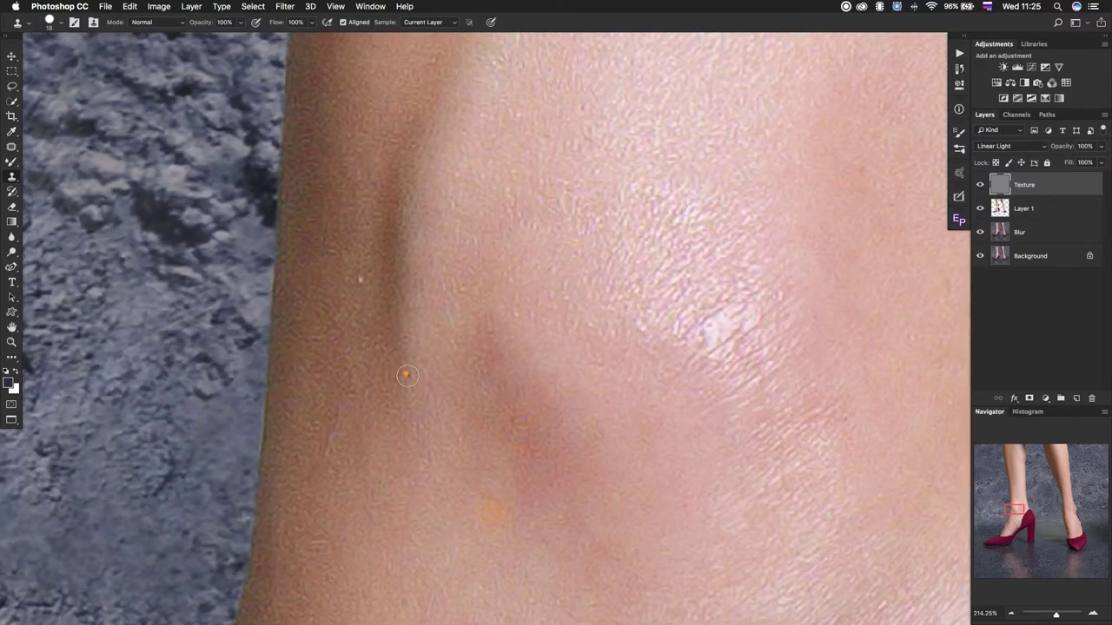
click(362, 323)
drag(335, 422, 335, 459)
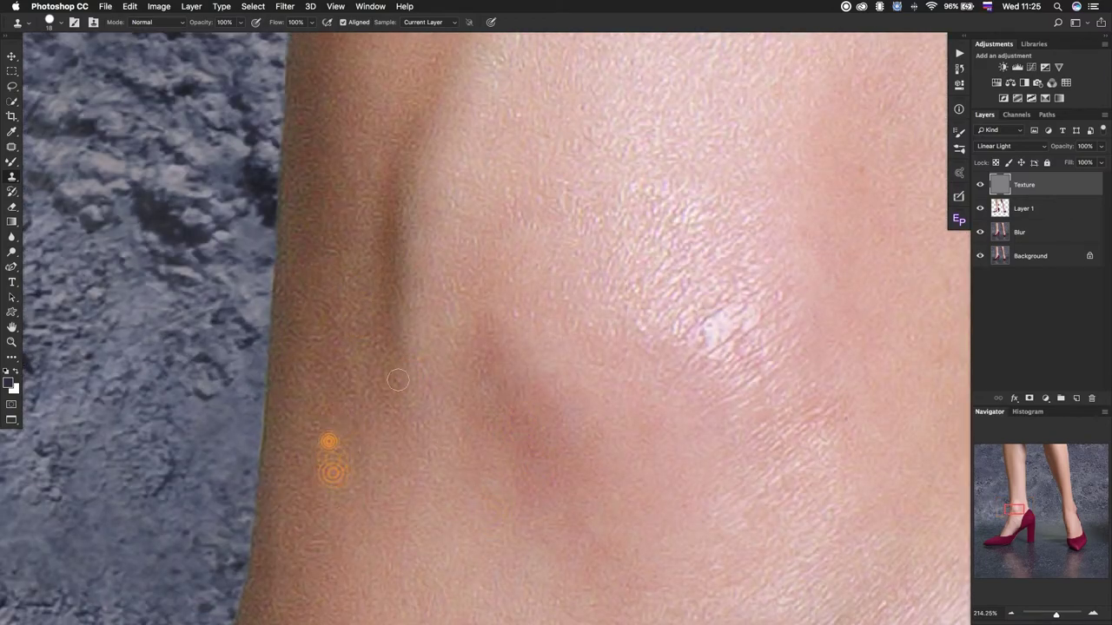
click(736, 239)
drag(641, 298, 424, 384)
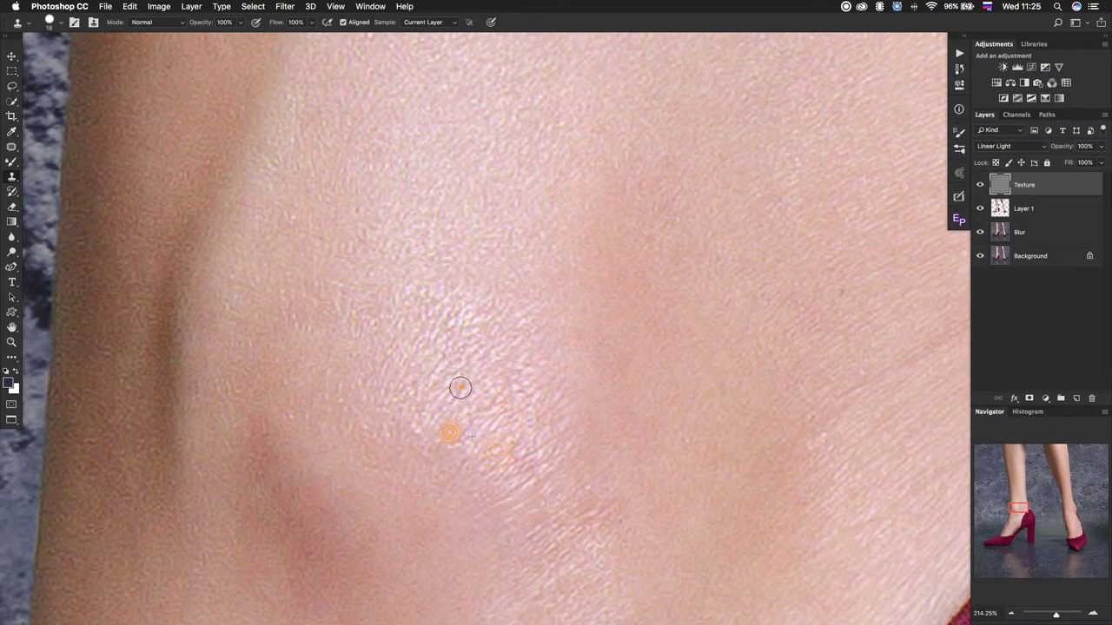
mouse_move(770, 270)
mouse_down()
mouse_move(602, 422)
mouse_move(607, 301)
mouse_up()
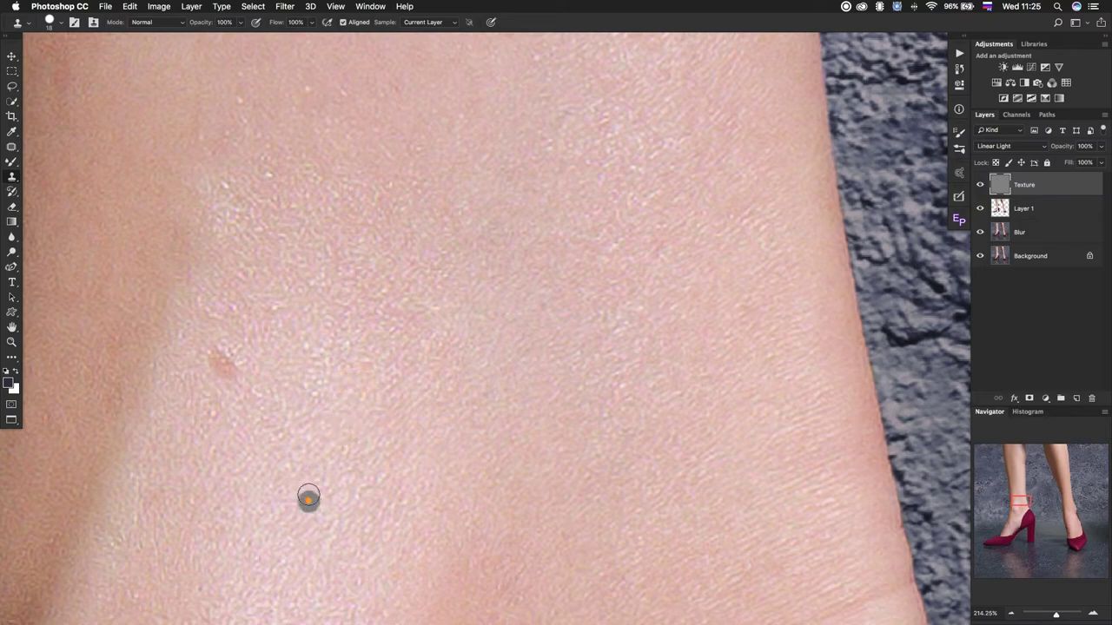
Clone out the small reddish blemishes on the shin.
click(217, 364)
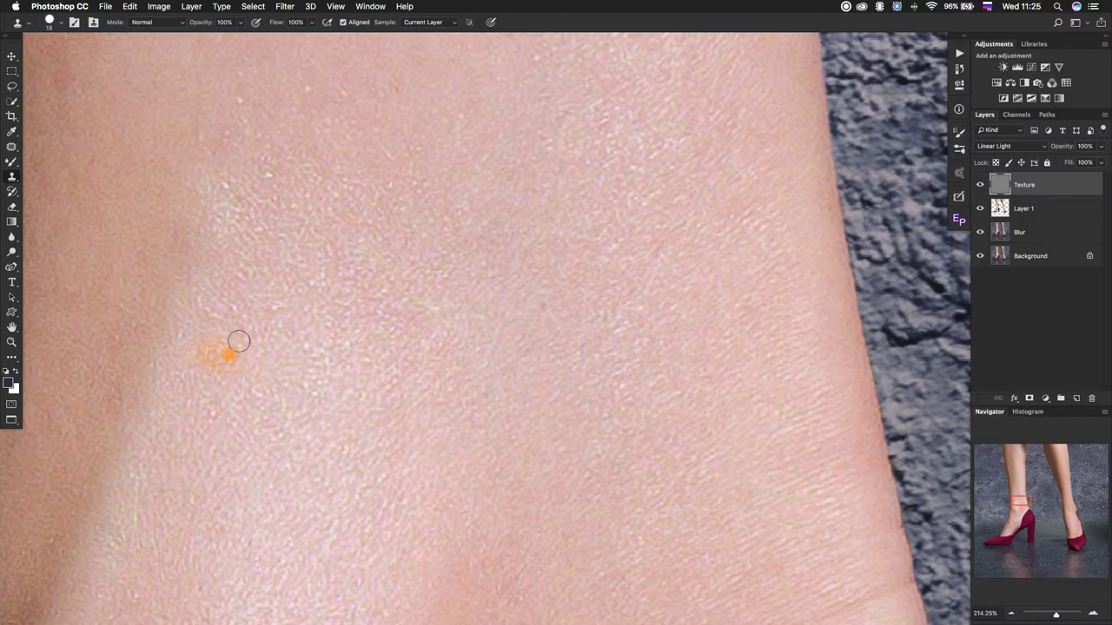
drag(492, 313, 645, 321)
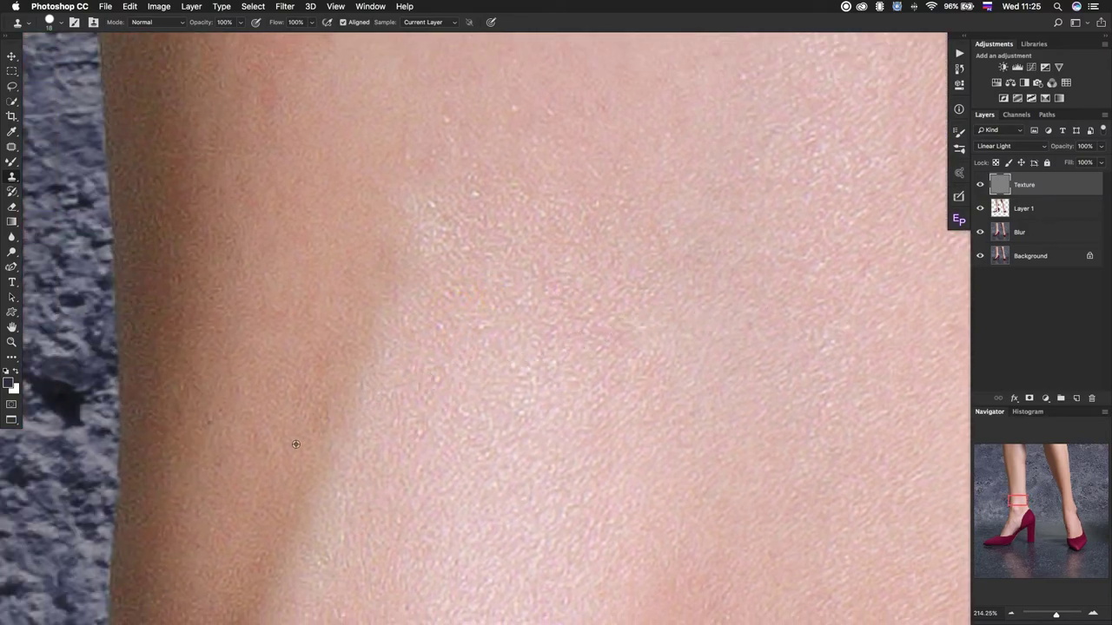
scroll(660, 278, right, 10)
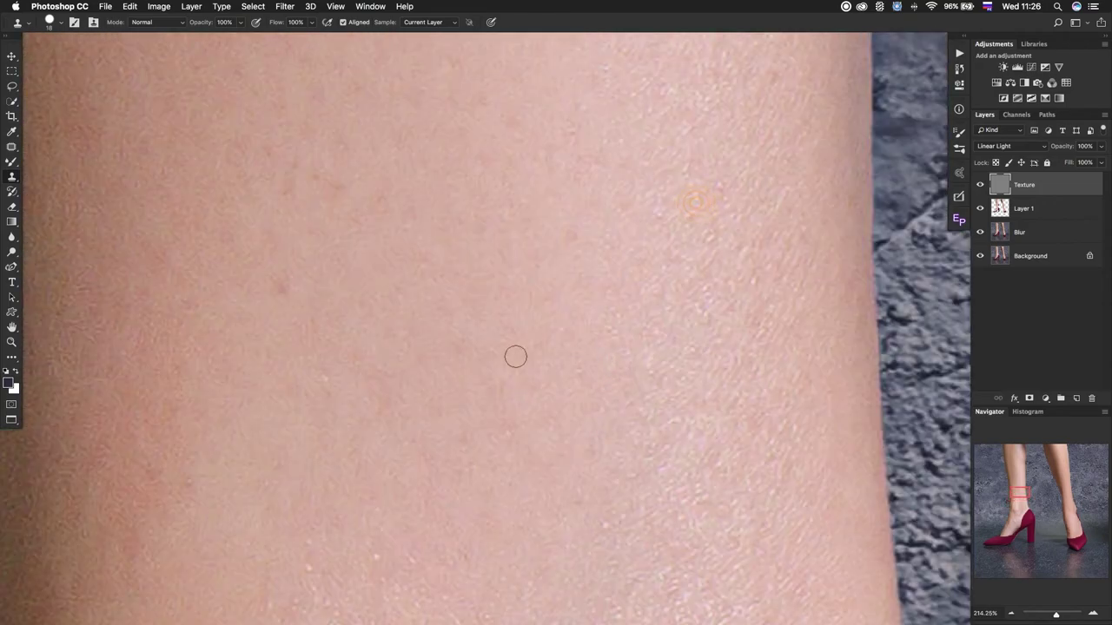
click(285, 285)
scroll(467, 352, left, 10)
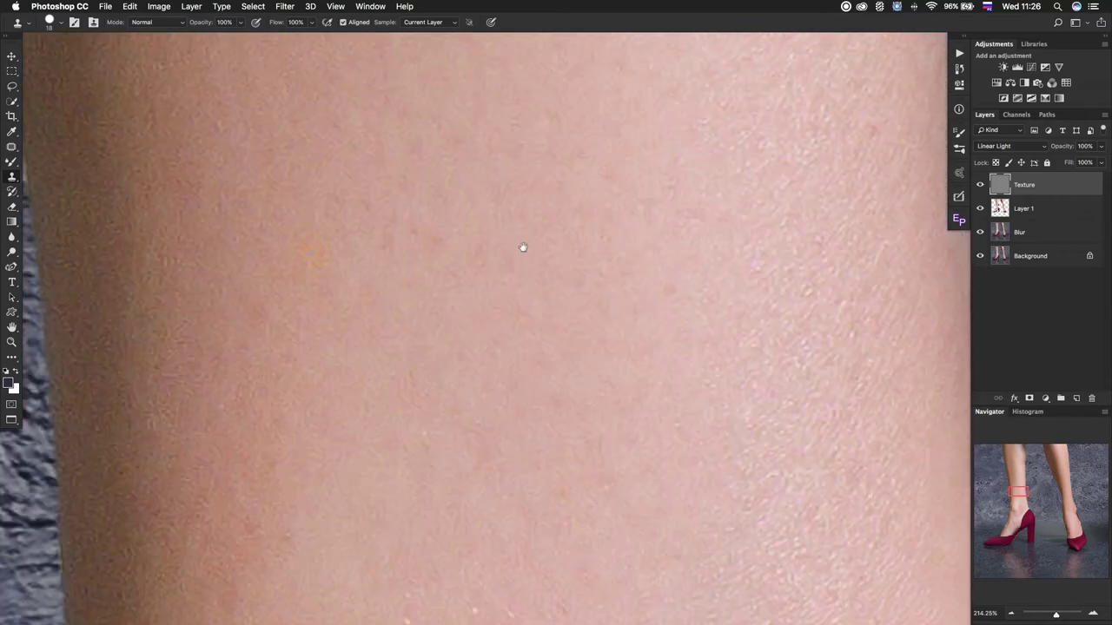
scroll(555, 385, right, 2)
scroll(544, 432, left, 3)
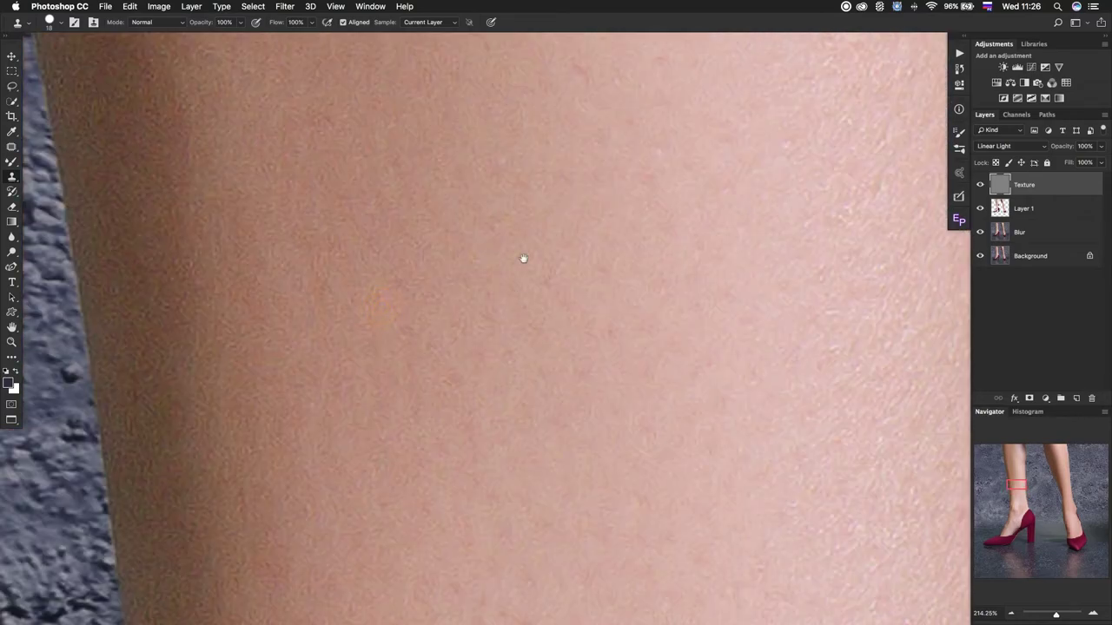
scroll(523, 258, right, 1)
scroll(521, 434, right, 10)
scroll(566, 260, left, 10)
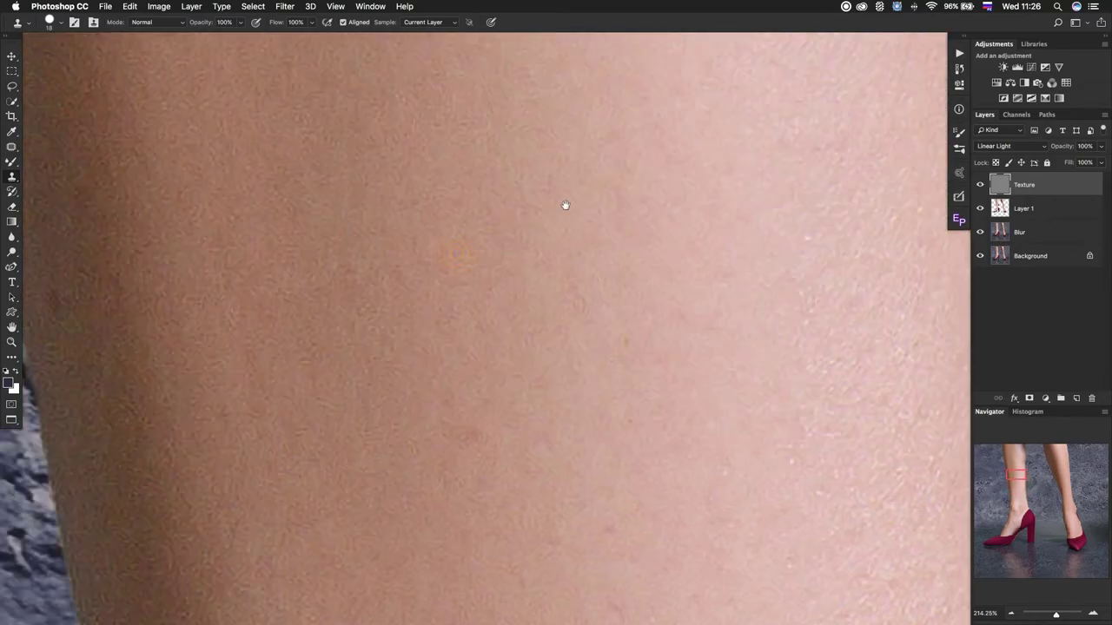
scroll(608, 304, down, 2)
Clone out spots near the leg's outer edge and along the shin.
drag(472, 248, 673, 260)
click(296, 392)
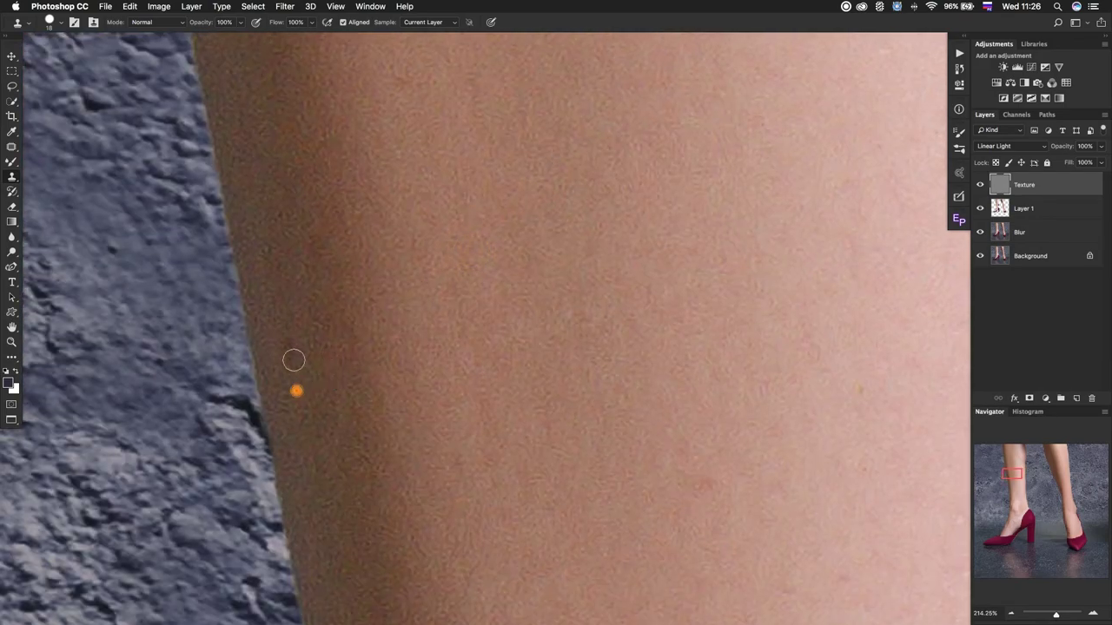
click(291, 339)
scroll(675, 357, right, 3)
scroll(687, 275, right, 3)
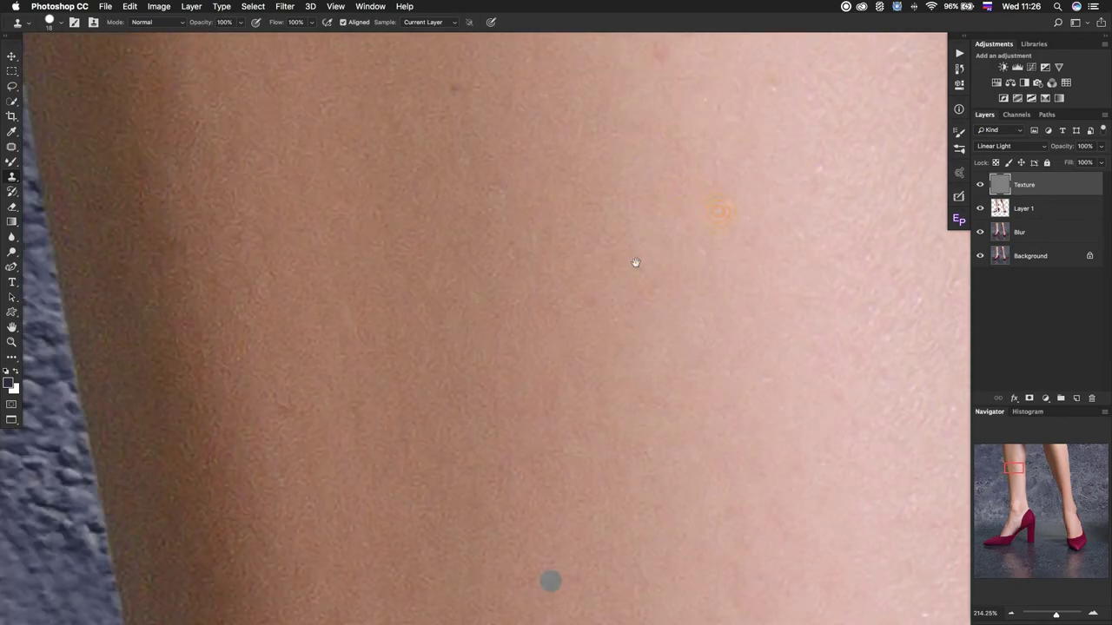
scroll(635, 260, right, 2)
drag(556, 451, 469, 435)
click(457, 385)
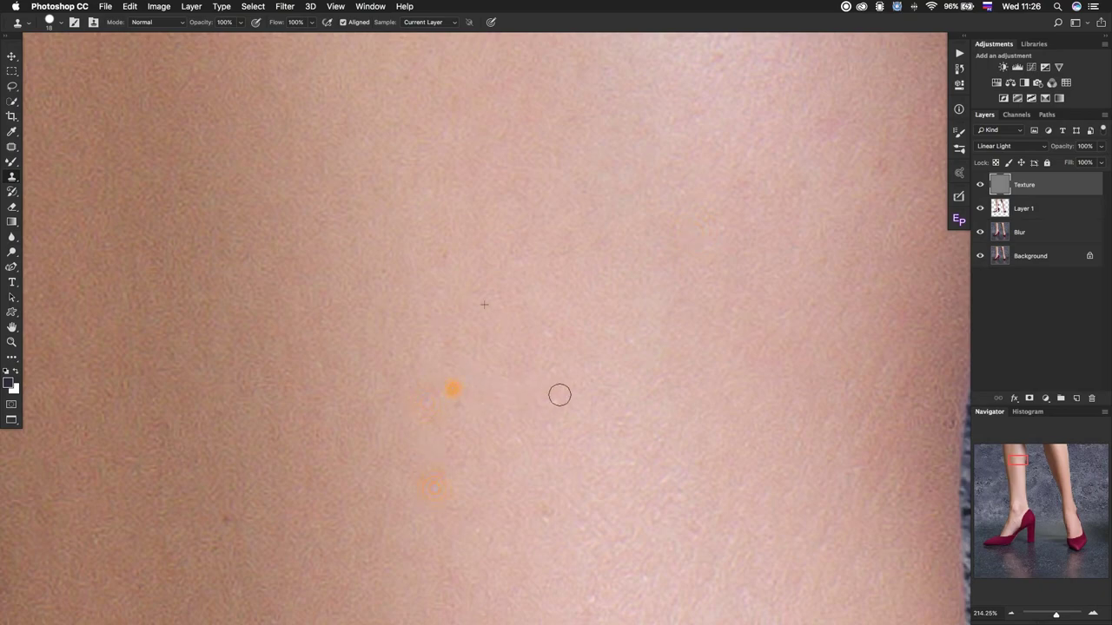
click(563, 518)
click(218, 534)
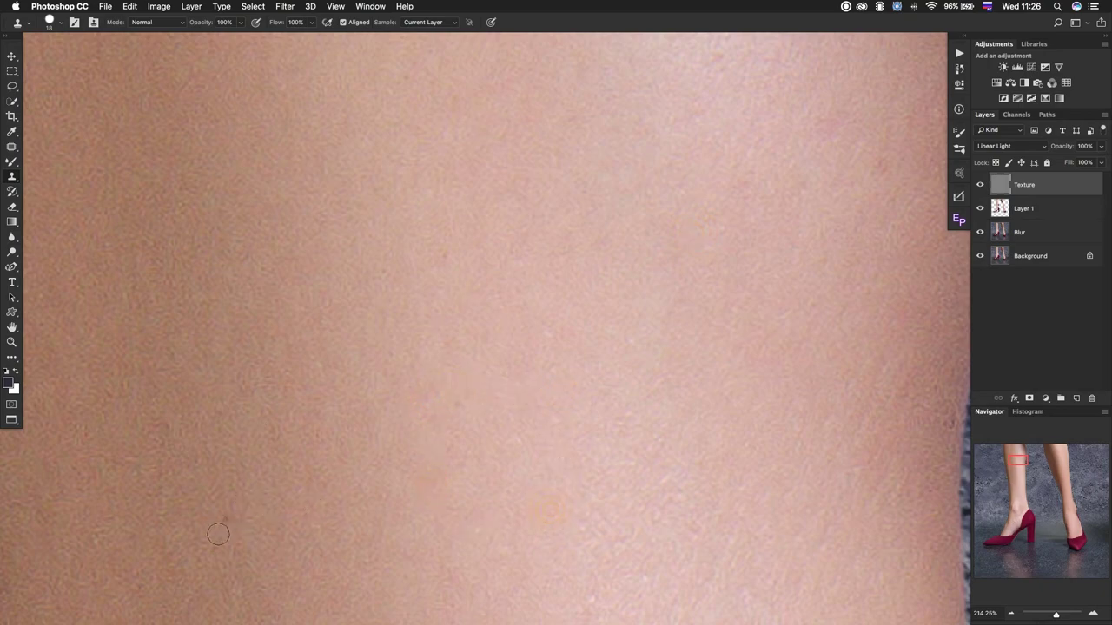
Zoom out to see the whole leg and move the view to the top of the image.
alt+click(573, 286)
alt+click(553, 248)
drag(505, 204, 489, 431)
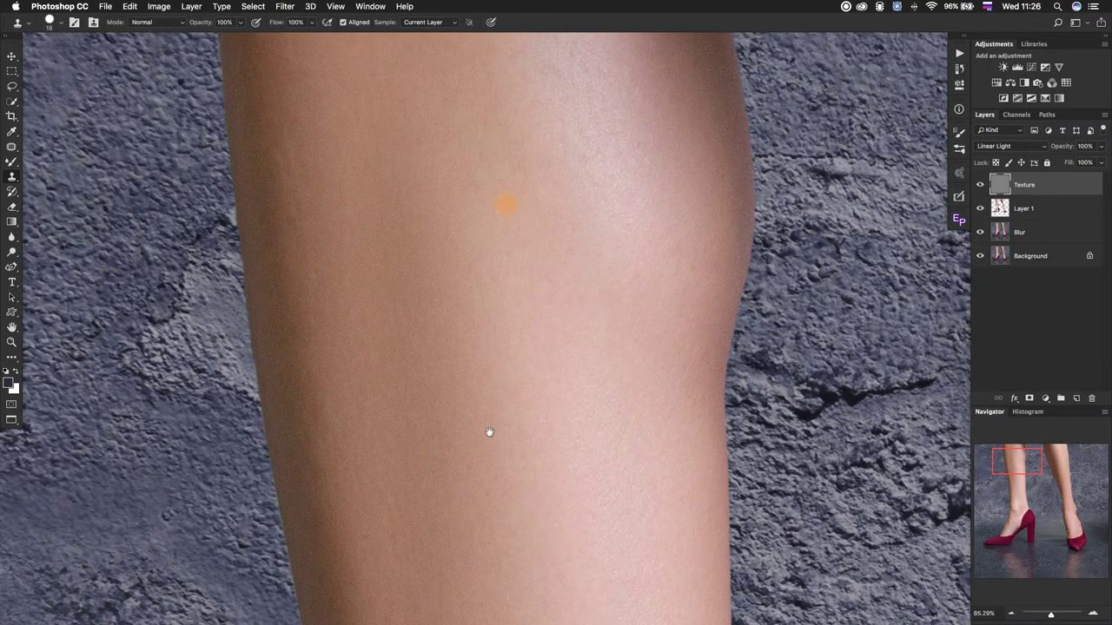
drag(475, 391, 454, 439)
drag(625, 217, 632, 353)
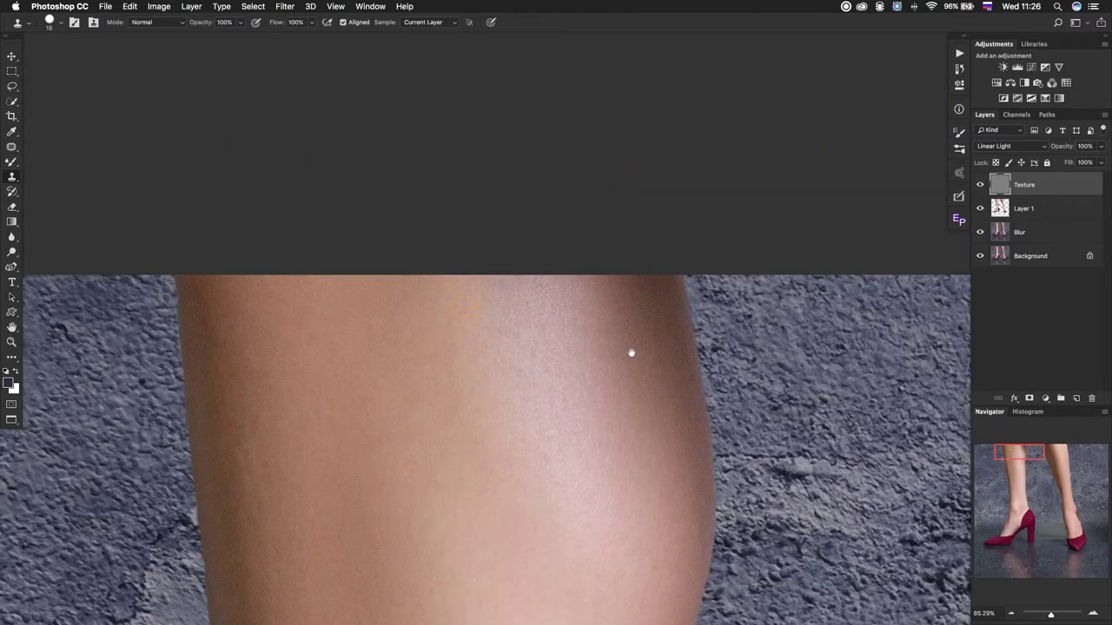
Clone out a light streak and a dark spot on the other leg's skin.
click(1058, 457)
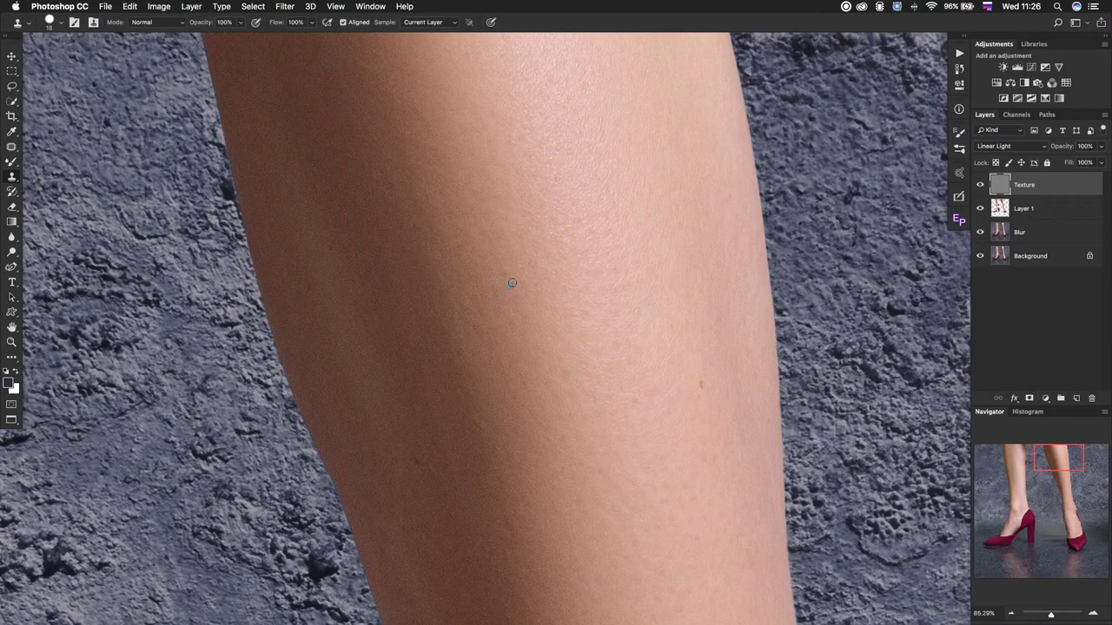
mouse_move(497, 276)
mouse_down()
mouse_move(539, 282)
mouse_move(538, 295)
mouse_up()
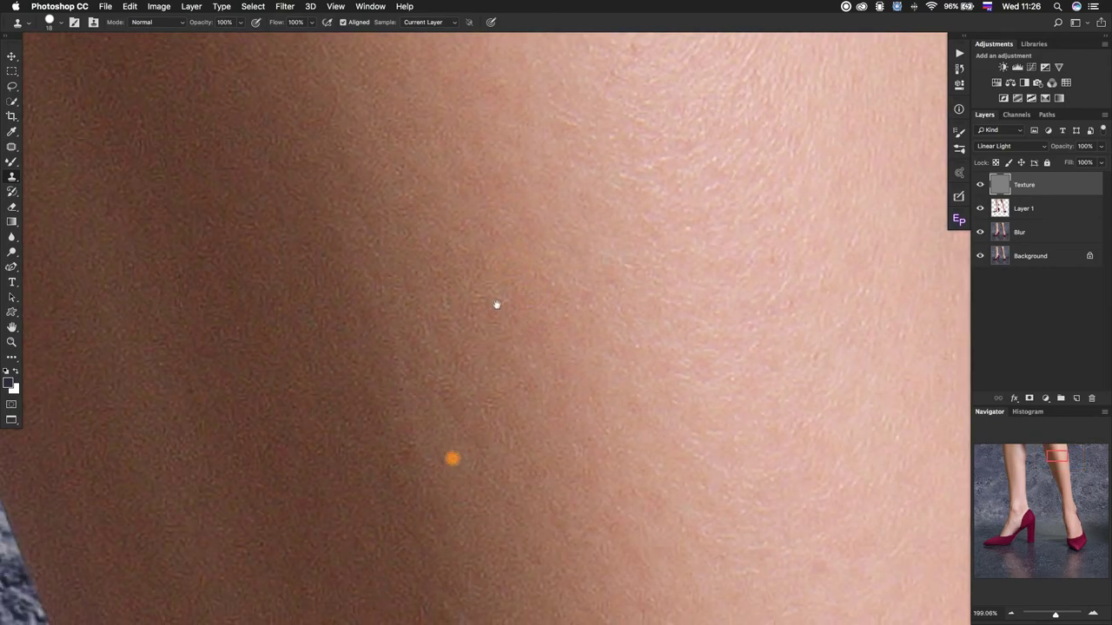
scroll(496, 303, down, 5)
alt+click(462, 245)
click(496, 390)
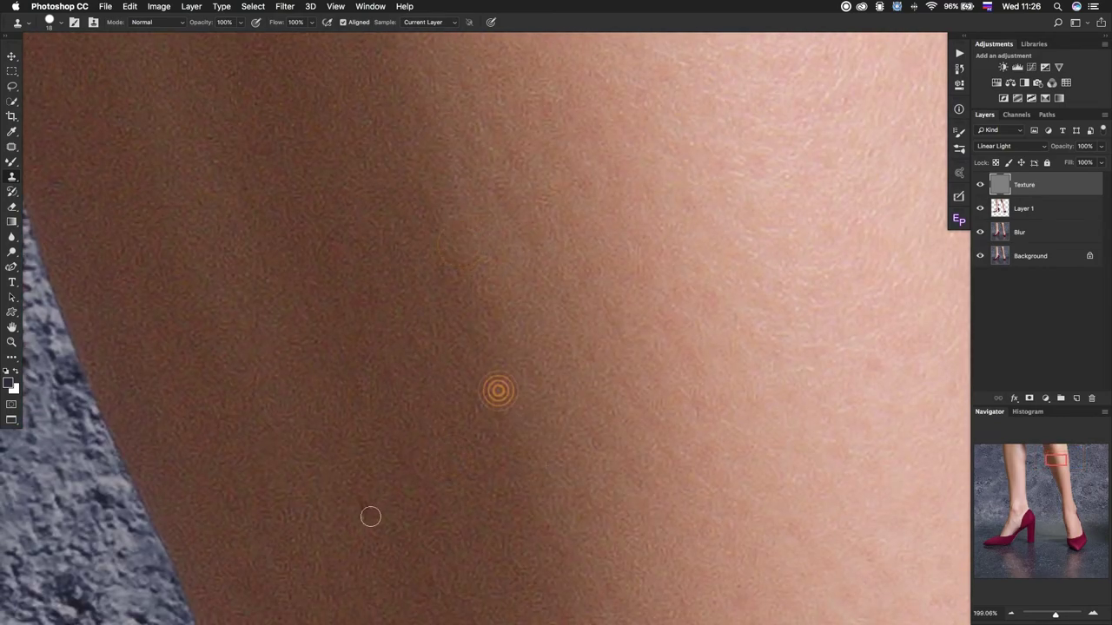
click(364, 509)
Clone out the small orange spot near the leg's outer edge.
drag(749, 298, 389, 248)
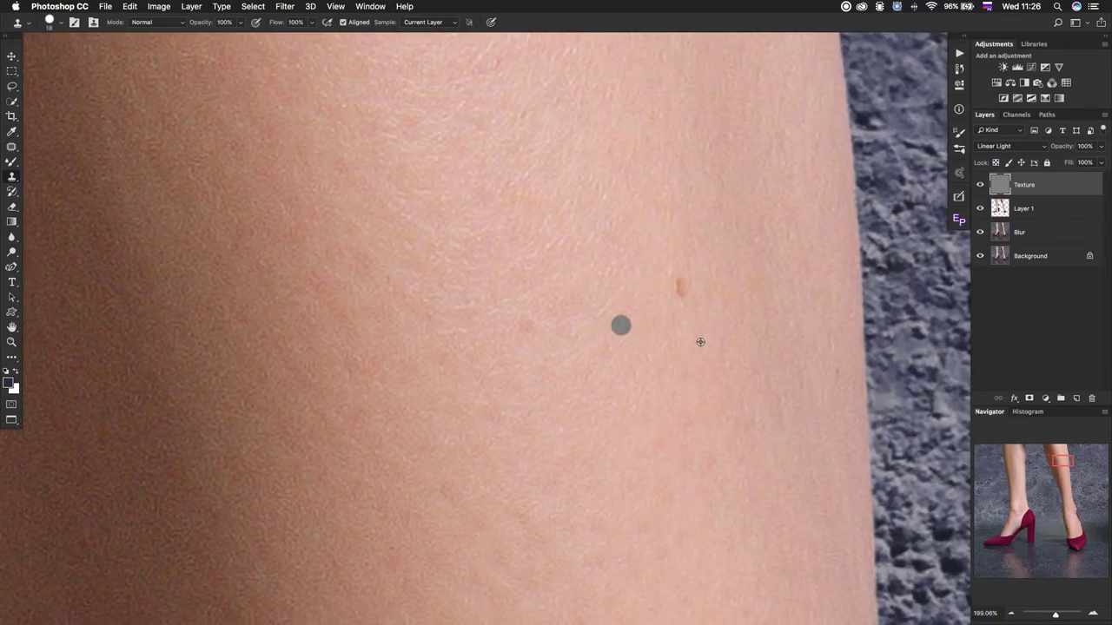
click(678, 335)
drag(590, 466, 615, 191)
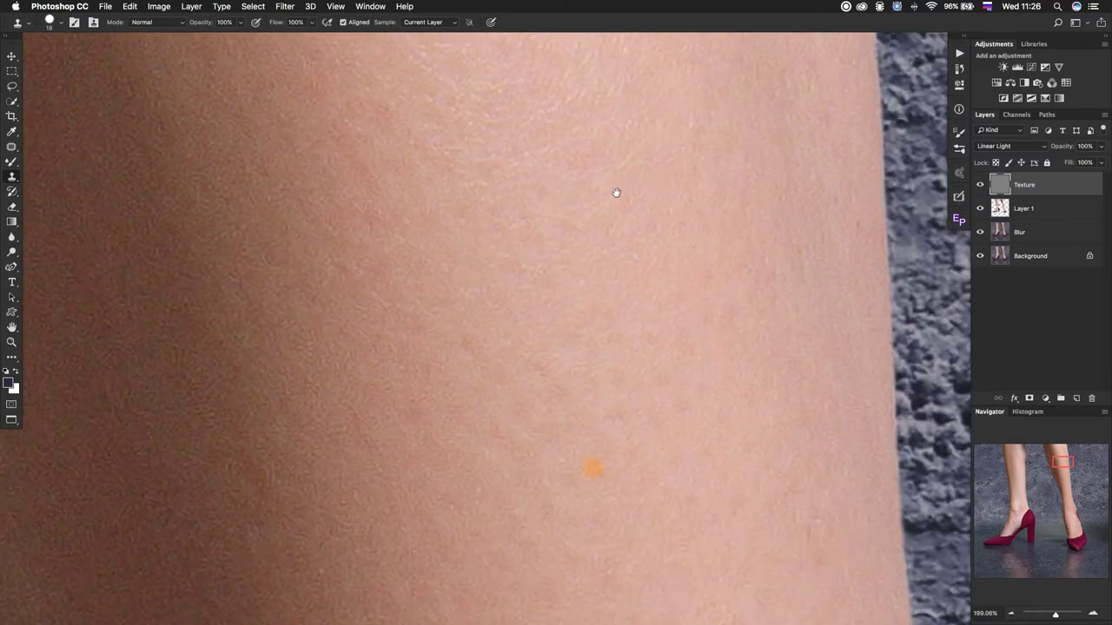
drag(533, 409, 573, 330)
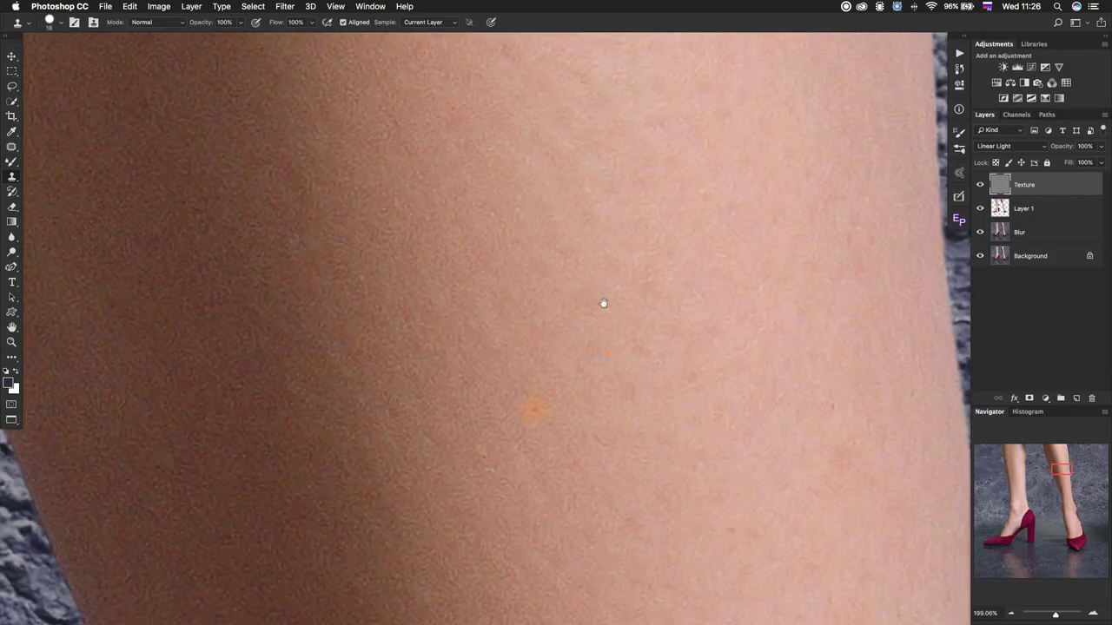
scroll(573, 330, right, 3)
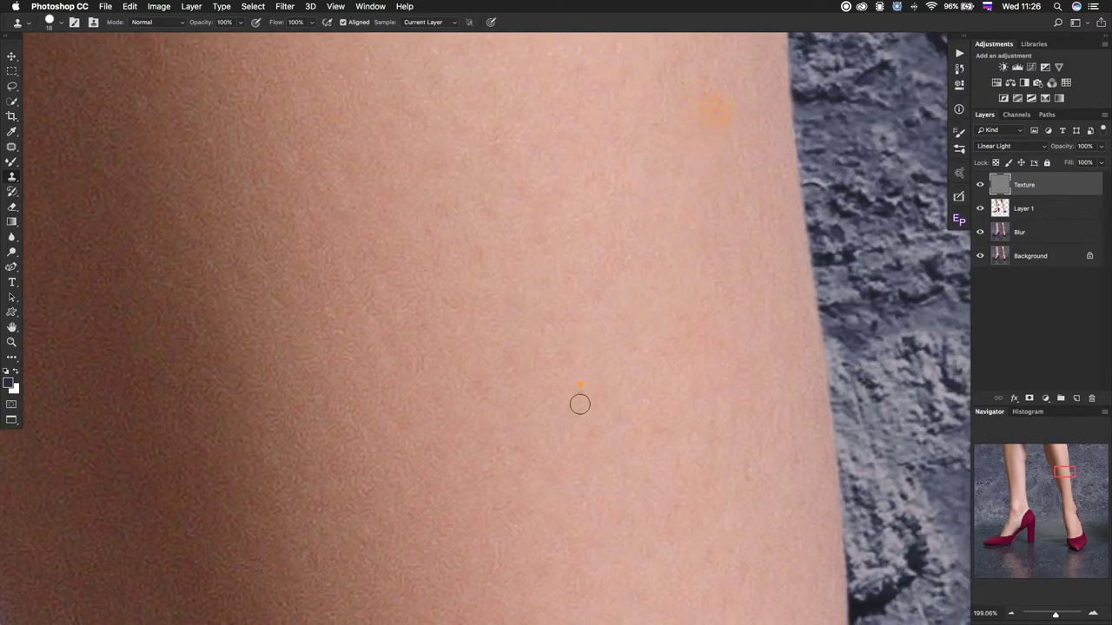
Clone out several spots along the shin.
mouse_move(573, 382)
mouse_down()
mouse_move(595, 286)
mouse_move(669, 218)
mouse_up()
drag(630, 367, 630, 253)
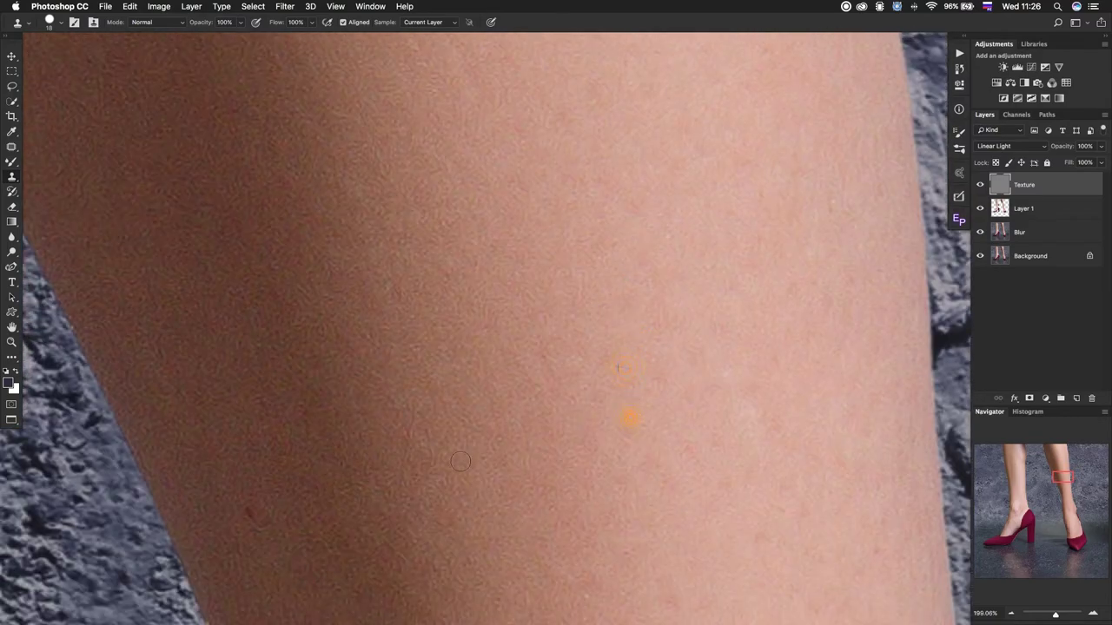
mouse_move(666, 466)
mouse_down()
mouse_move(660, 373)
mouse_move(574, 266)
mouse_move(614, 192)
mouse_up()
click(691, 165)
click(783, 206)
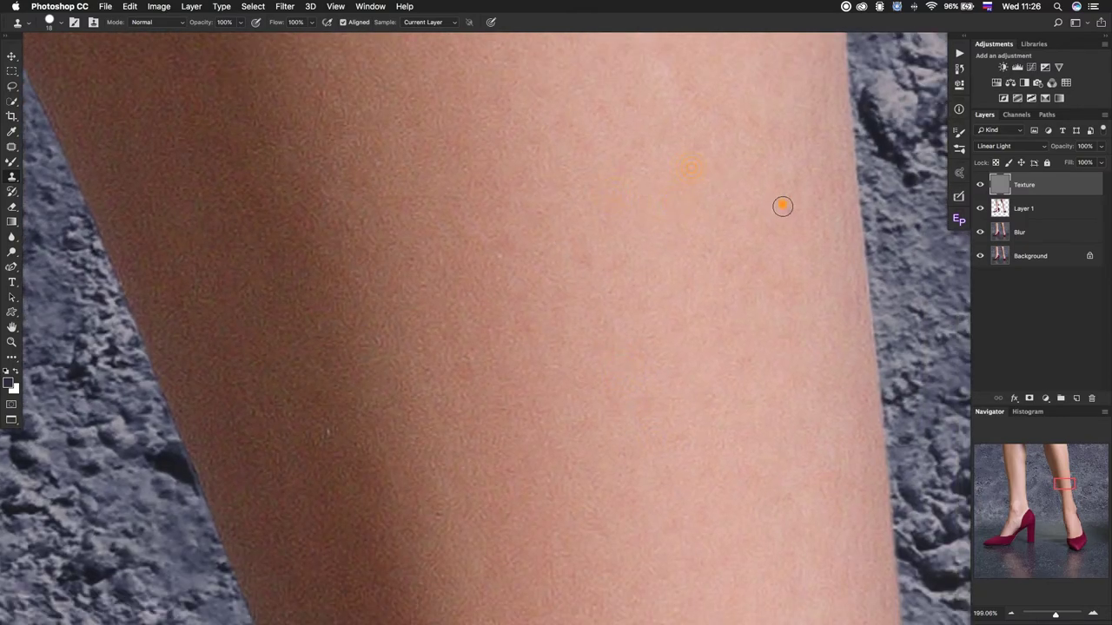
click(325, 434)
click(361, 447)
click(325, 328)
Clone over leg blemishes and paint clean skin texture down the leg's left side.
mouse_move(606, 452)
mouse_down()
mouse_move(605, 308)
mouse_move(651, 281)
mouse_move(590, 164)
mouse_up()
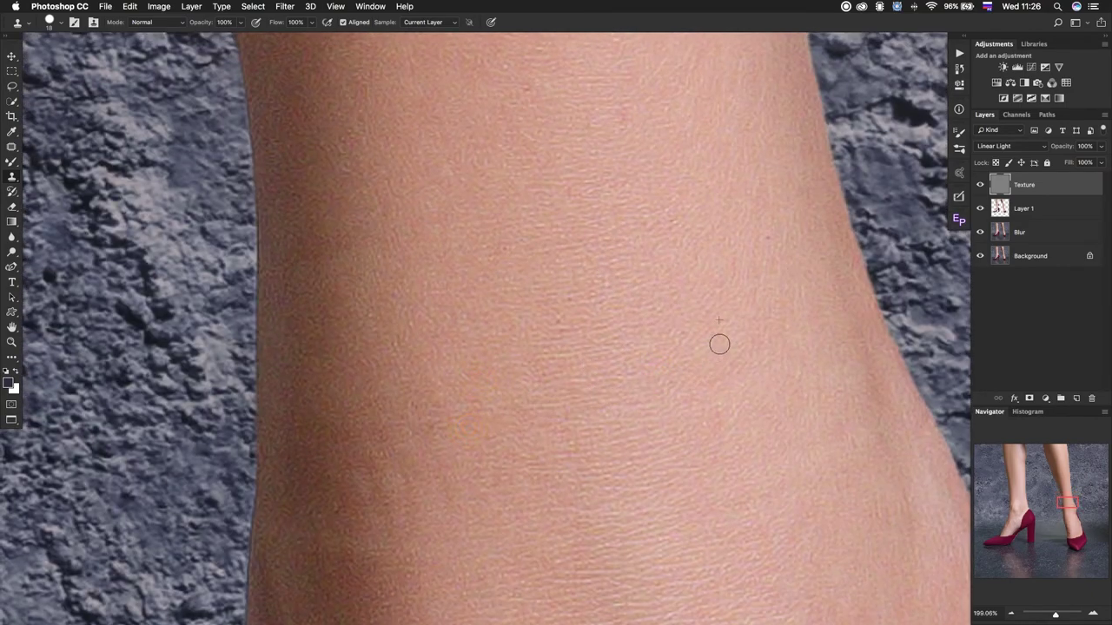
click(761, 235)
click(532, 96)
drag(541, 387, 544, 202)
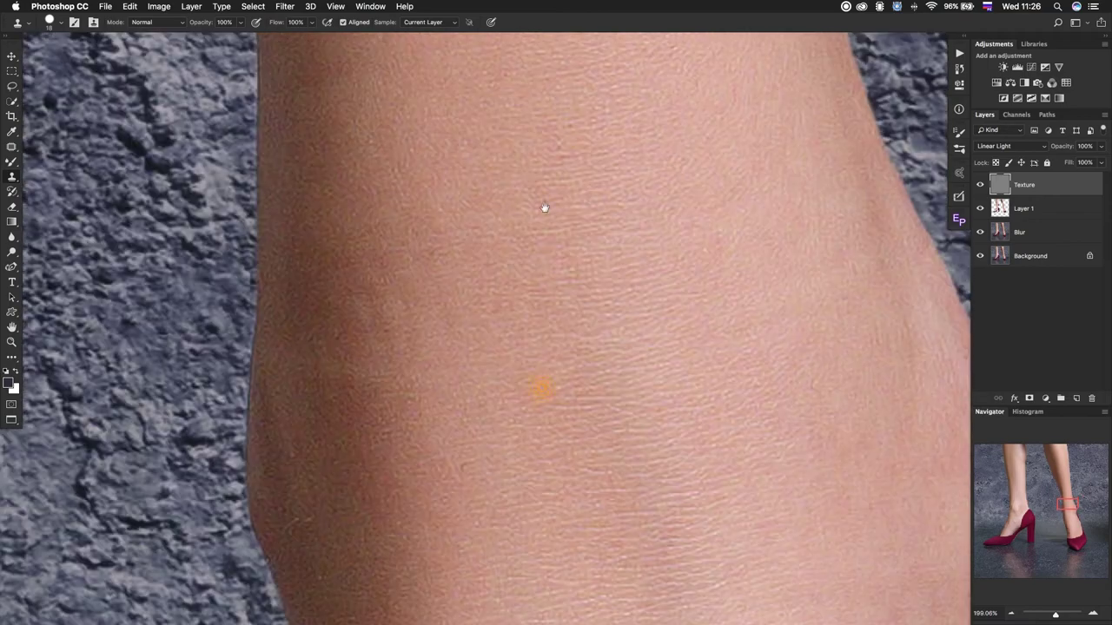
click(365, 215)
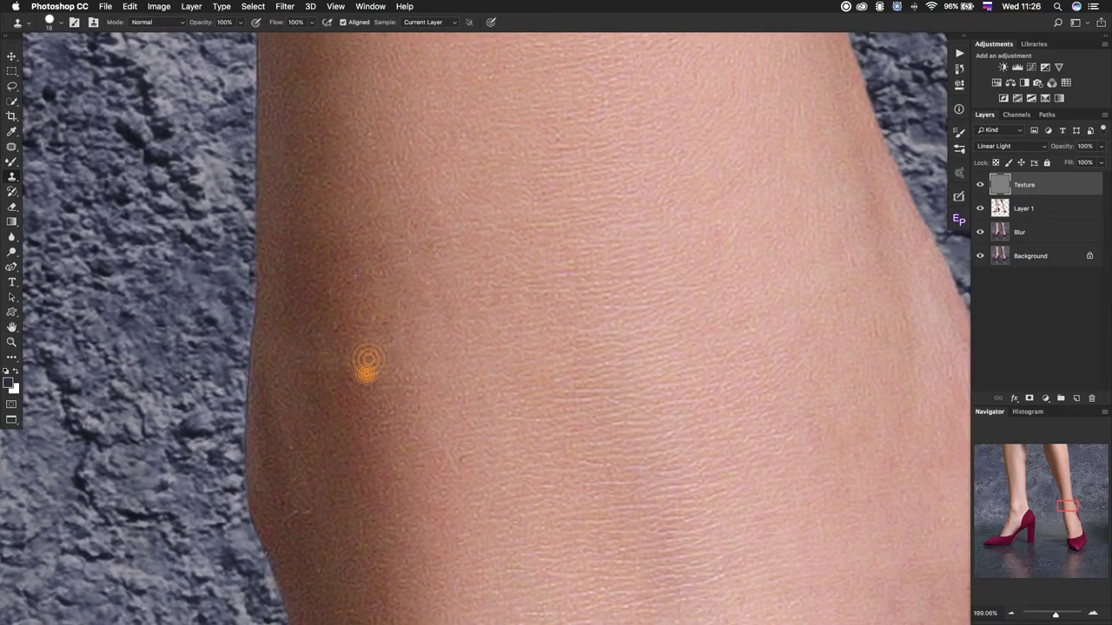
drag(356, 296, 326, 360)
Clone over a cluster of small blemishes on the leg skin.
alt+click(831, 266)
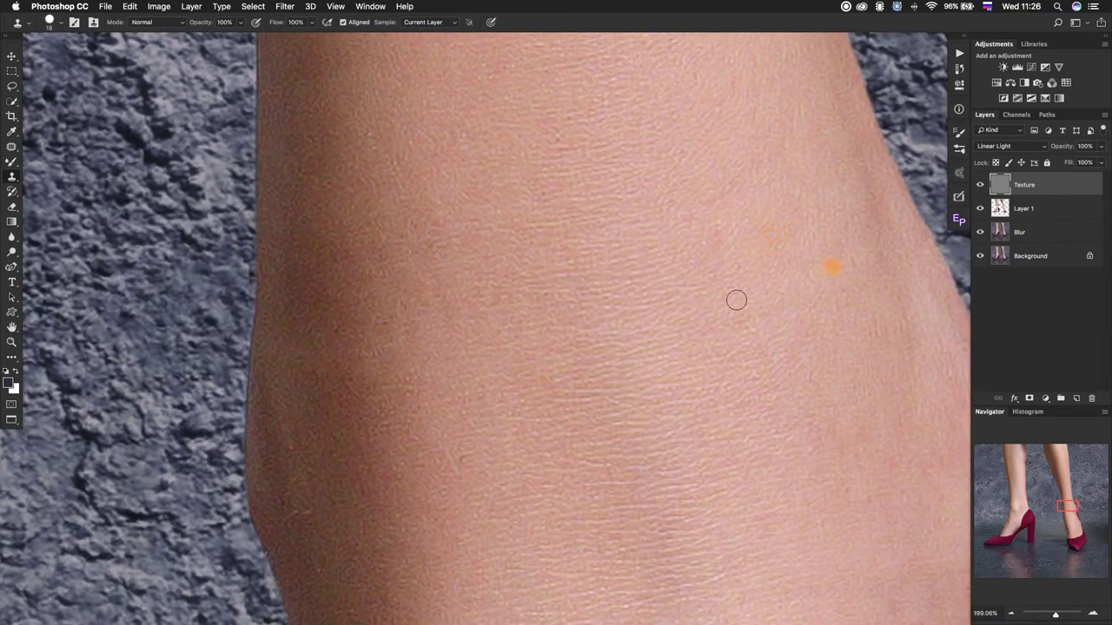
click(599, 232)
click(384, 252)
click(389, 323)
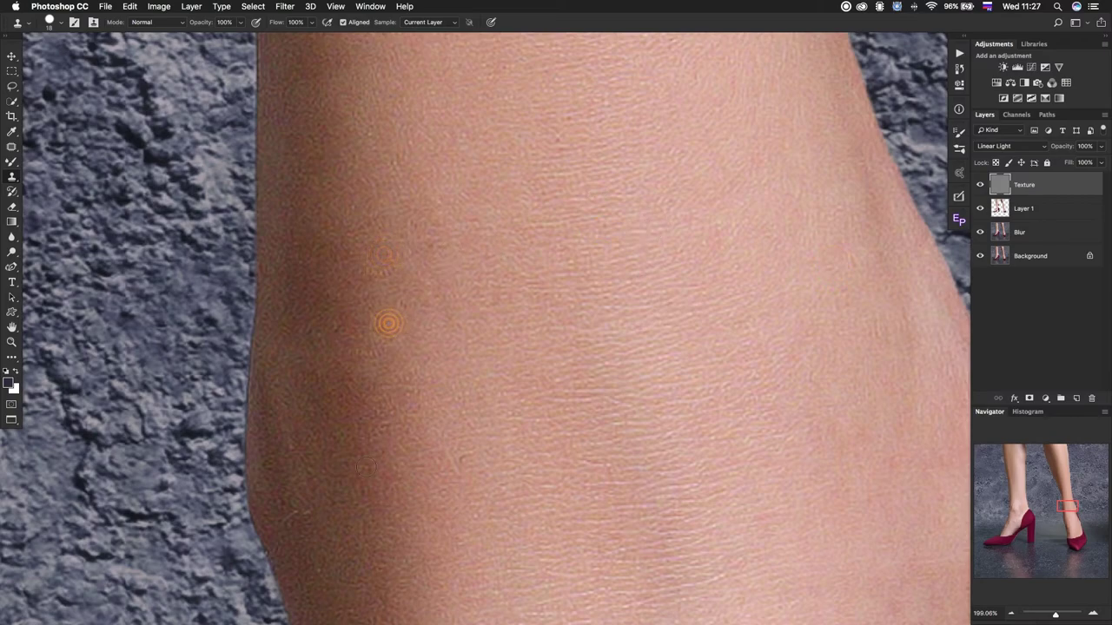
click(343, 476)
click(293, 448)
click(297, 513)
Clone over blemishes on the lower leg and near its left edge.
click(315, 566)
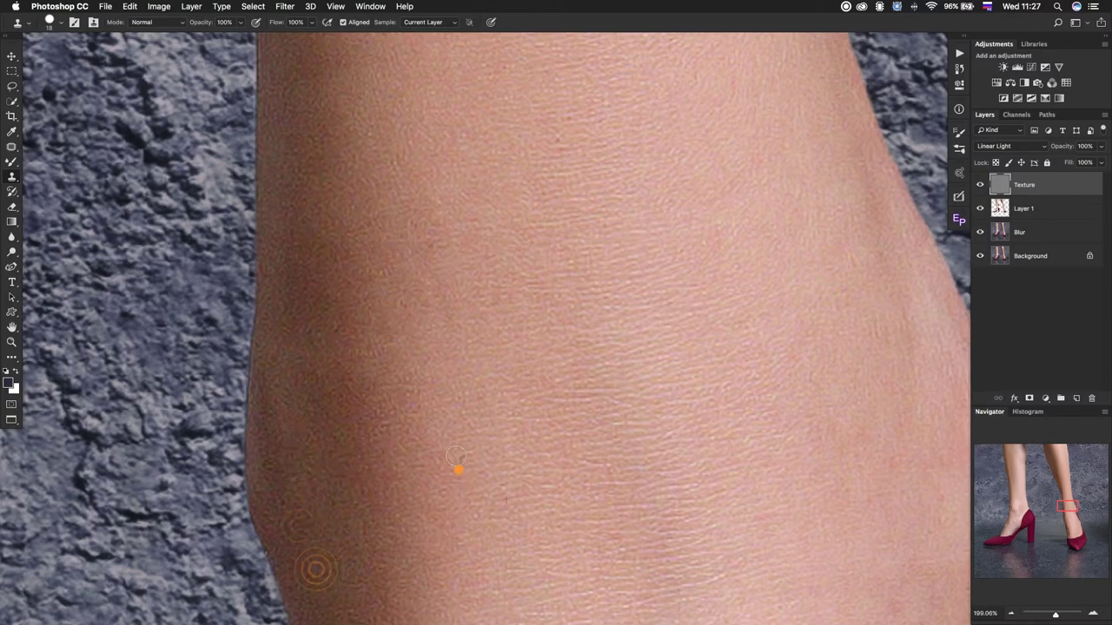
click(344, 489)
click(653, 443)
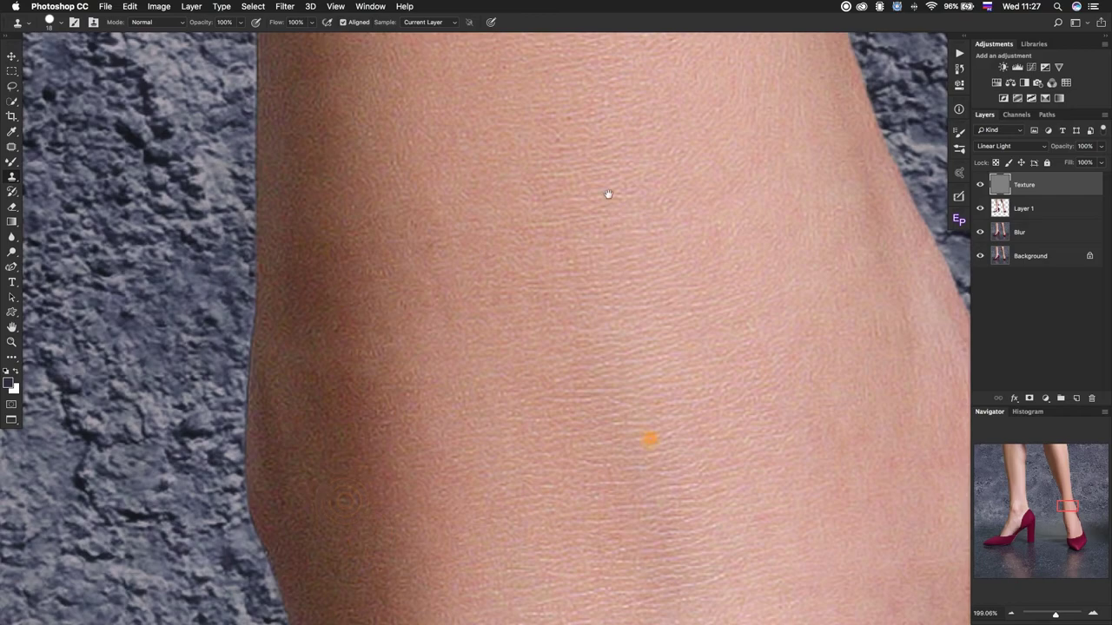
scroll(538, 304, down, 5)
click(530, 296)
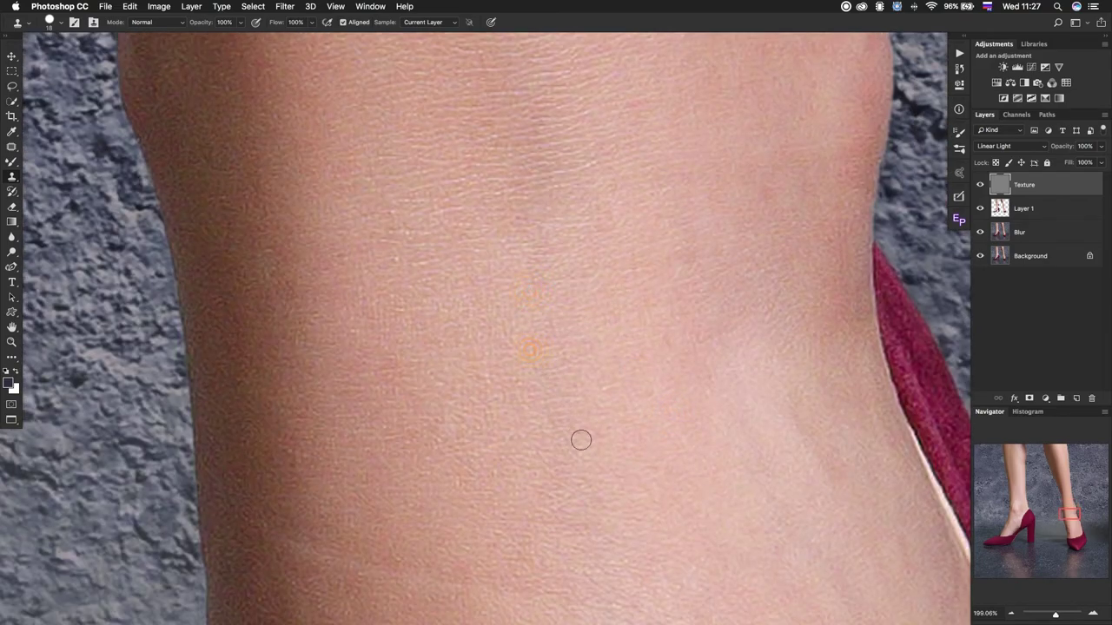
drag(580, 440, 606, 278)
click(263, 276)
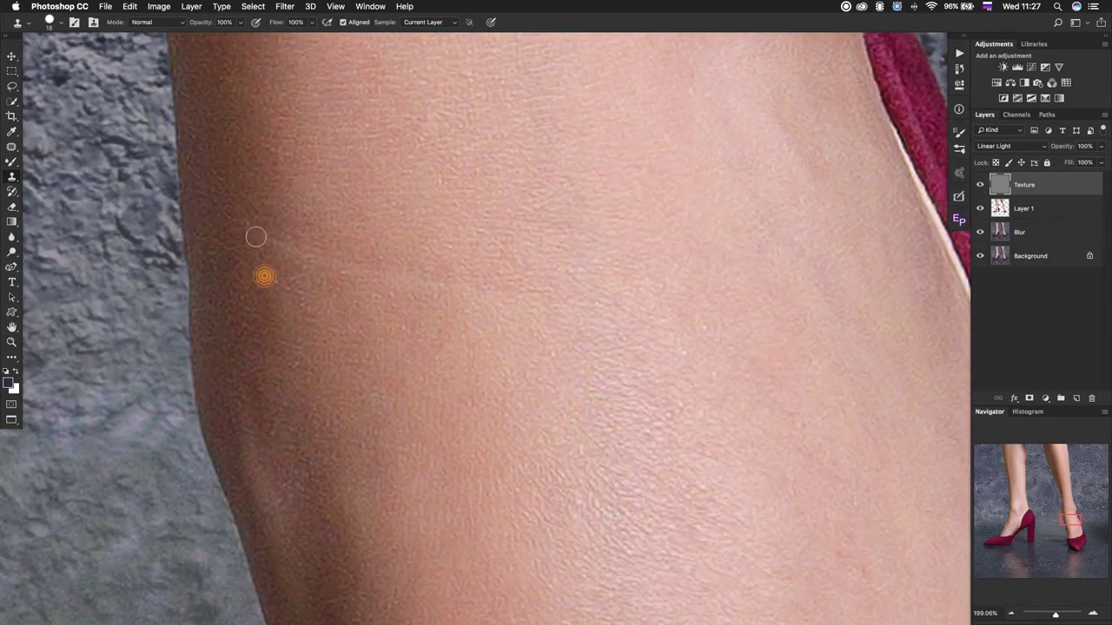
click(254, 233)
click(526, 290)
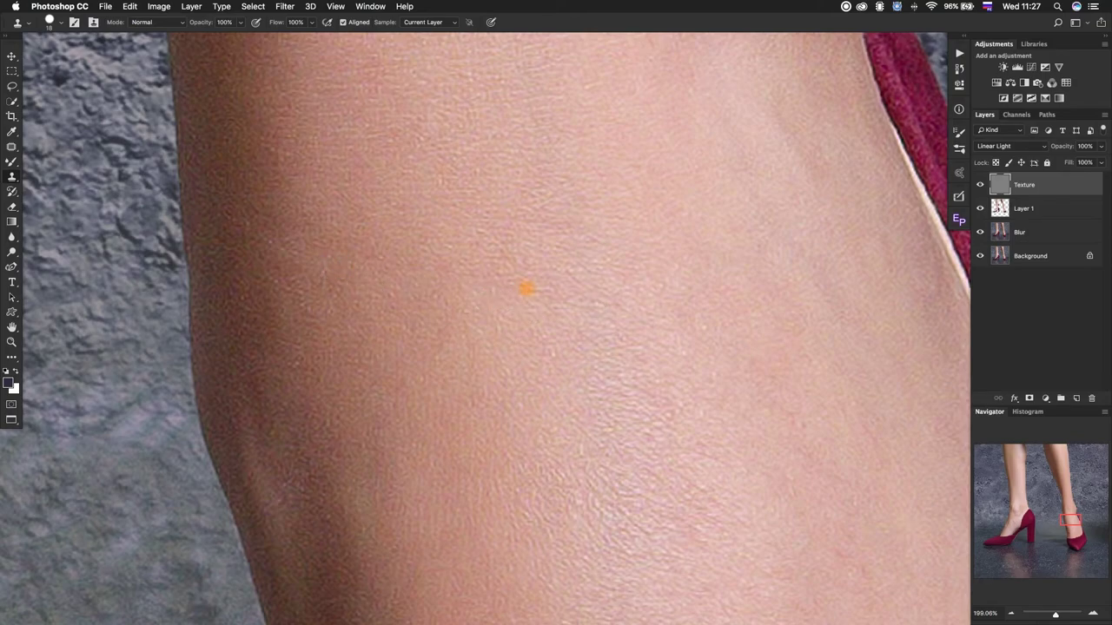
Clone out blemishes on the thigh above the skirt, then fit the image on screen.
drag(668, 395, 514, 227)
drag(528, 365, 648, 231)
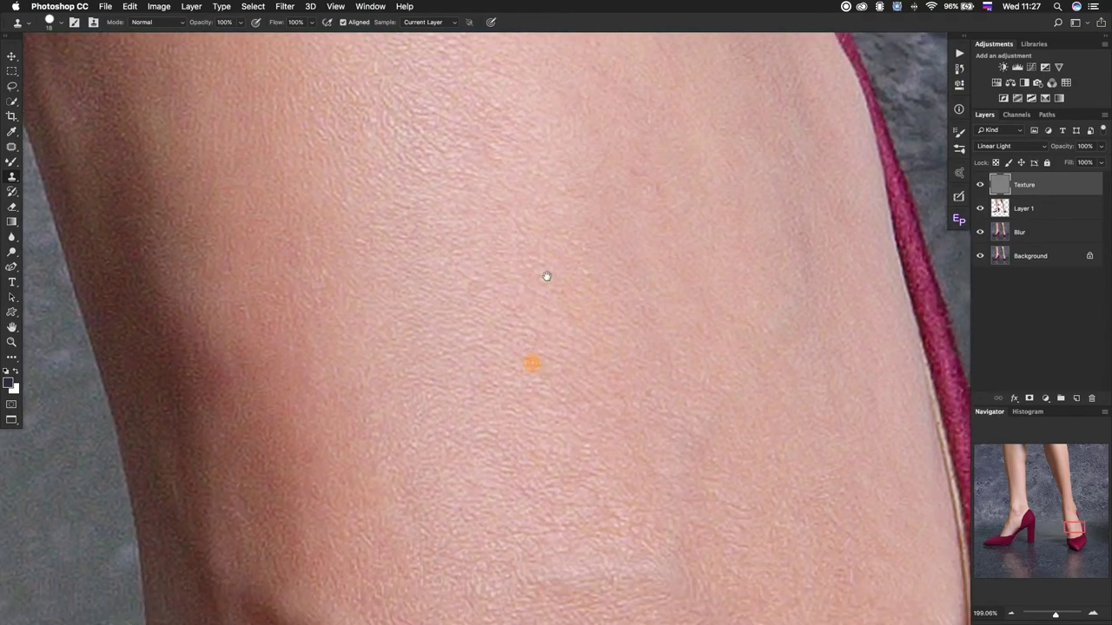
drag(562, 402, 576, 352)
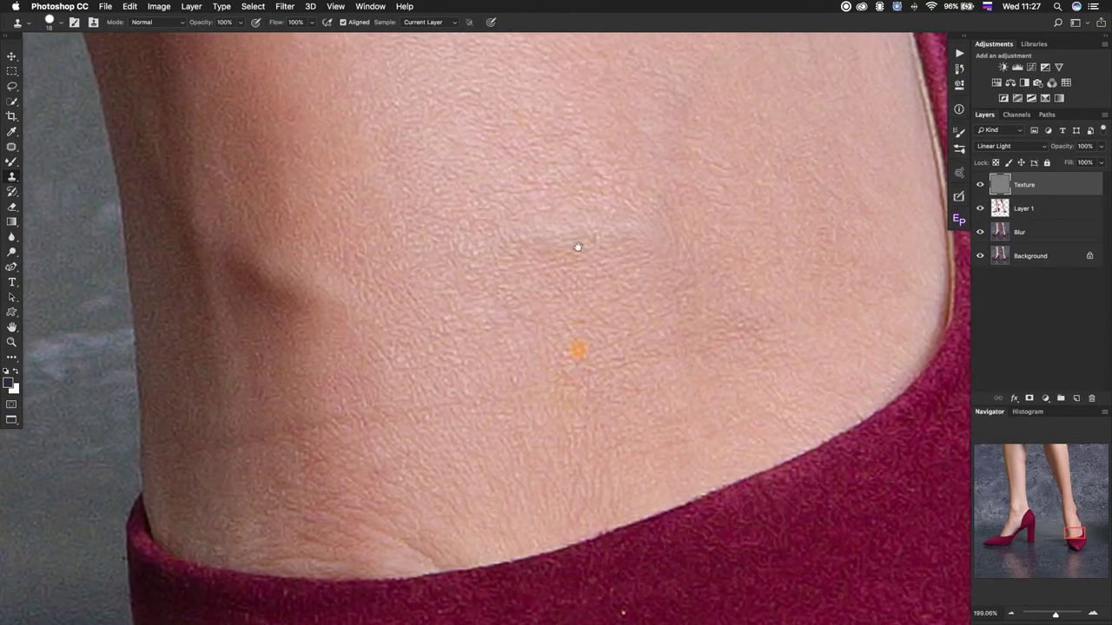
click(228, 409)
click(228, 438)
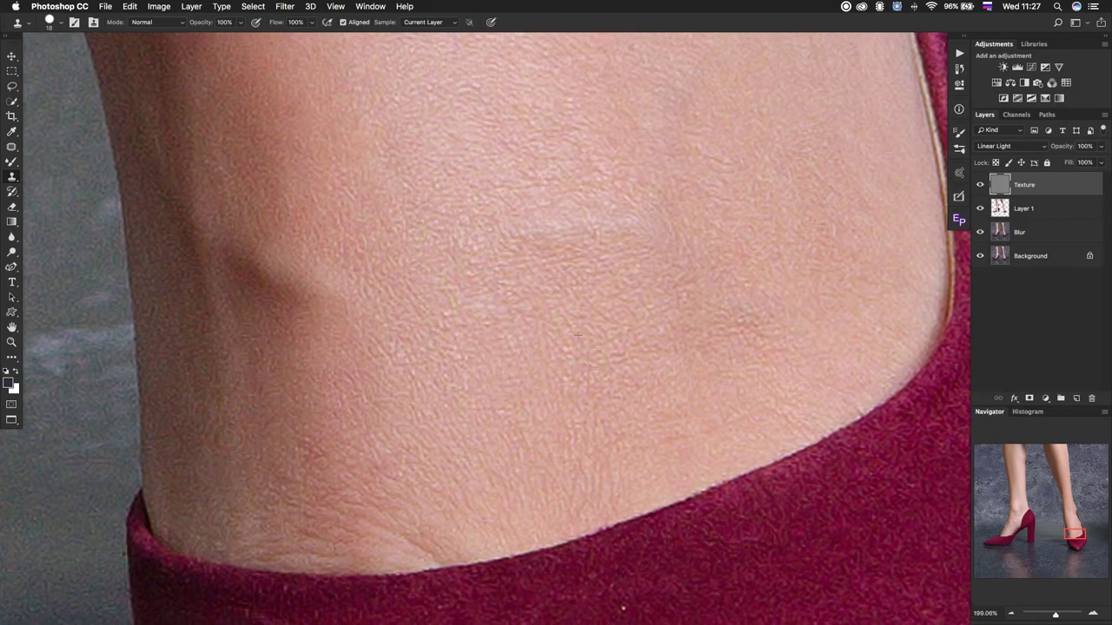
click(678, 426)
click(264, 415)
click(265, 372)
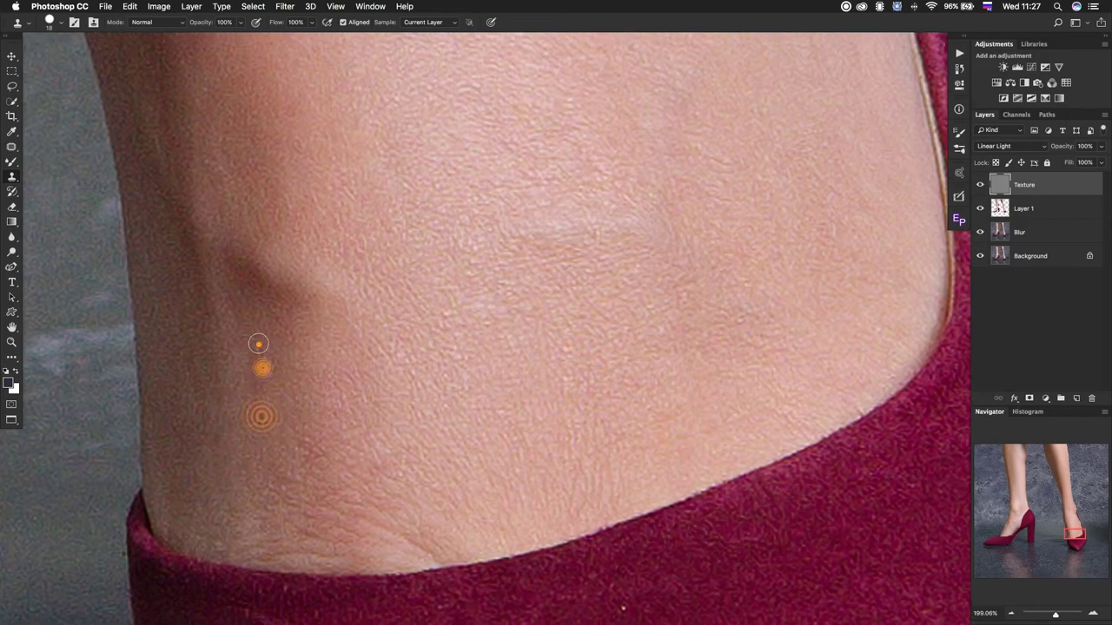
click(258, 345)
click(218, 442)
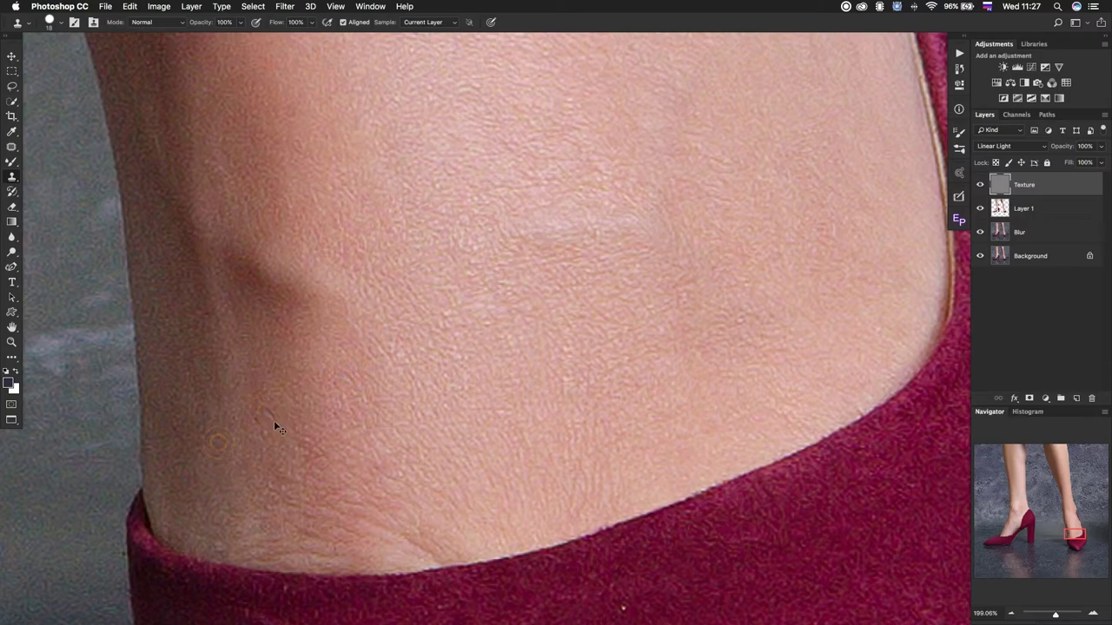
key(super+0)
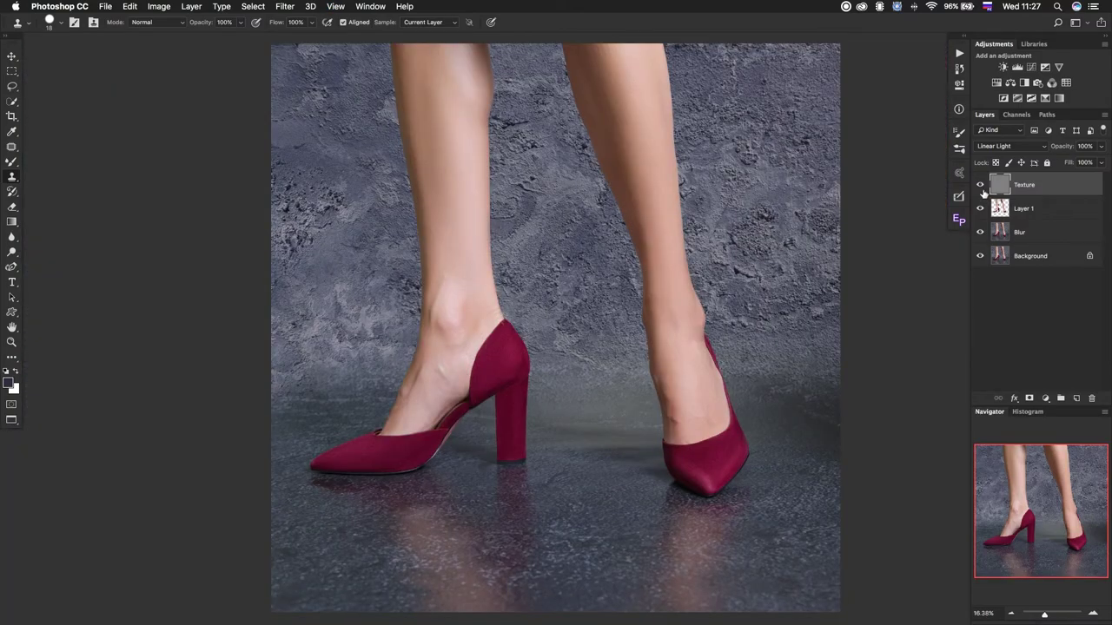
Toggle the retouch layers to compare with the original, then save as an uncompressed TIFF.
alt+click(981, 256)
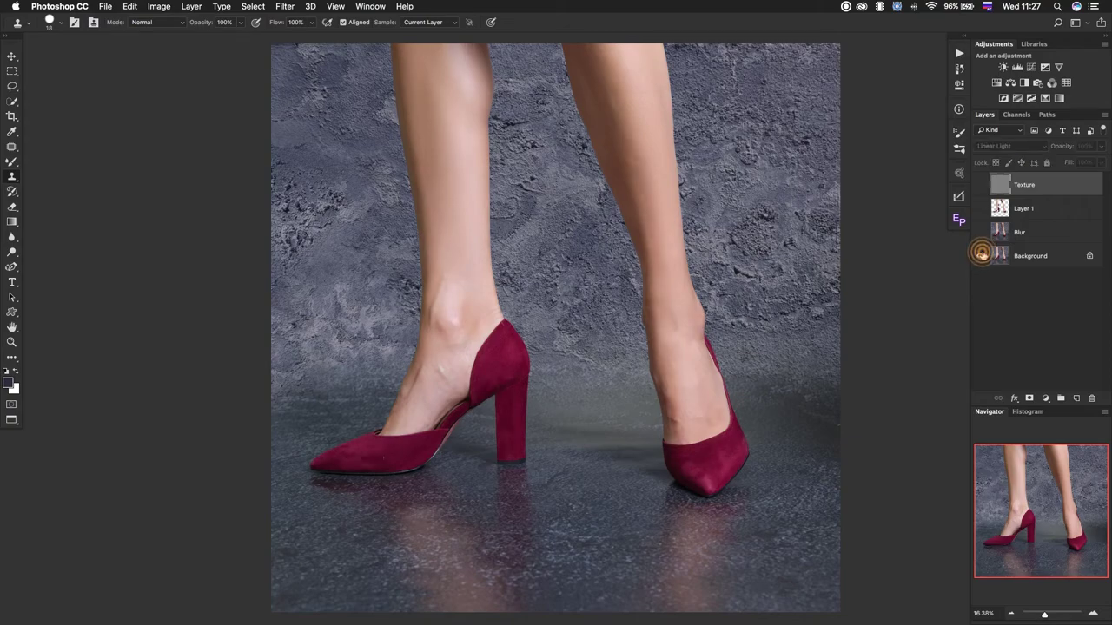
alt+click(981, 256)
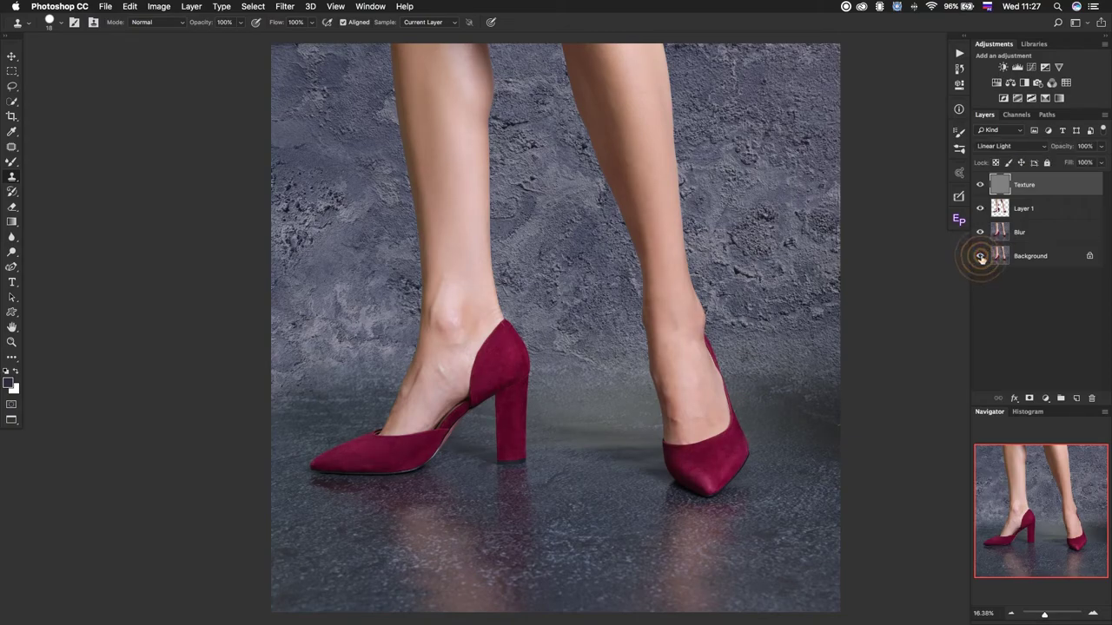
alt+click(980, 256)
alt+click(980, 256)
key(ctrl+s)
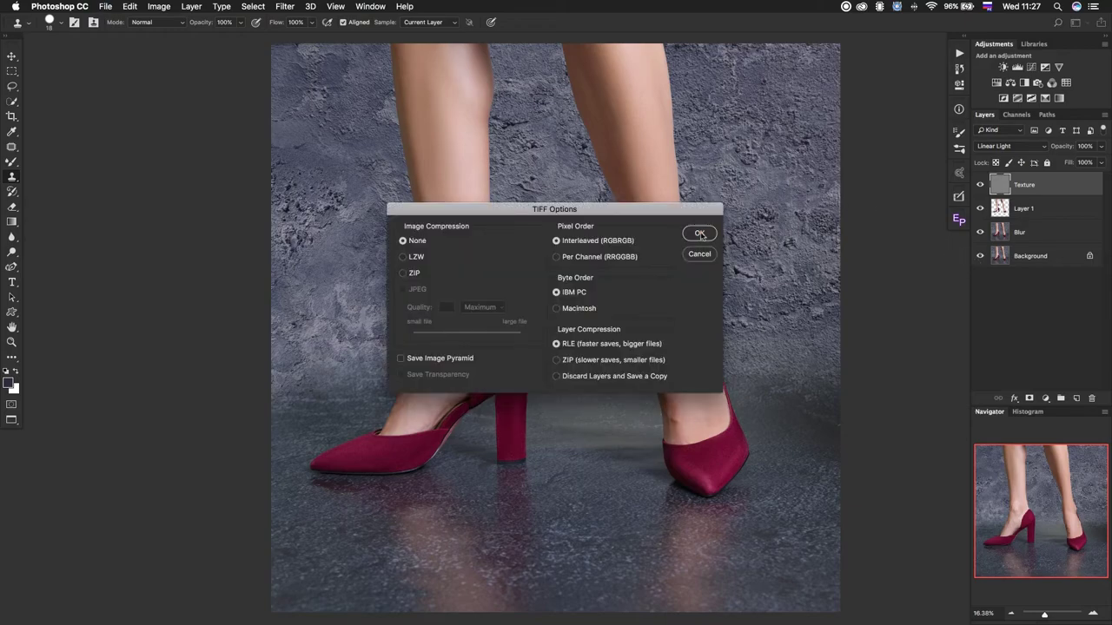
click(700, 234)
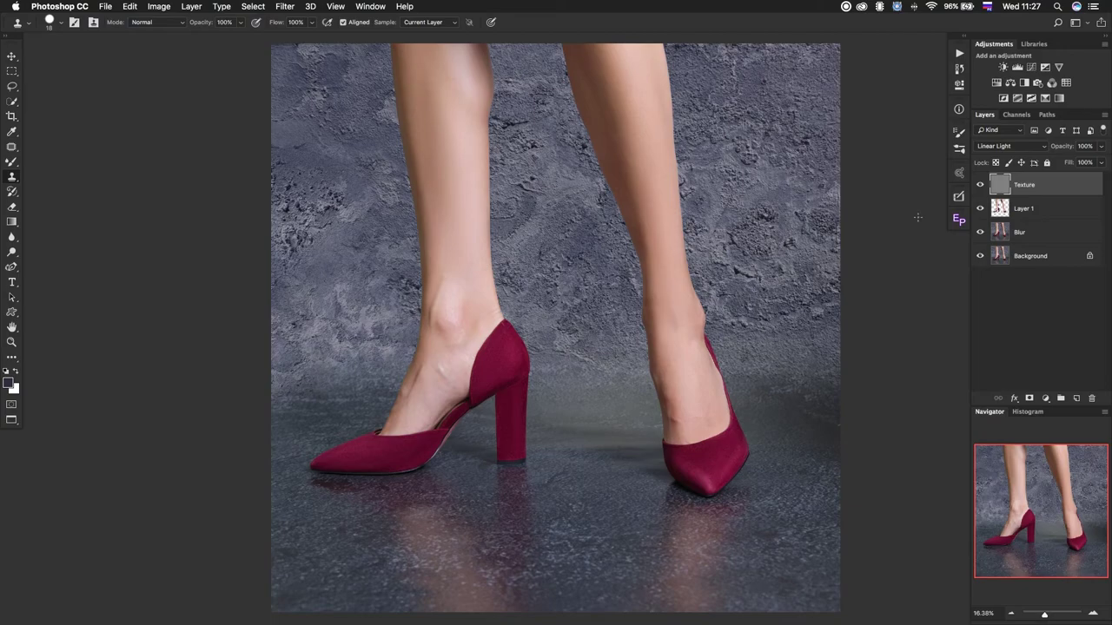
Replace the retouch layers with a merged Layer 1 and a hidden Layer 1 copy.
shift+click(1075, 231)
click(1092, 397)
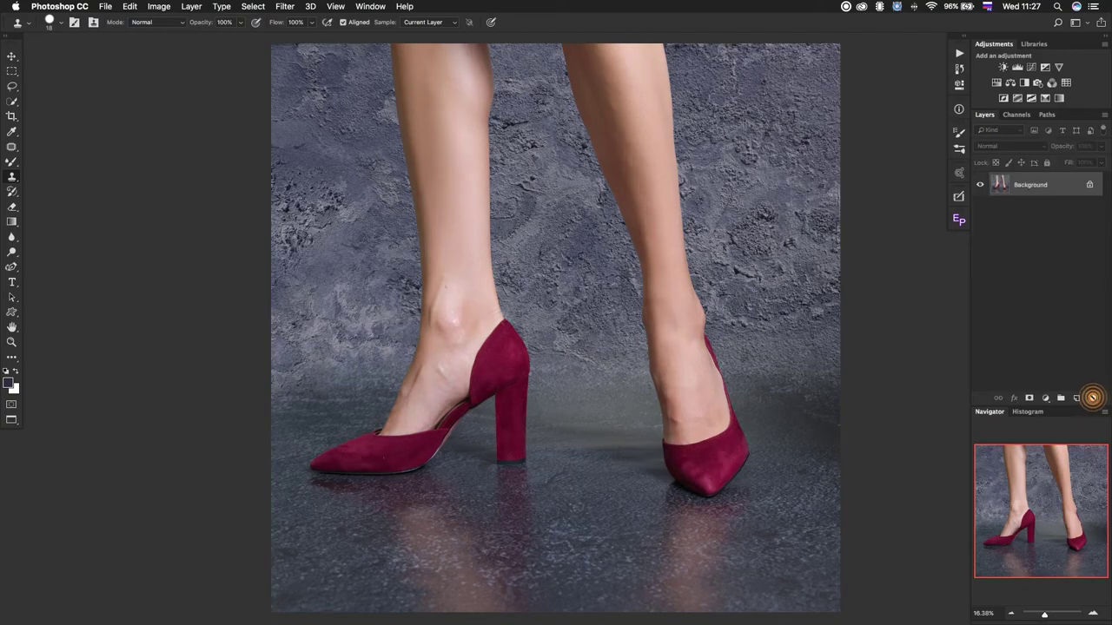
key(ctrl+alt+shift+e)
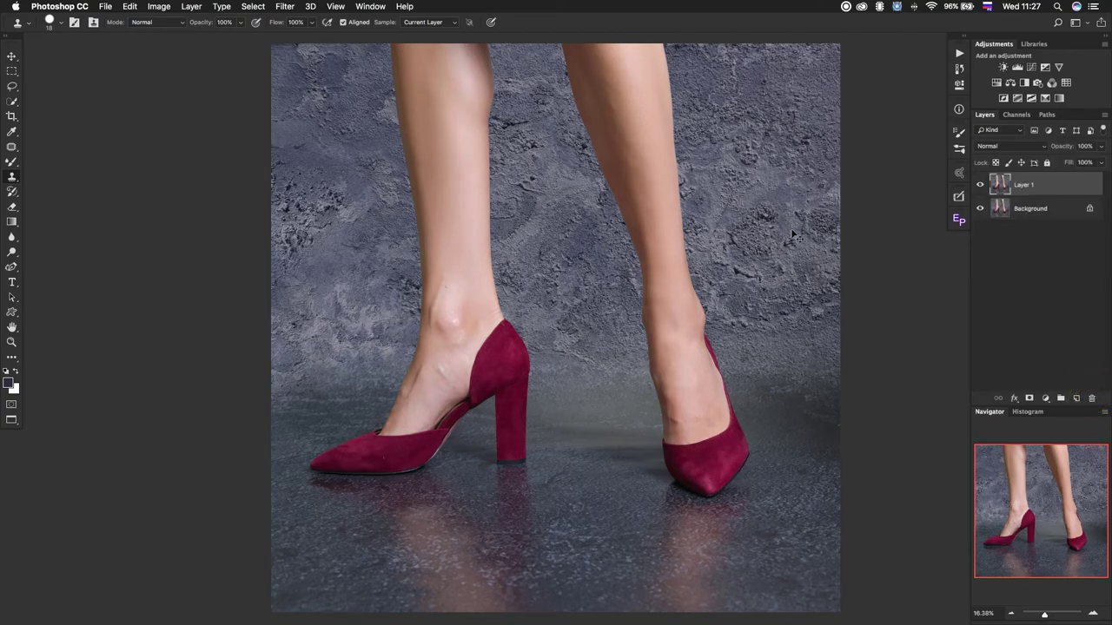
key(ctrl+j)
click(979, 185)
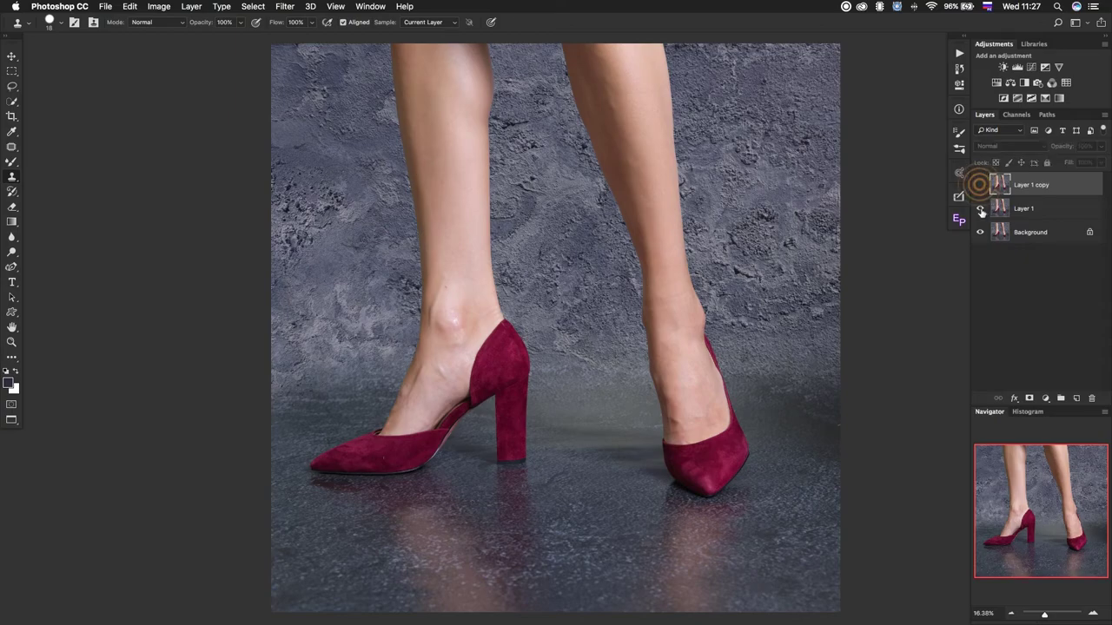
click(1046, 211)
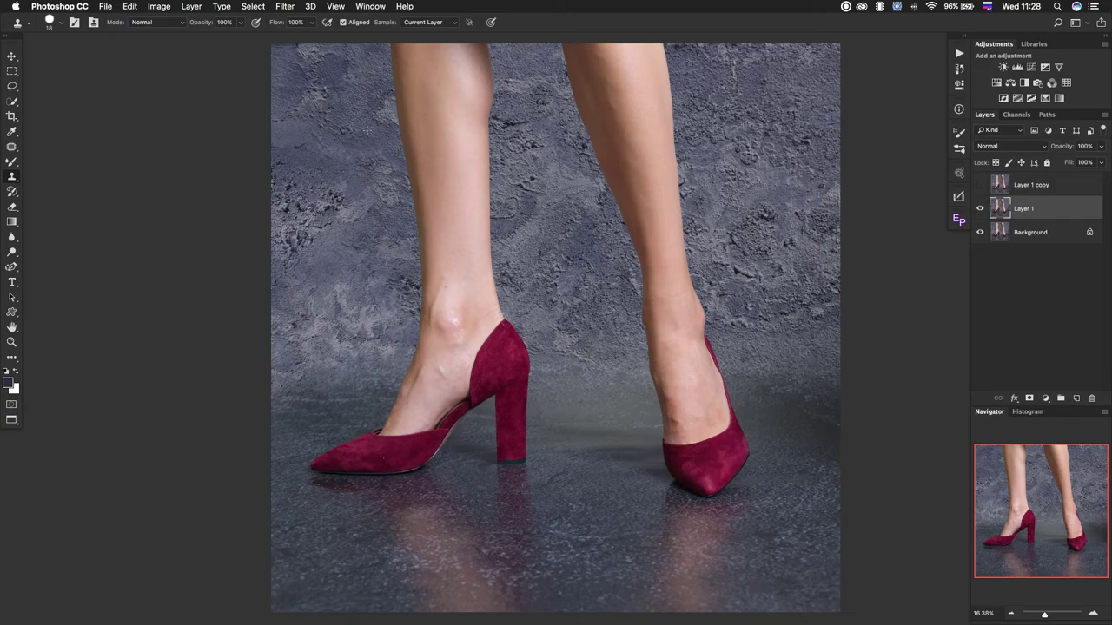
Apply a Median filter with radius 11 to Layer 1.
click(290, 8)
mouse_move(295, 187)
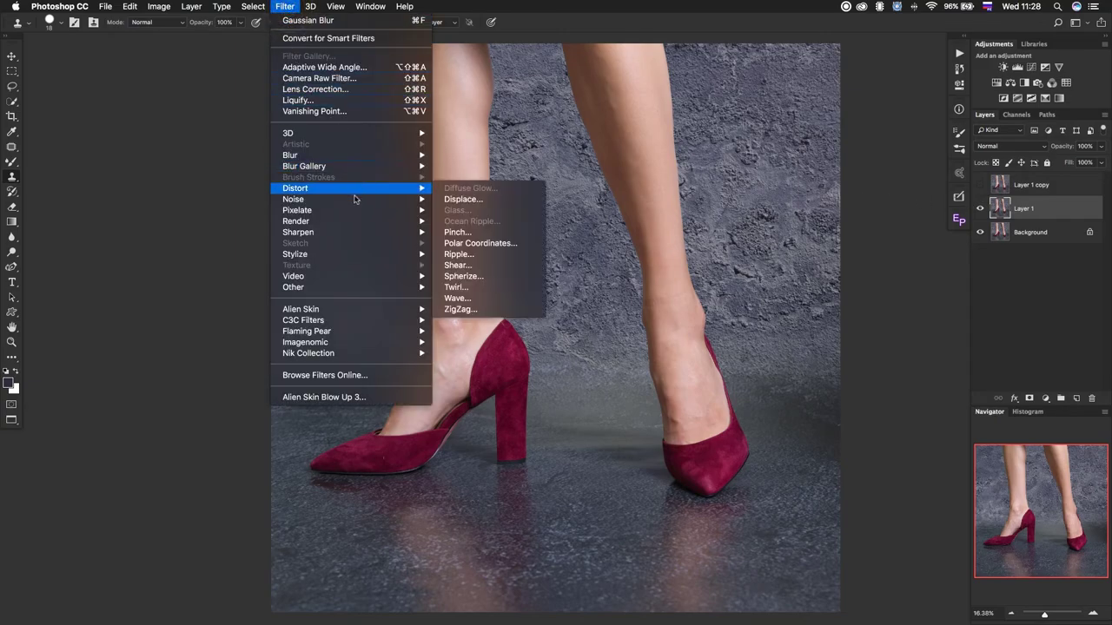
click(480, 233)
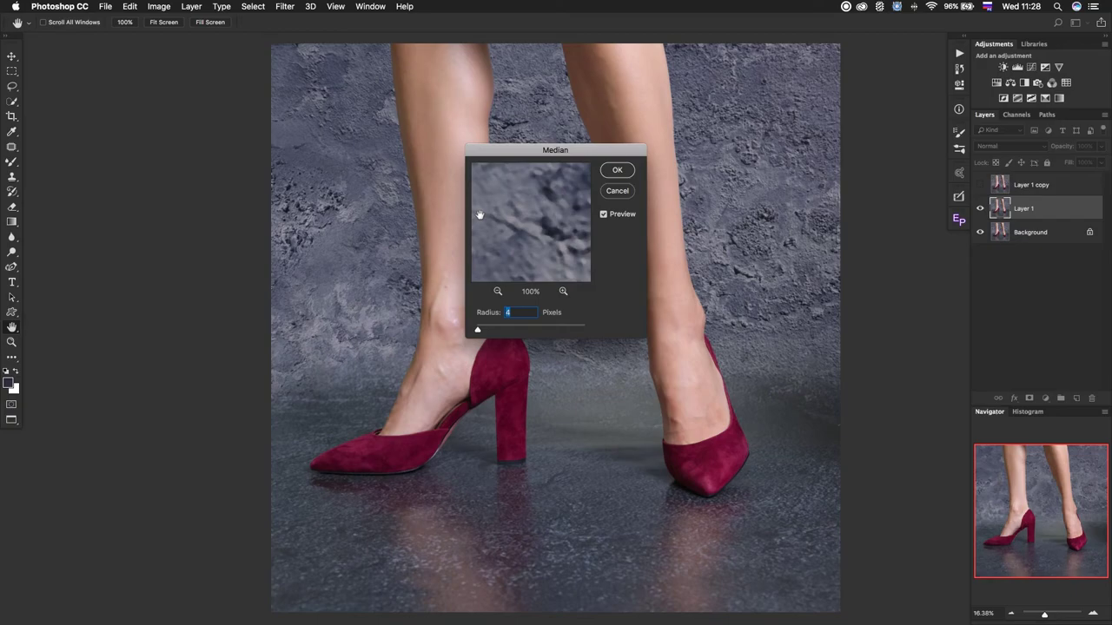
key(ctrl+plus)
key(ctrl+plus)
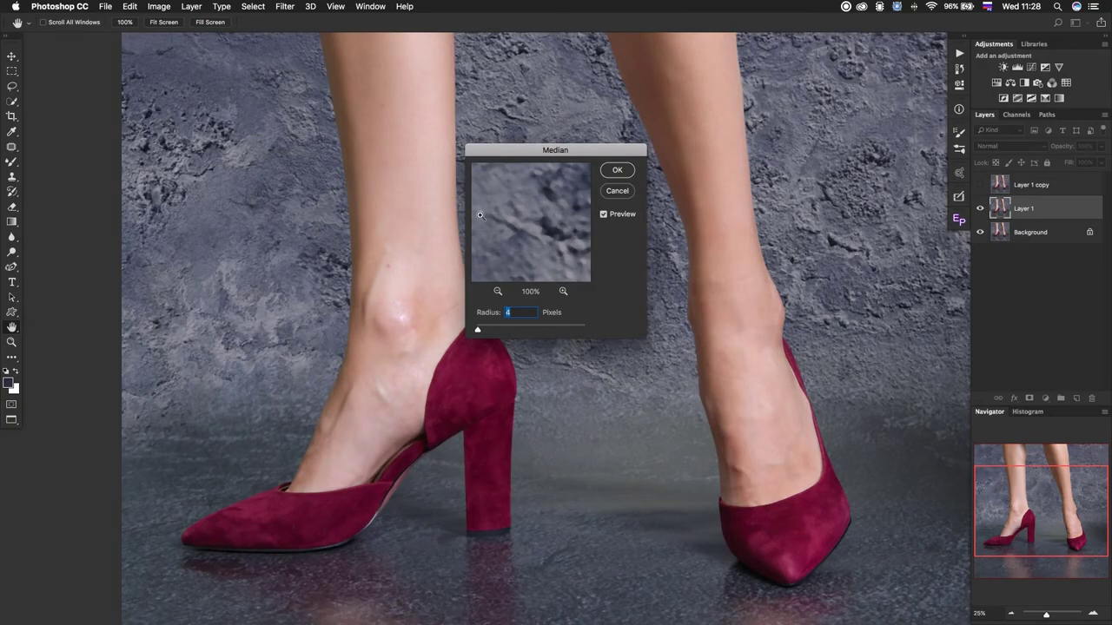
key(ctrl+plus)
key(ctrl+plus)
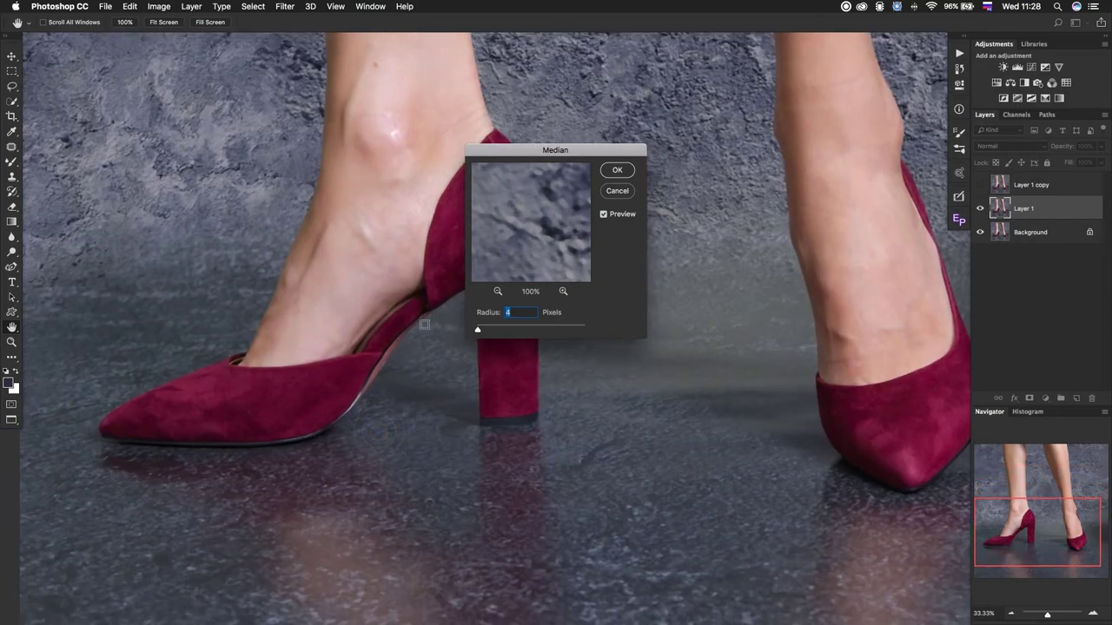
key(ctrl+plus)
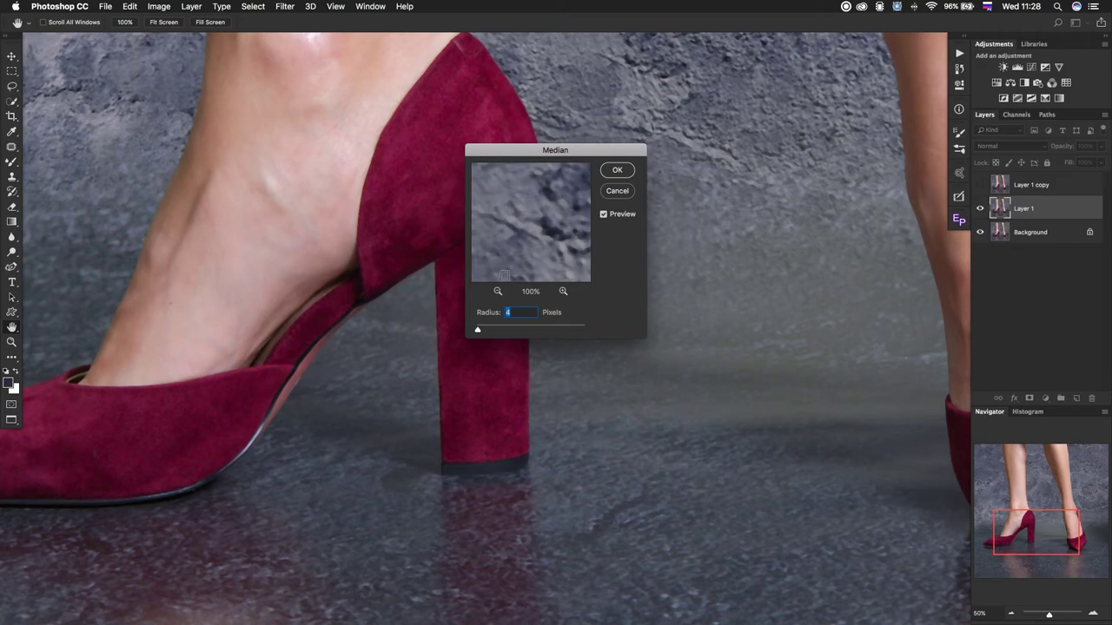
text(10)
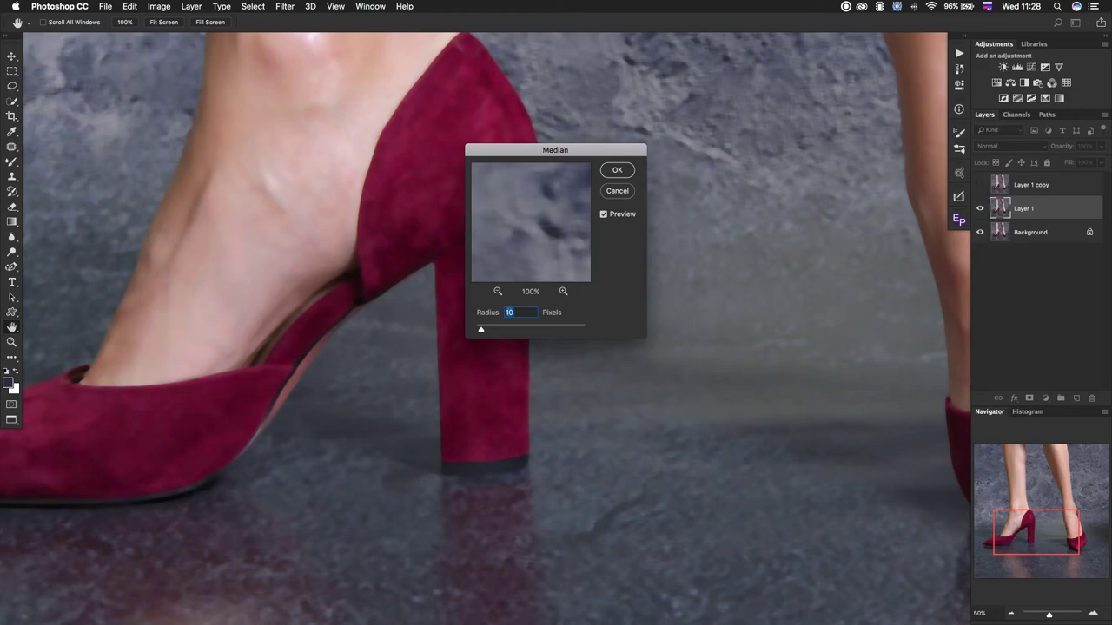
text(1)
key(Return)
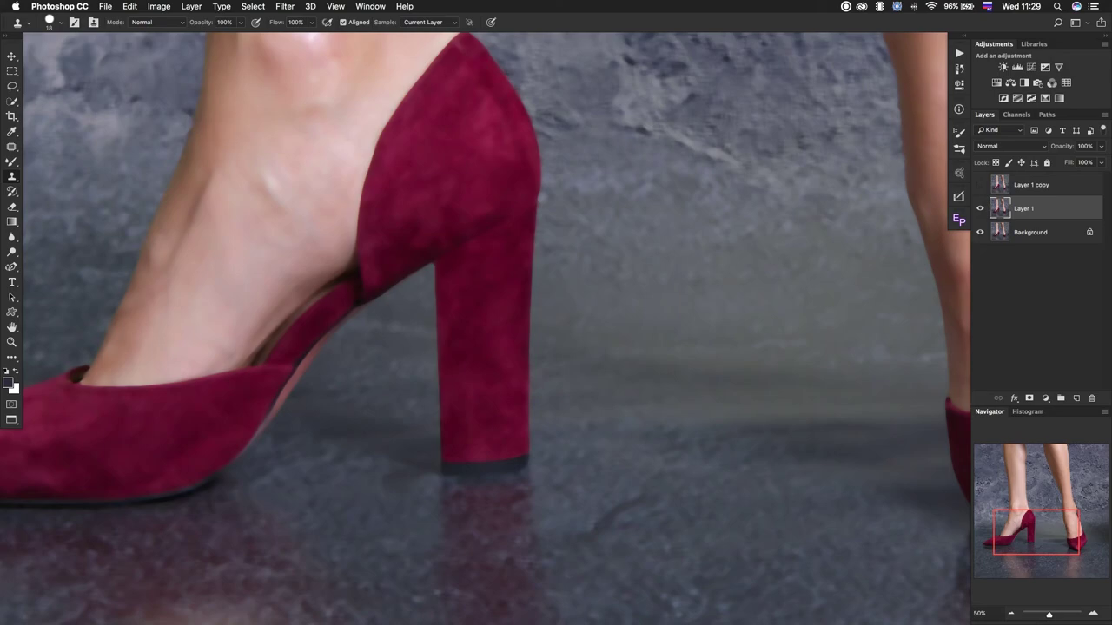
Apply Image to Layer 1 copy from inverted Layer 1, Add, scale 2, offset 0.
click(1031, 184)
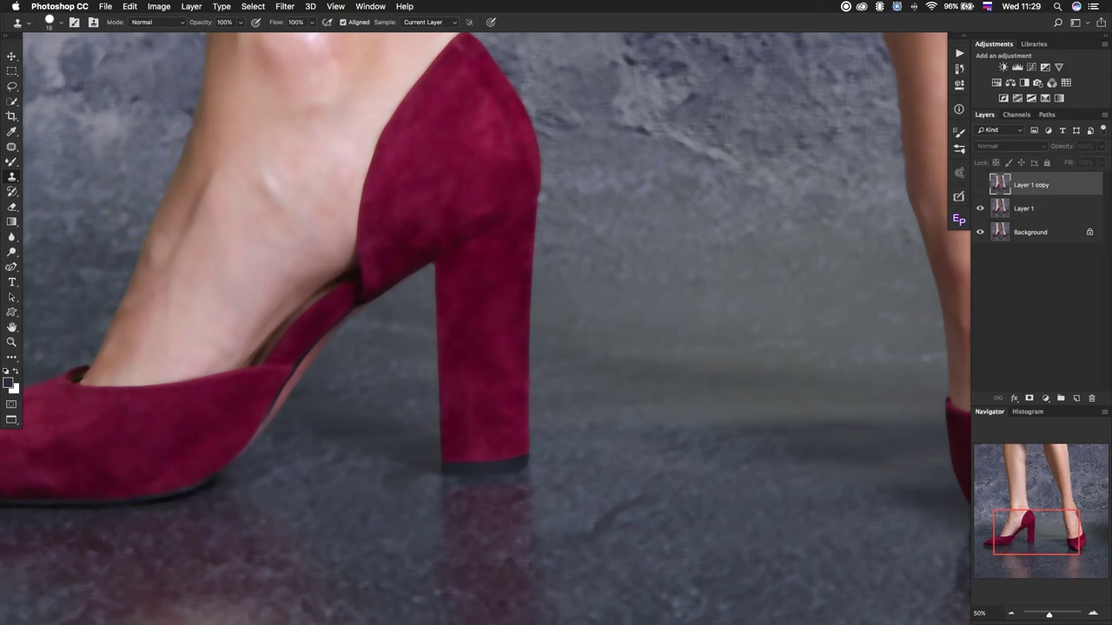
click(980, 184)
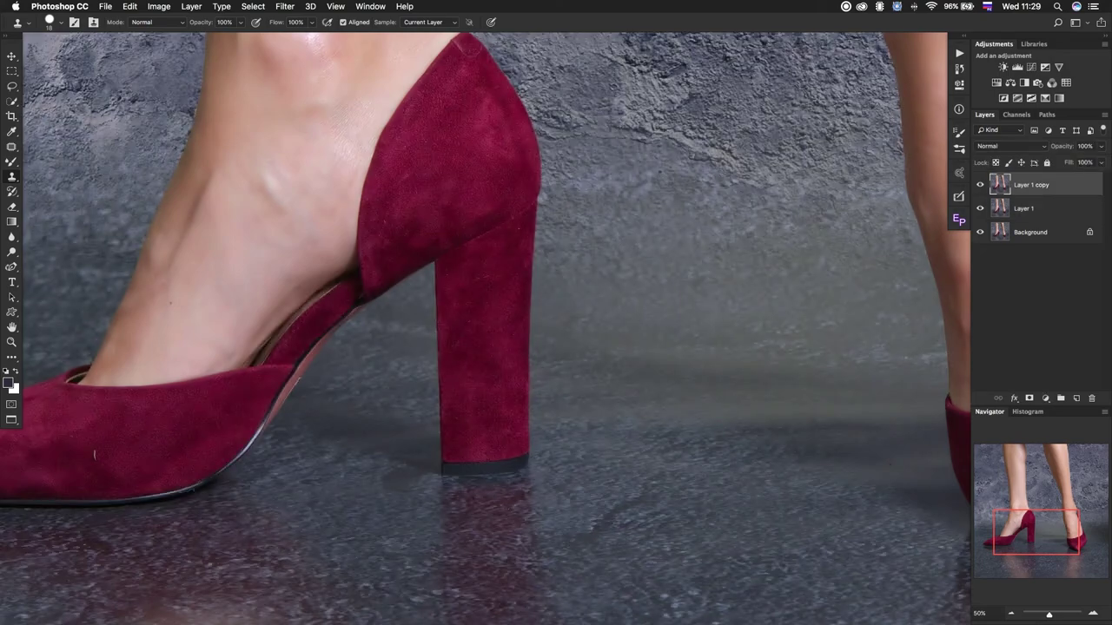
click(159, 6)
click(226, 180)
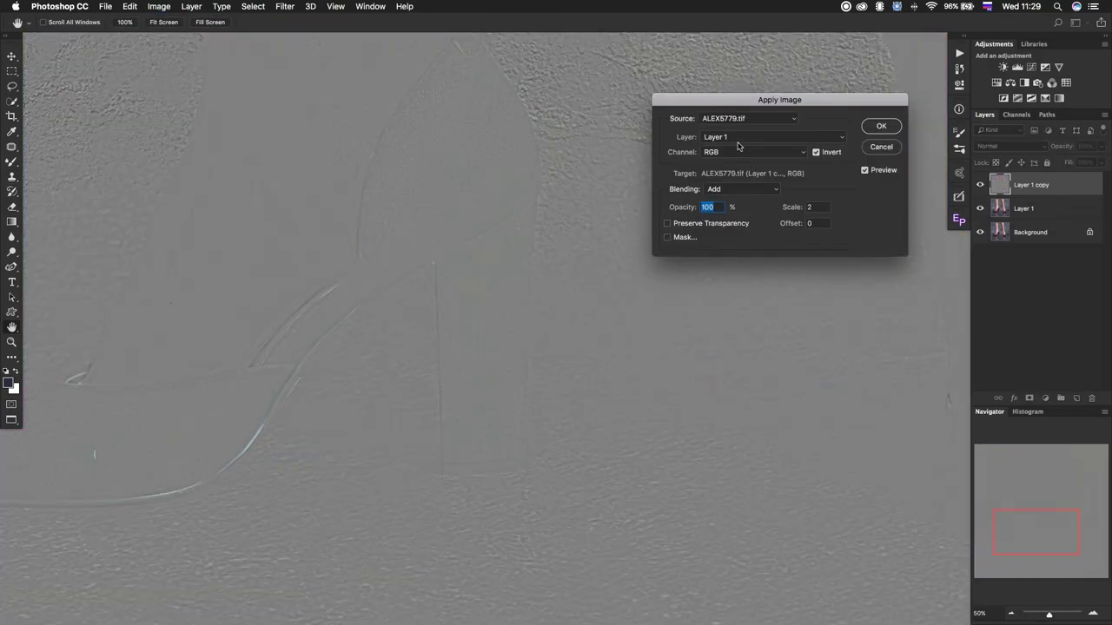
click(736, 138)
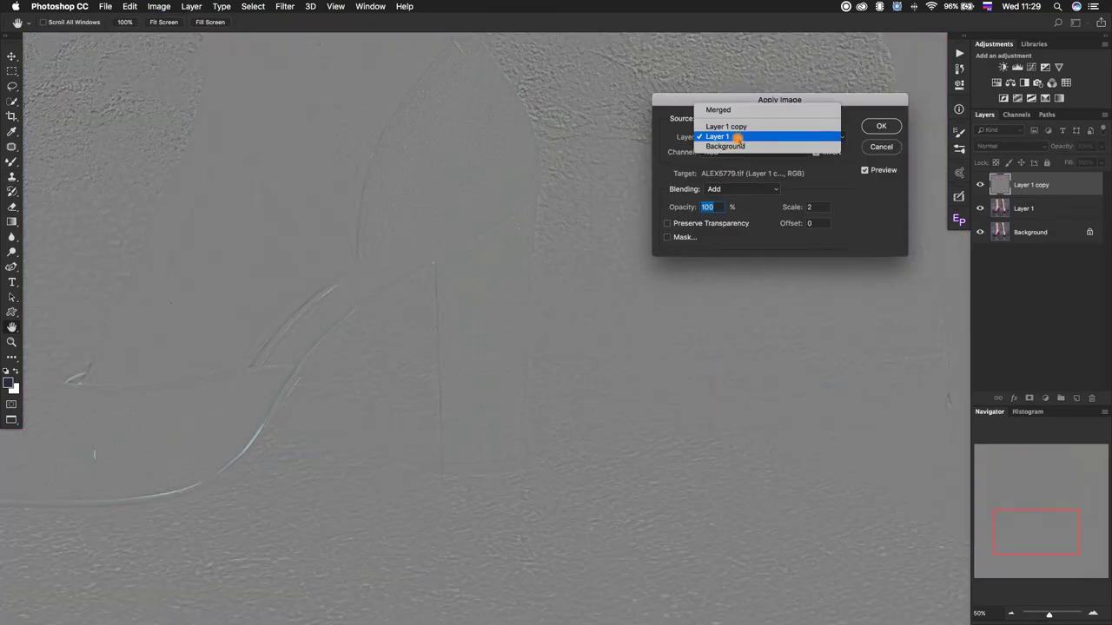
click(734, 138)
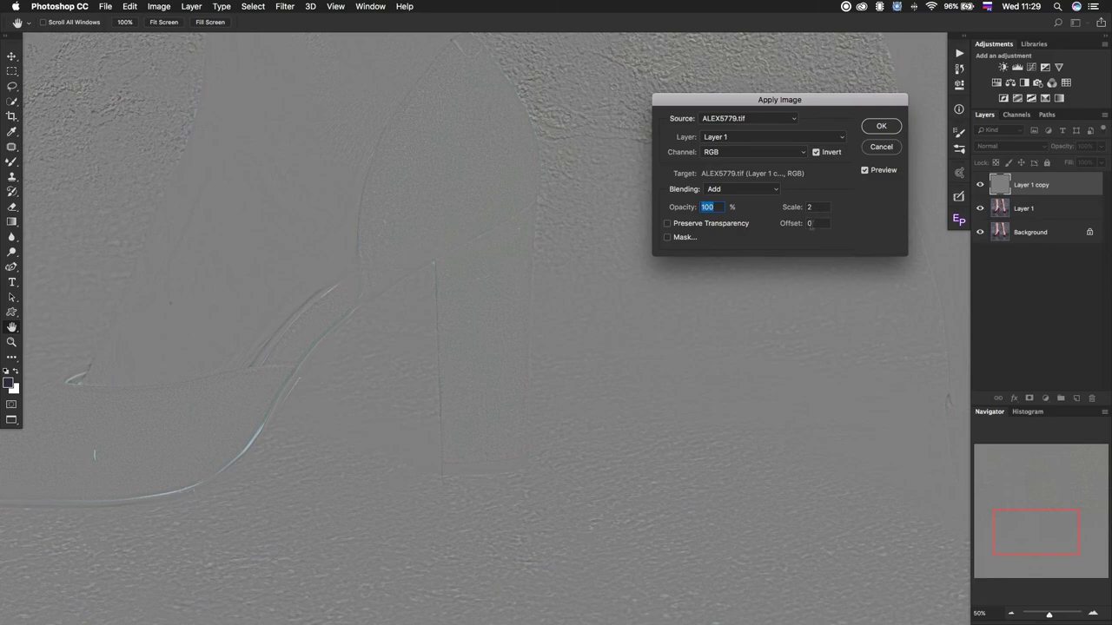
click(880, 126)
Set Layer 1 copy's blend mode to Linear Light and select Layer 1.
click(1007, 146)
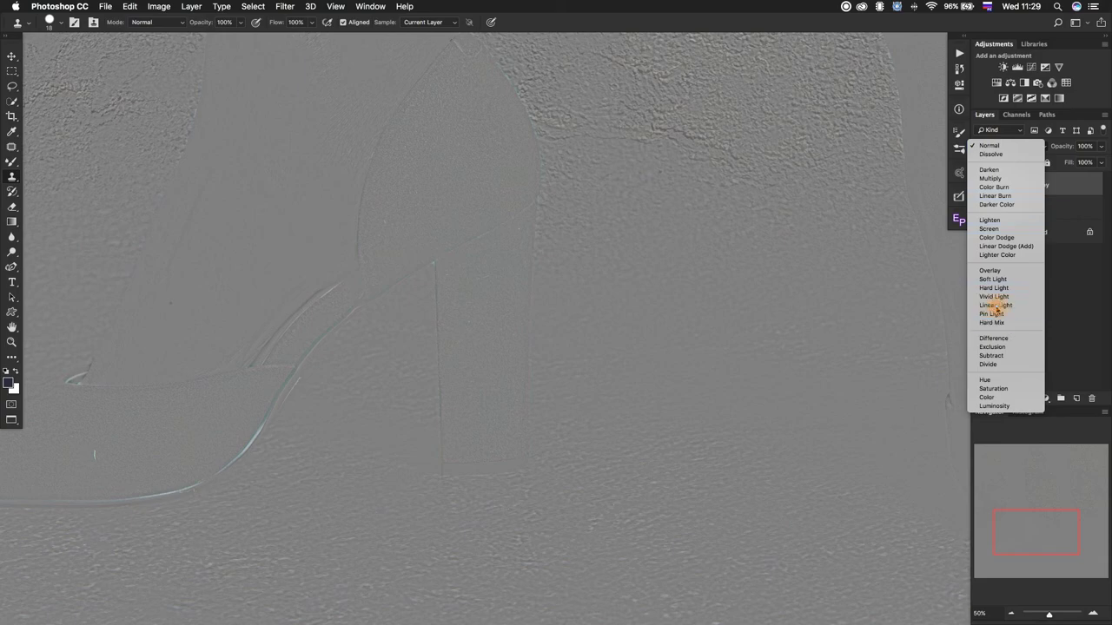
click(997, 305)
click(1042, 210)
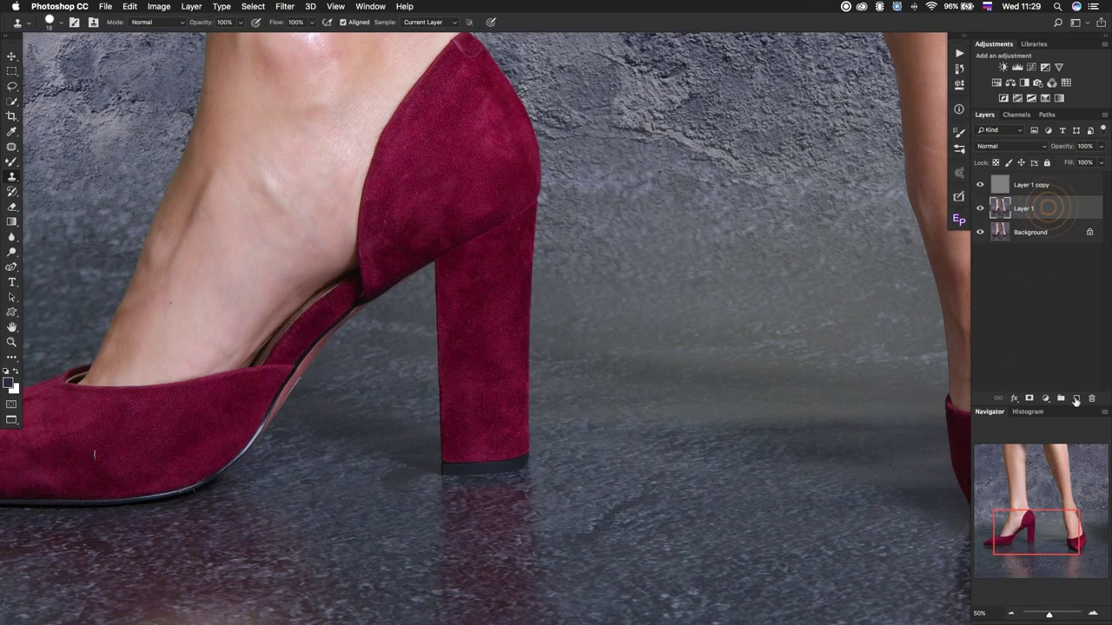
On a new Layer 2, smooth the heel's suede with a smaller Mixer Brush.
click(1077, 398)
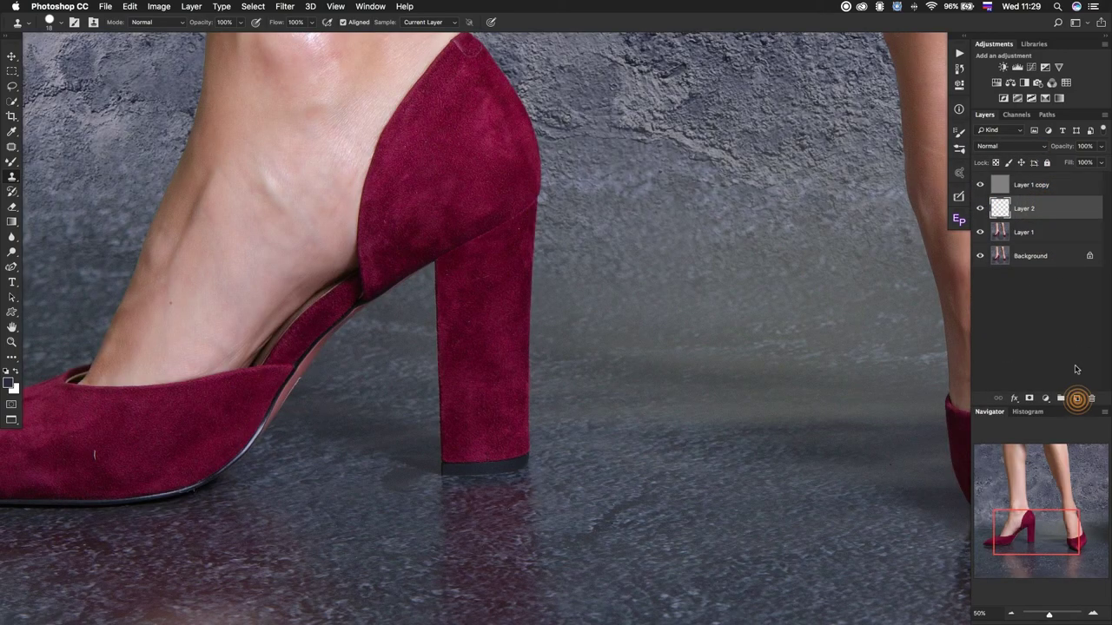
click(980, 185)
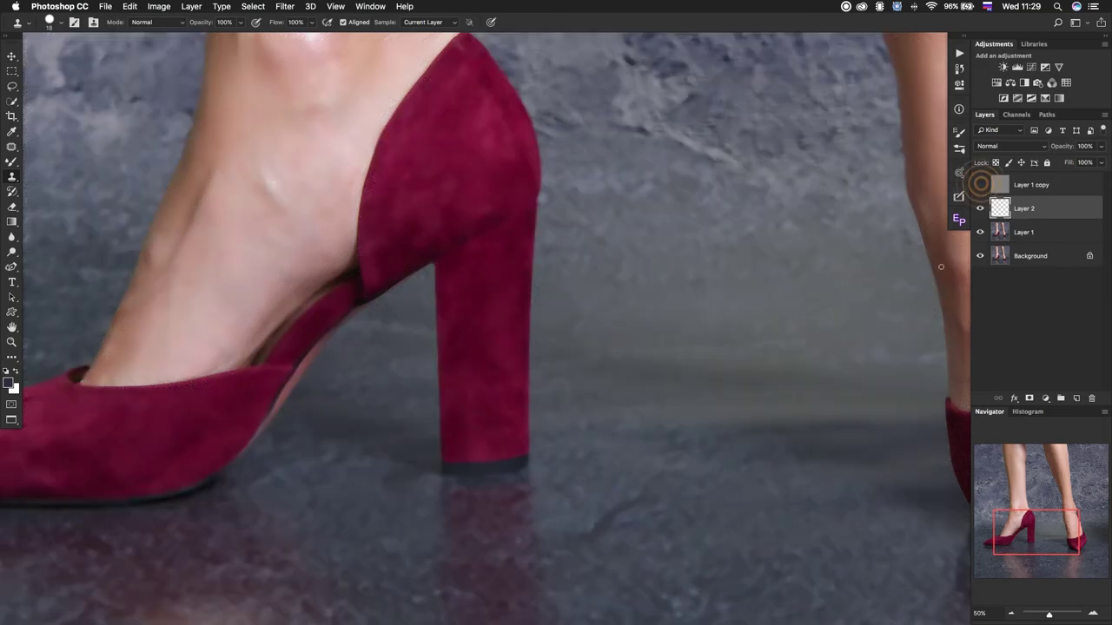
click(13, 163)
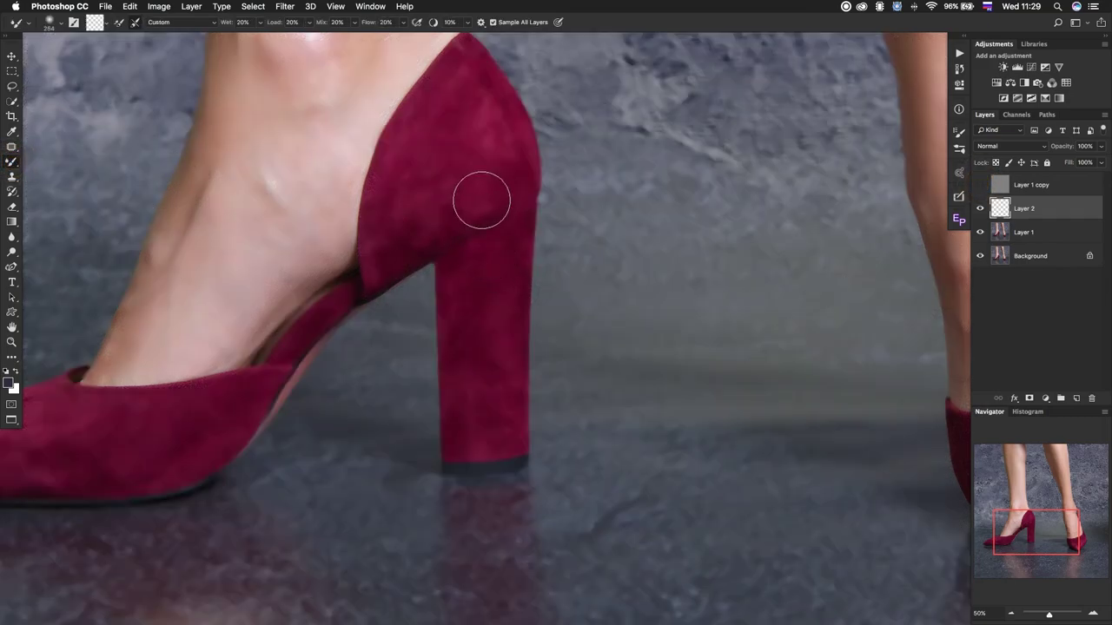
drag(480, 184, 470, 184)
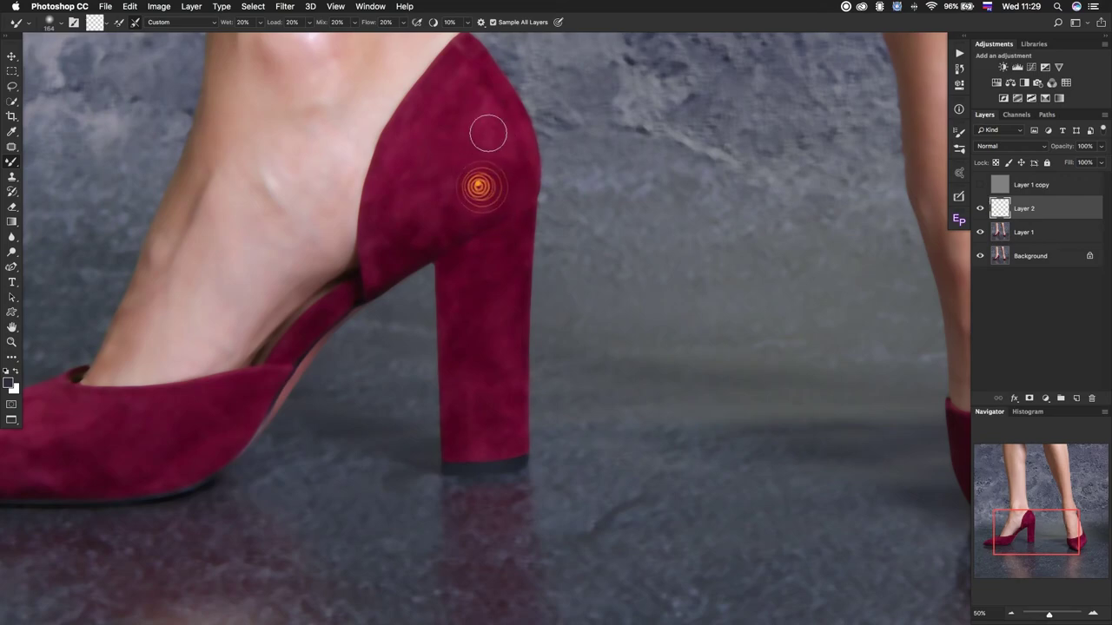
mouse_move(488, 133)
mouse_down()
mouse_move(474, 111)
mouse_move(396, 177)
mouse_move(392, 218)
mouse_move(390, 179)
mouse_move(408, 202)
mouse_move(370, 278)
mouse_move(391, 251)
mouse_move(393, 178)
mouse_move(452, 179)
mouse_move(411, 243)
mouse_move(452, 213)
mouse_move(456, 160)
mouse_move(434, 132)
mouse_move(459, 54)
mouse_move(466, 94)
mouse_move(434, 83)
mouse_move(426, 113)
mouse_move(418, 100)
mouse_move(421, 91)
mouse_move(449, 107)
mouse_move(469, 141)
mouse_up()
scroll(469, 142, up, 5)
mouse_move(467, 286)
mouse_down()
mouse_move(469, 215)
mouse_move(422, 377)
mouse_move(496, 323)
mouse_move(513, 360)
mouse_move(516, 298)
mouse_up()
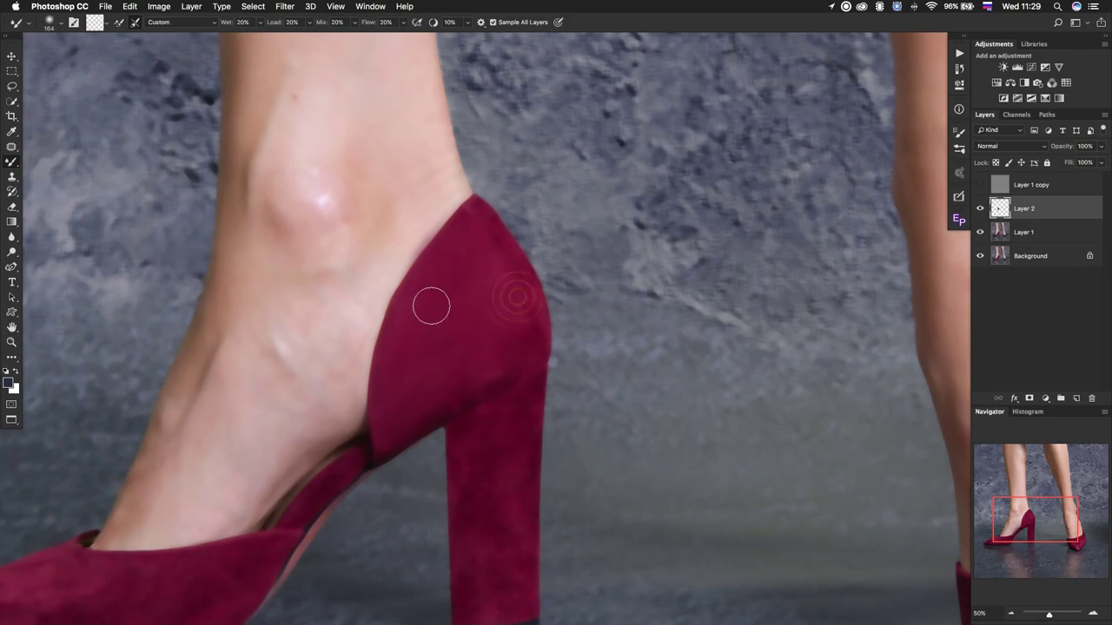
mouse_move(432, 306)
mouse_down()
mouse_move(421, 252)
mouse_move(423, 276)
mouse_up()
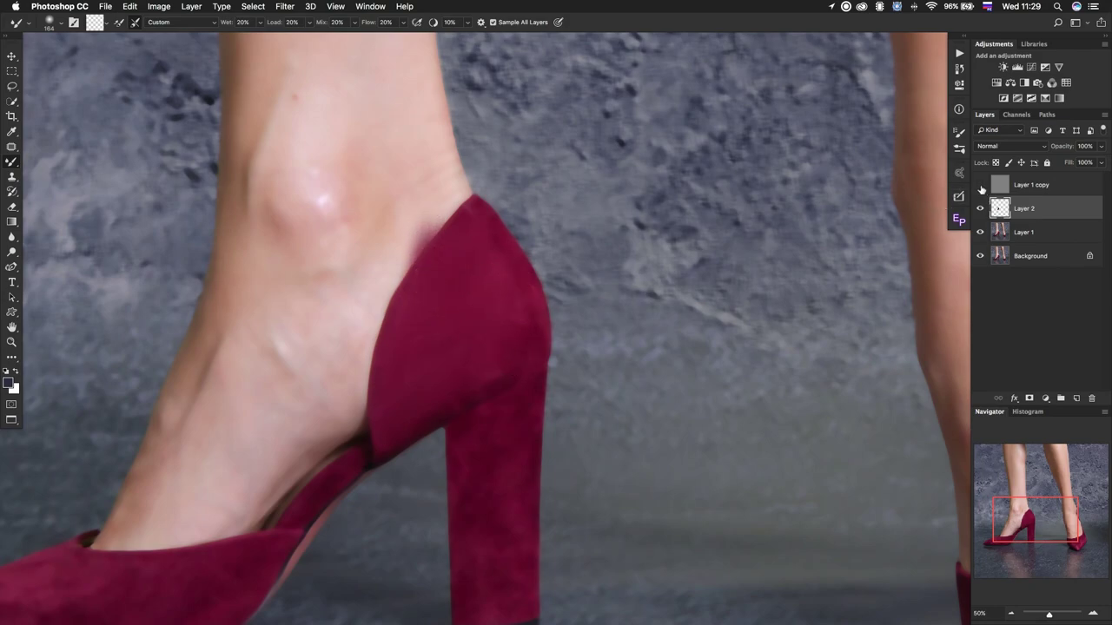
Show the detail layer again and erase the red paint spill from the ankle skin.
click(980, 185)
click(13, 208)
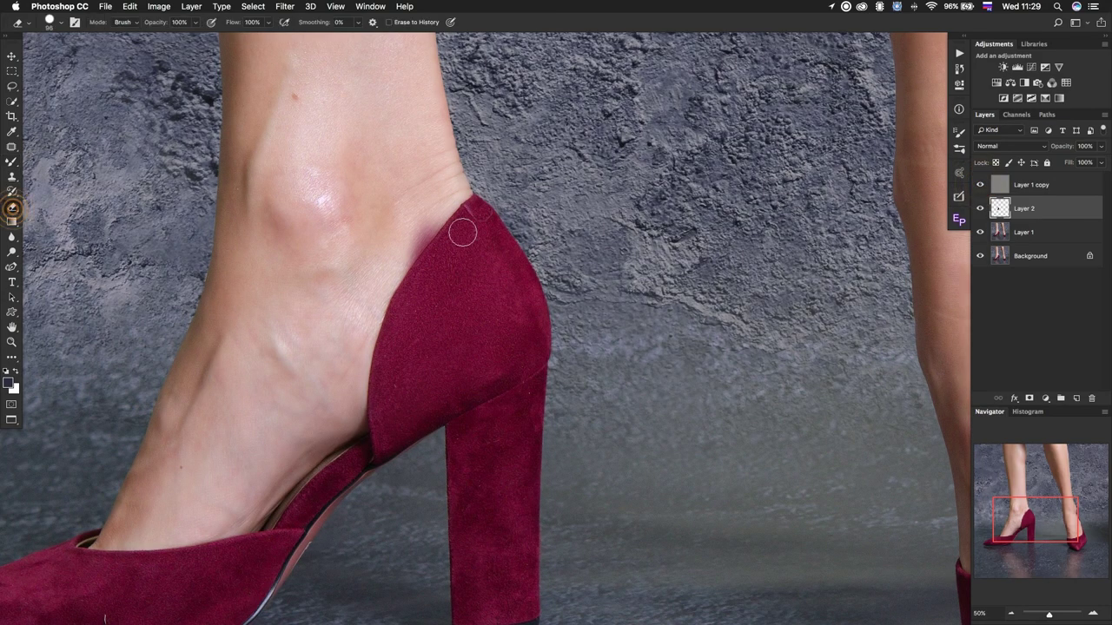
drag(434, 217, 422, 232)
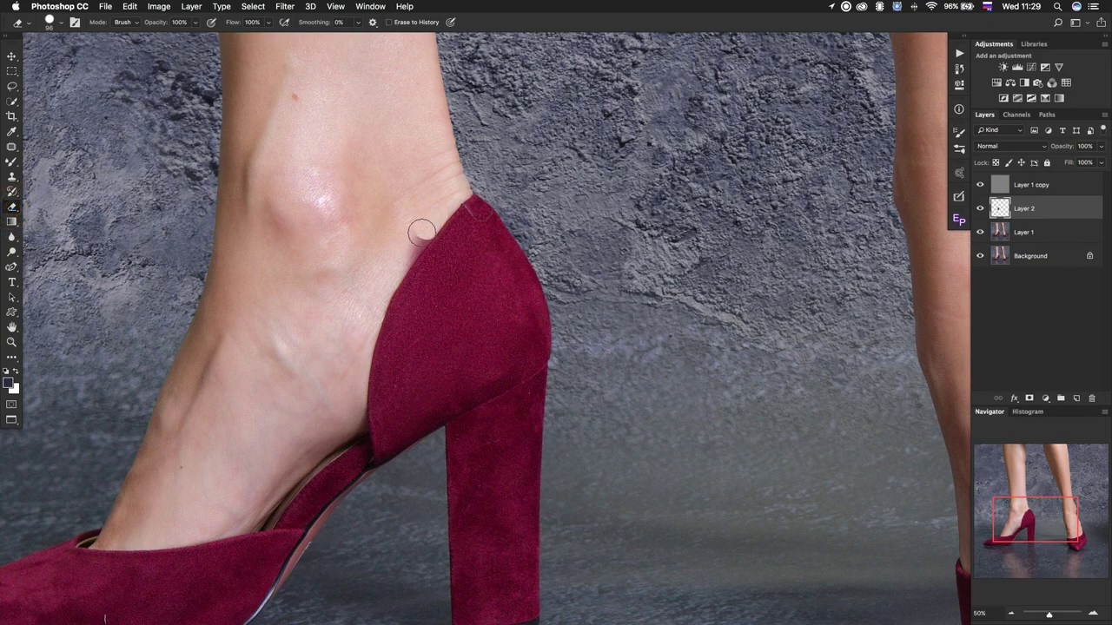
click(443, 202)
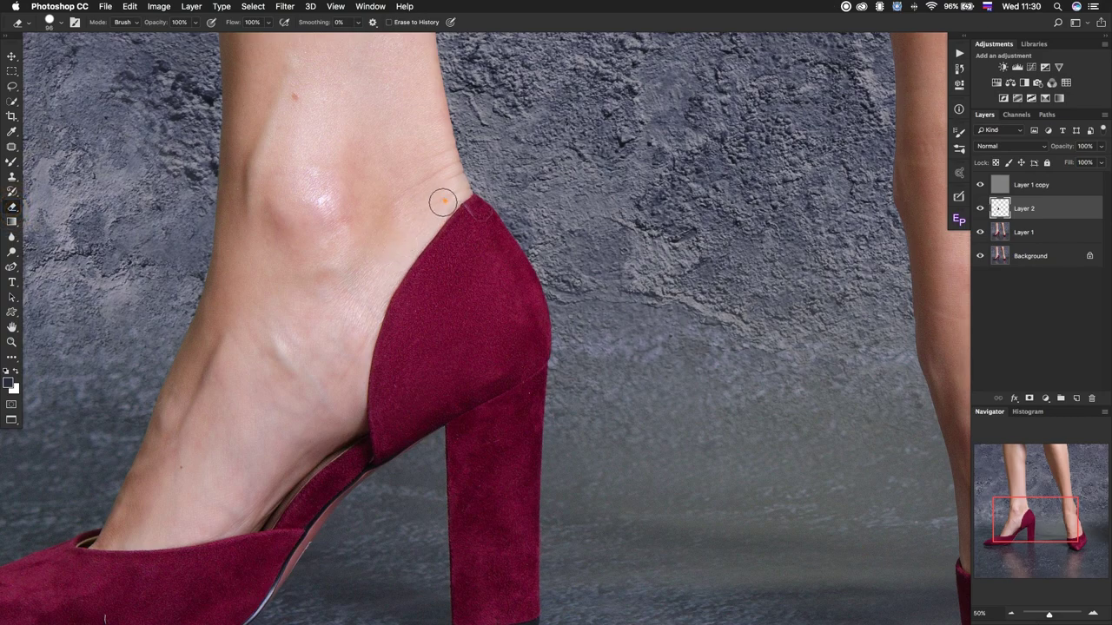
drag(443, 202, 444, 199)
click(14, 176)
Clone-stamp clean sampled skin over the blemishes along the heel's edge.
scroll(429, 268, up, 3)
scroll(486, 295, up, 2)
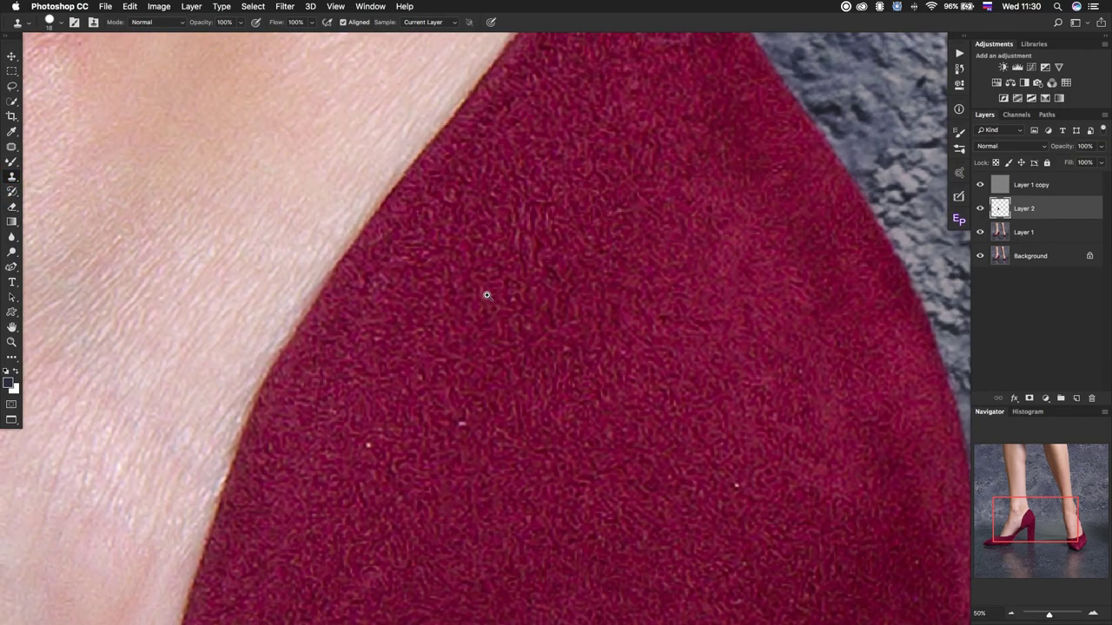
alt+click(402, 304)
click(379, 227)
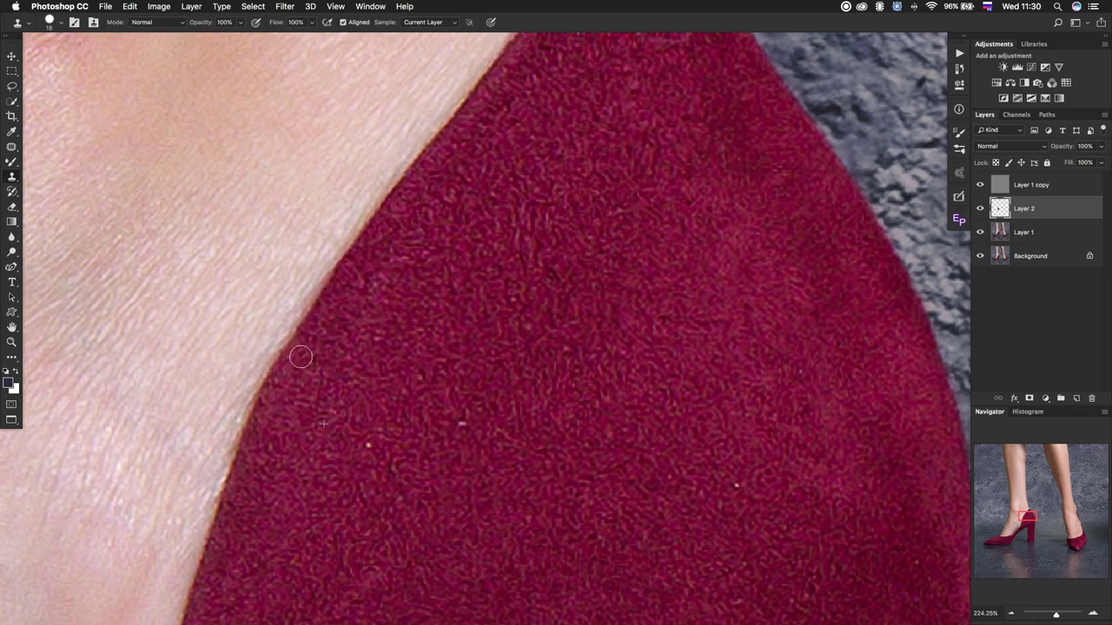
alt+click(199, 135)
drag(354, 216, 301, 280)
View the image at 100%, then fit the whole retouched photo on screen.
key(ctrl+1)
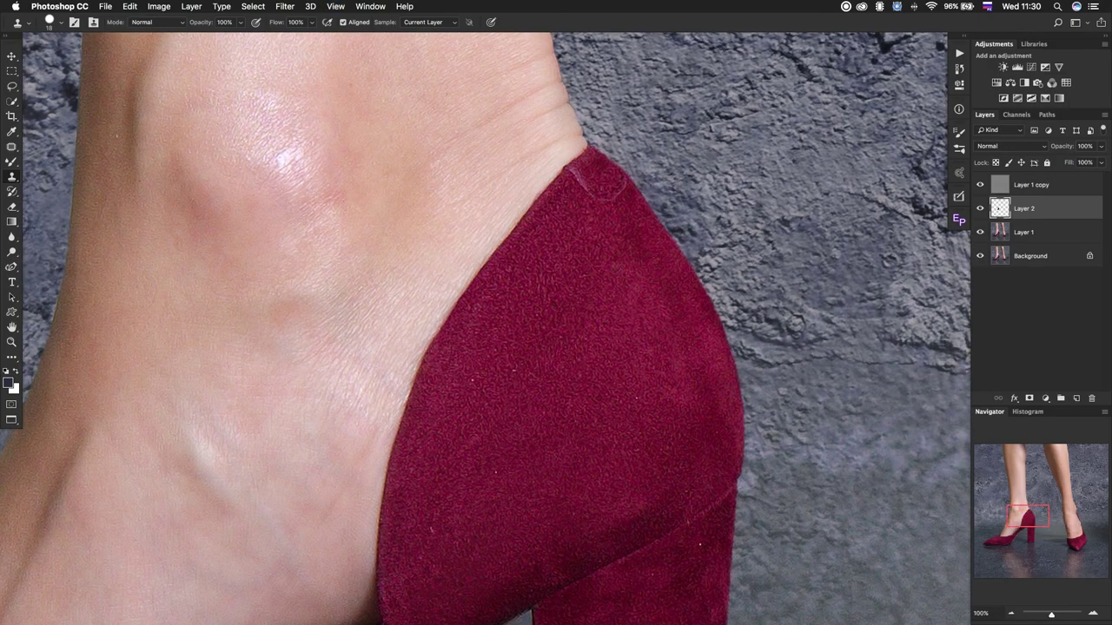
key(ctrl+0)
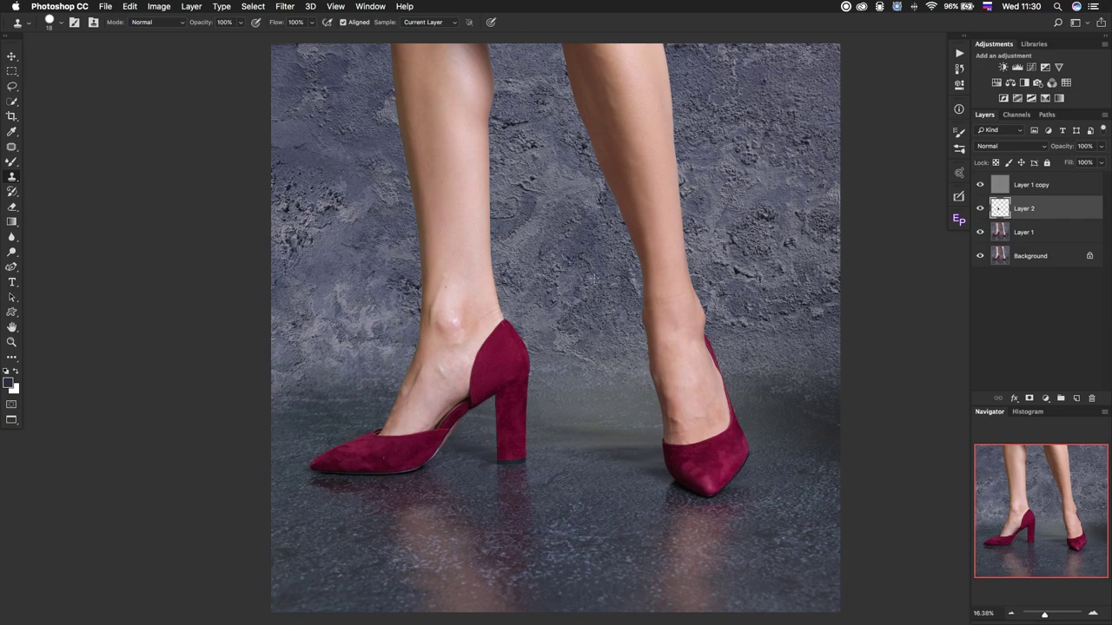
click(846, 11)
click(861, 19)
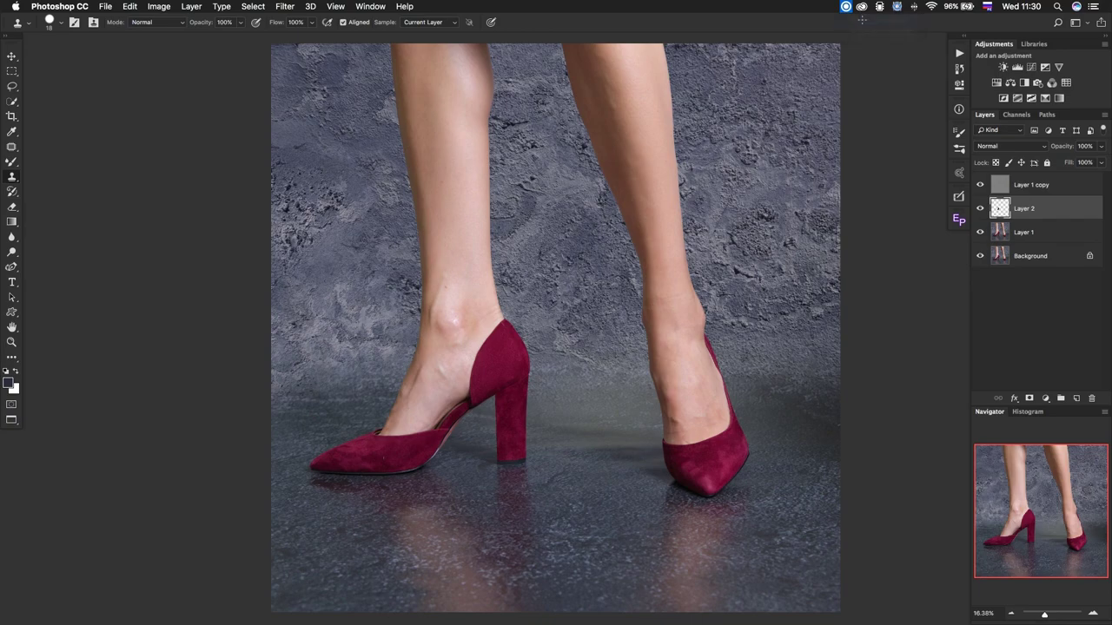